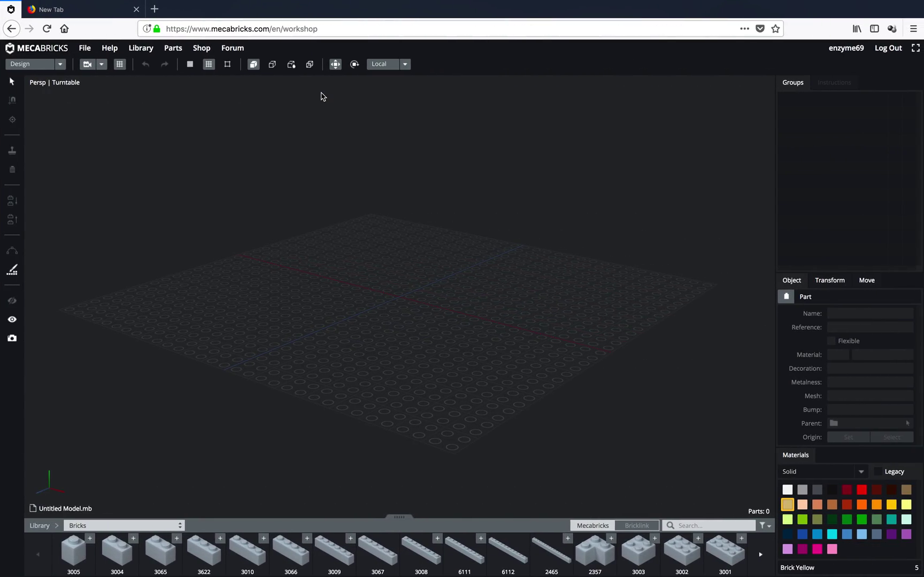
Step: Switch to Blender and examine the finished Cycles render of the coloured LEGO brick ring
{"action": "left_click_drag", "start_coordinate": [361, 200], "coordinate": [350, 206]}
{"action": "key", "text": "ctrl+Right"}
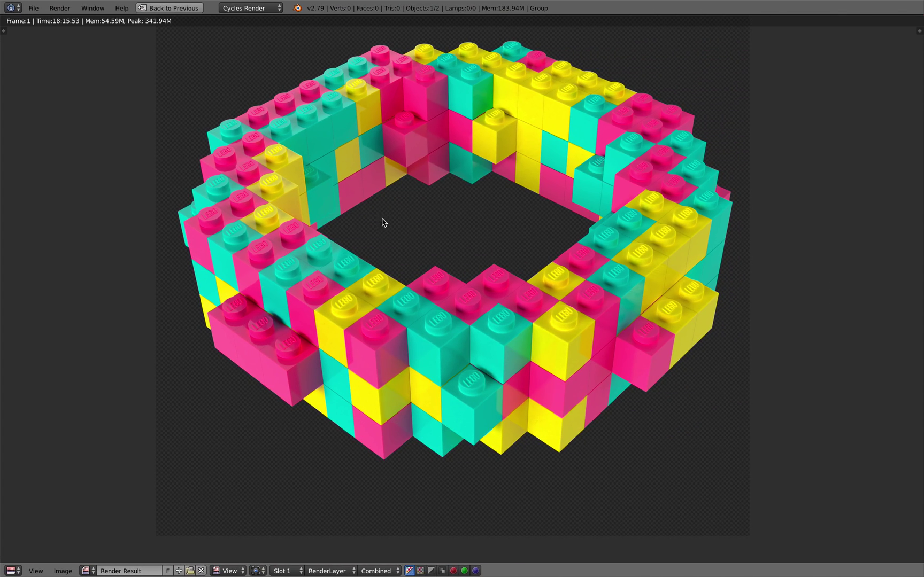
{"action": "middle_click_drag", "start_coordinate": [383, 221], "coordinate": [377, 247]}
{"action": "scroll", "coordinate": [389, 255], "scroll_direction": "up", "scroll_amount": 3}
{"action": "scroll", "coordinate": [390, 258], "scroll_direction": "down", "scroll_amount": 3}
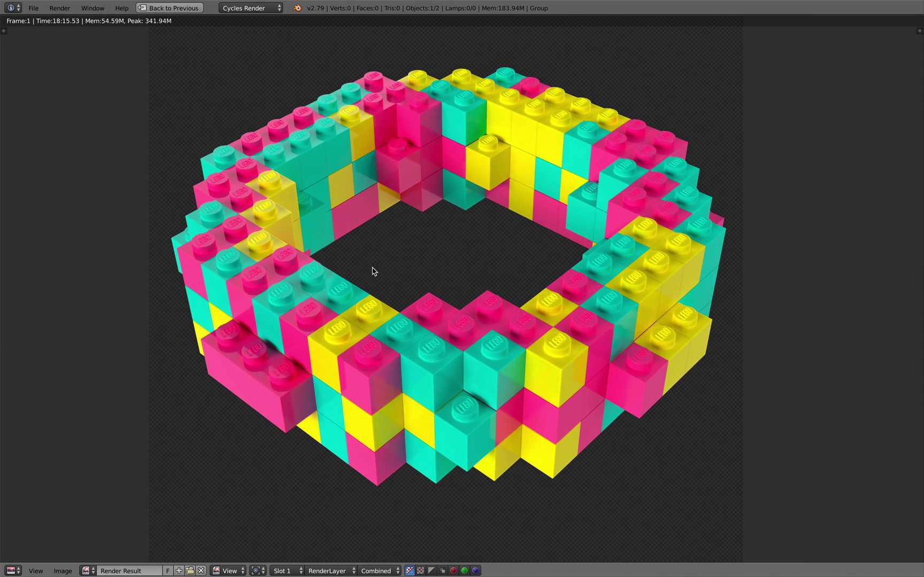
{"action": "middle_click_drag", "start_coordinate": [426, 223], "coordinate": [439, 229]}
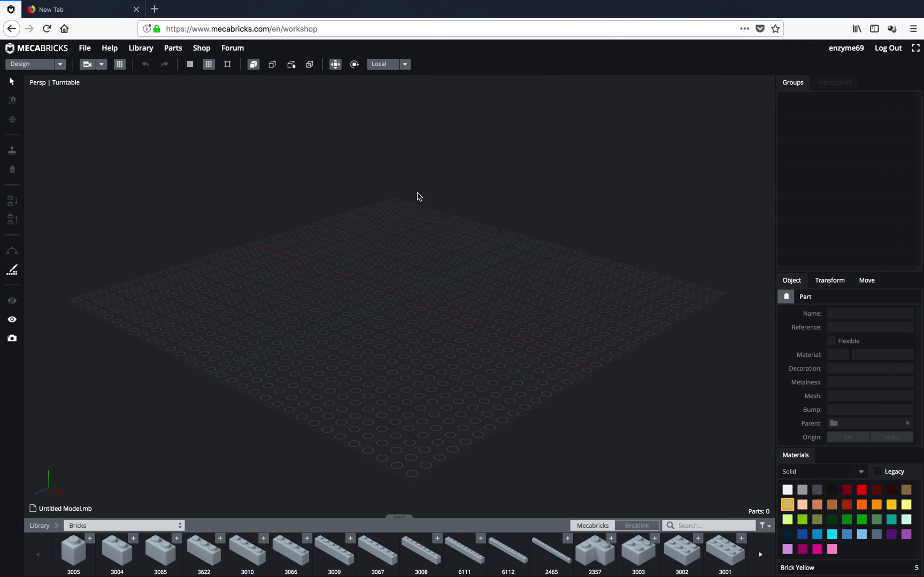
Step: Add a Brick 1X1 (3005) from the Bricks library to the empty Mecabricks workshop scene
{"action": "mouse_move", "coordinate": [371, 209]}
{"action": "left_mouse_down"}
{"action": "mouse_move", "coordinate": [398, 200]}
{"action": "mouse_move", "coordinate": [362, 207]}
{"action": "left_mouse_up"}
{"action": "right_click_drag", "start_coordinate": [328, 191], "coordinate": [358, 238]}
{"action": "left_click_drag", "start_coordinate": [376, 257], "coordinate": [376, 264]}
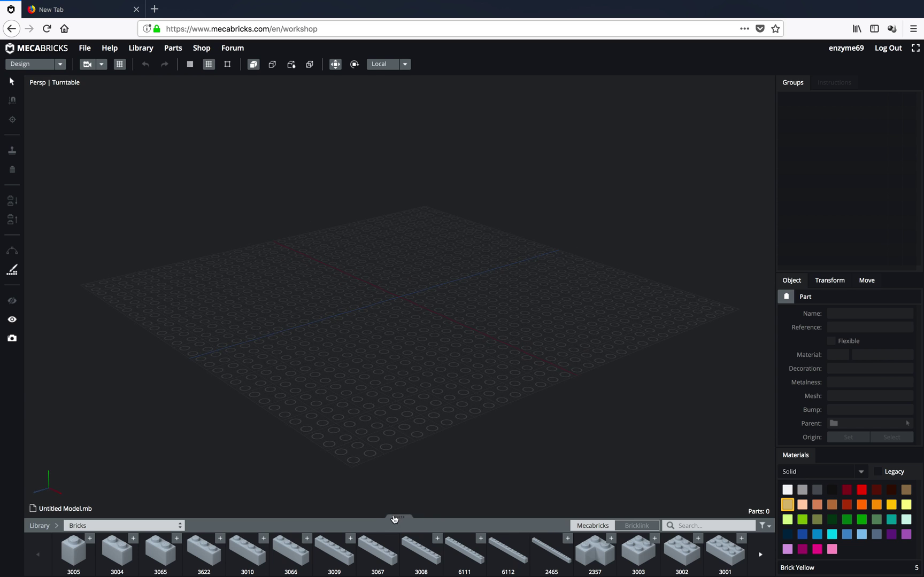
{"action": "left_click", "coordinate": [75, 552]}
{"action": "left_click_drag", "start_coordinate": [382, 312], "coordinate": [363, 374]}
{"action": "scroll", "coordinate": [467, 319], "scroll_direction": "up", "scroll_amount": 5}
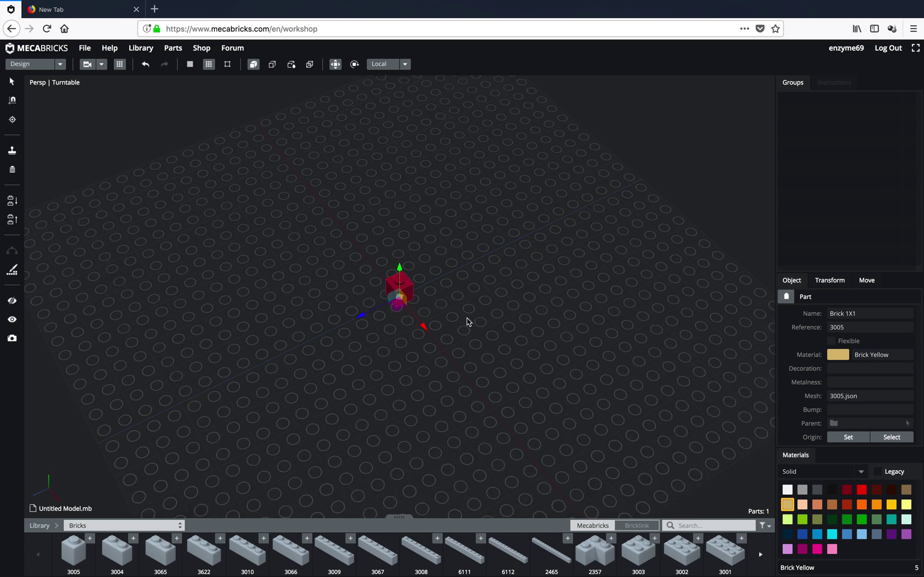
{"action": "left_click_drag", "start_coordinate": [472, 317], "coordinate": [441, 315]}
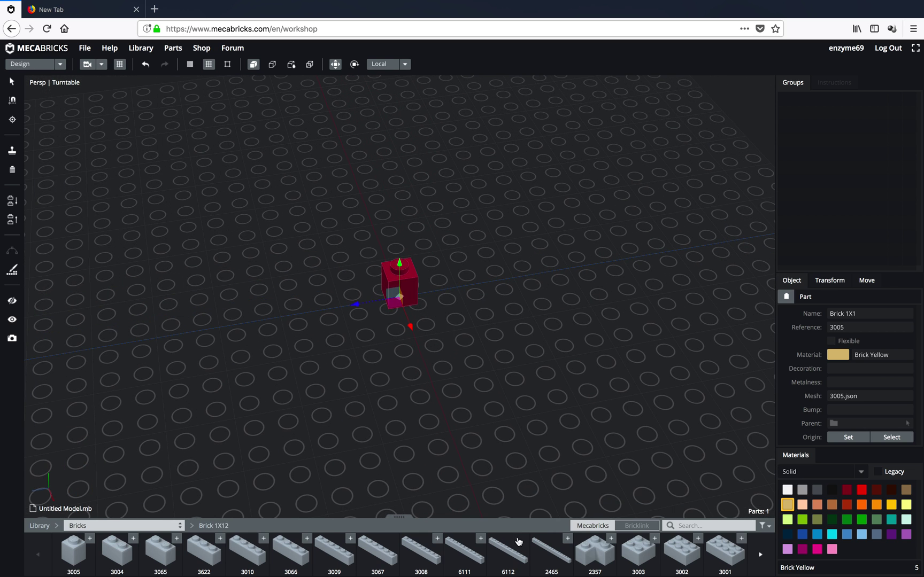
Step: Add a Brick 1X16 (2465) and place it behind the 1X1 brick, clear of it
{"action": "left_click", "coordinate": [549, 551]}
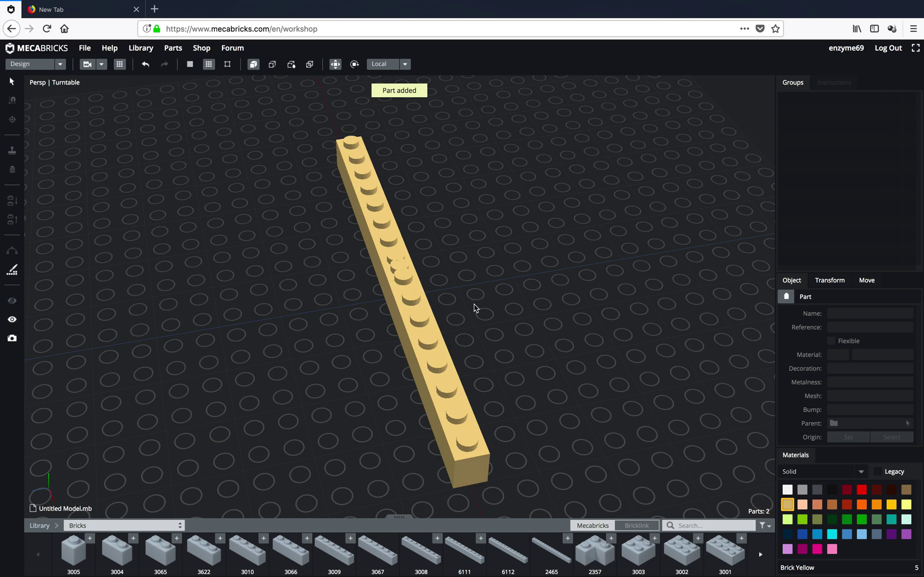
{"action": "left_click", "coordinate": [388, 291]}
{"action": "left_click_drag", "start_coordinate": [354, 304], "coordinate": [394, 298]}
{"action": "left_click_drag", "start_coordinate": [309, 297], "coordinate": [357, 292]}
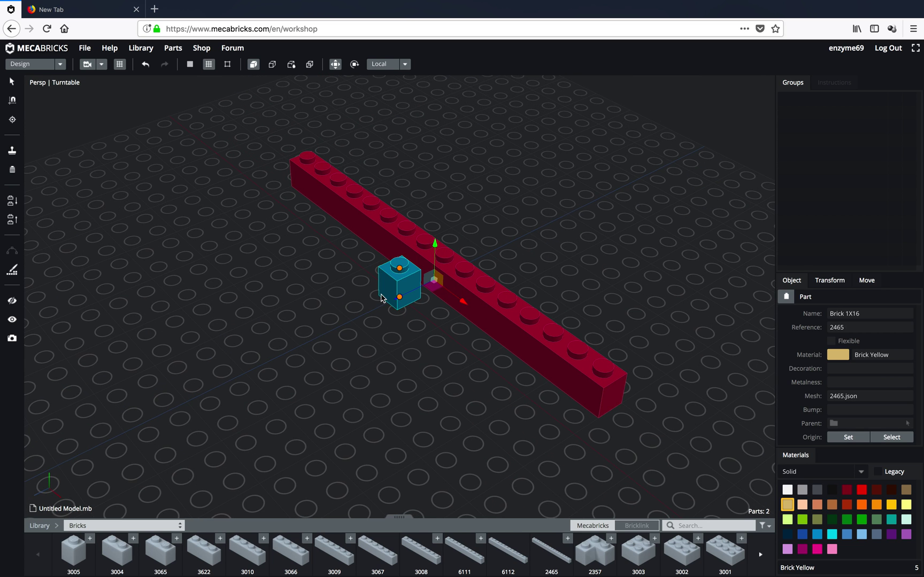
{"action": "right_click_drag", "start_coordinate": [381, 298], "coordinate": [423, 381]}
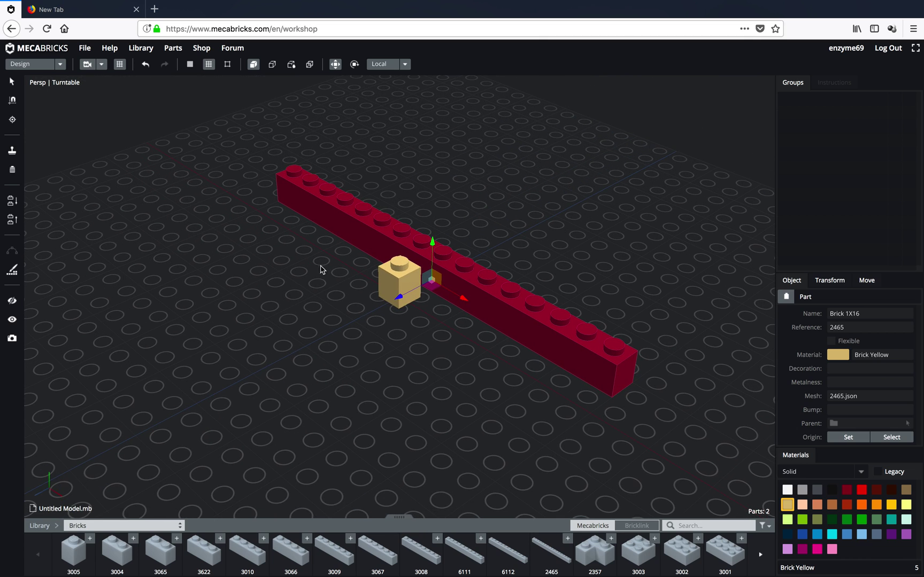
Step: Add a Brick 1X6 (3009) and move it in front of the 1X1 brick
{"action": "left_click", "coordinate": [334, 553]}
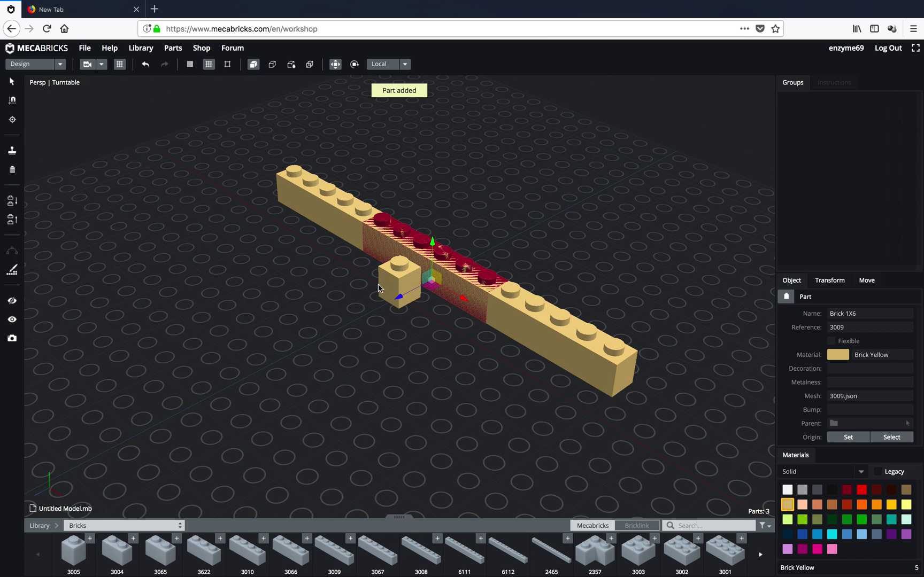
{"action": "left_click_drag", "start_coordinate": [399, 295], "coordinate": [285, 351]}
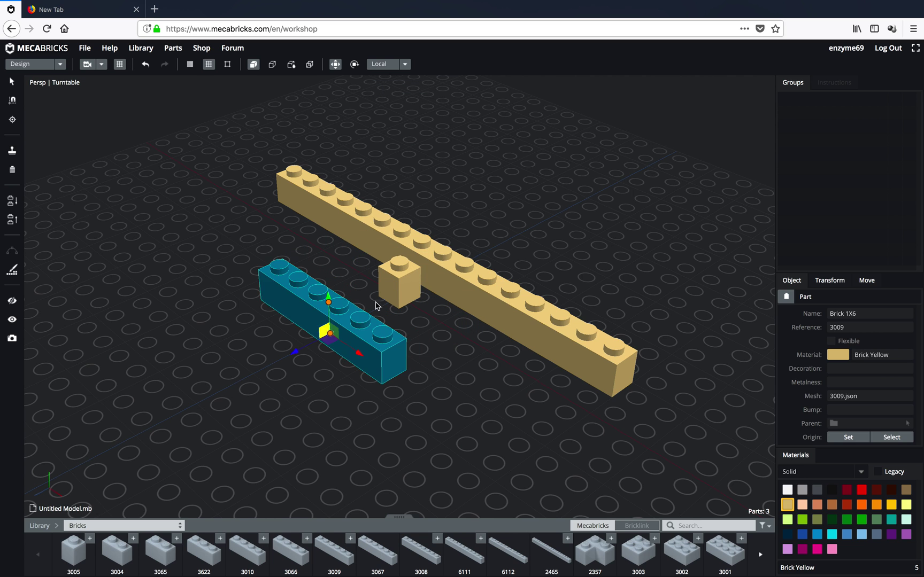
{"action": "right_click_drag", "start_coordinate": [514, 219], "coordinate": [478, 246]}
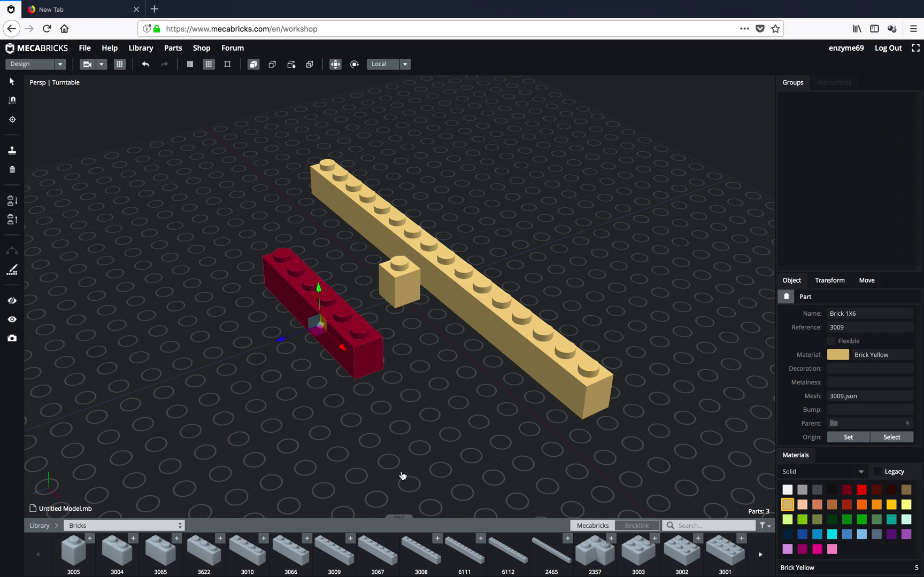
Step: Enlarge the parts library to two rows and show the Animals And Accessories For Animals category
{"action": "left_click_drag", "start_coordinate": [402, 476], "coordinate": [404, 447]}
{"action": "right_click_drag", "start_coordinate": [428, 396], "coordinate": [444, 366]}
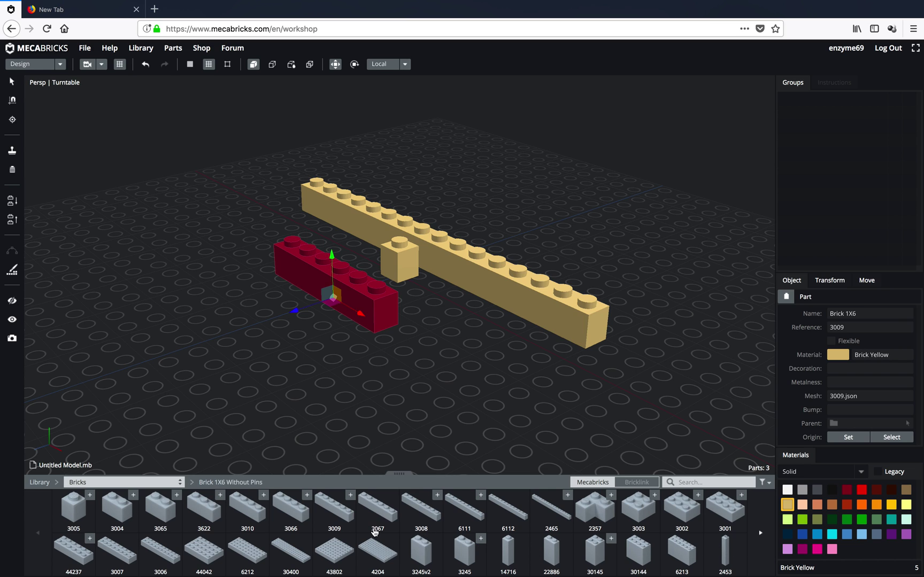
{"action": "left_click", "coordinate": [122, 483]}
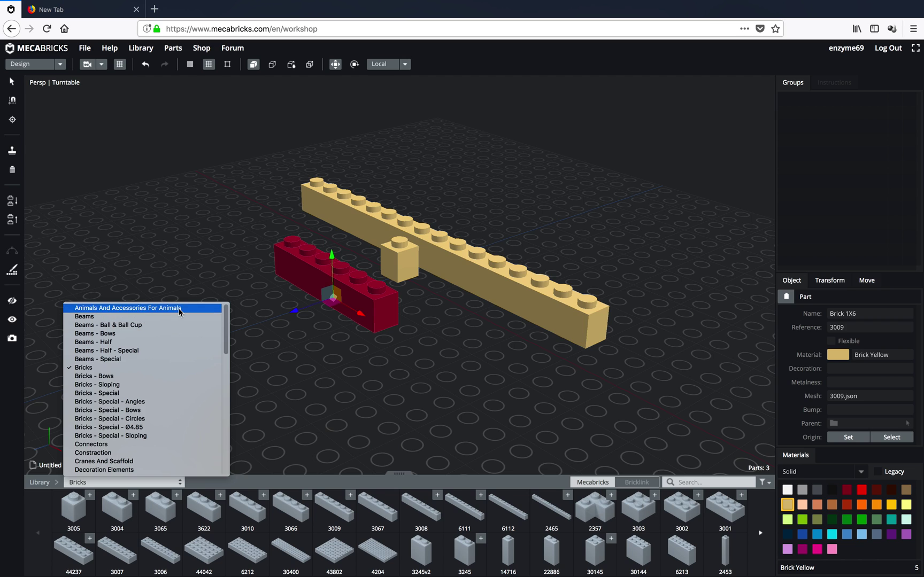
{"action": "left_click", "coordinate": [220, 492]}
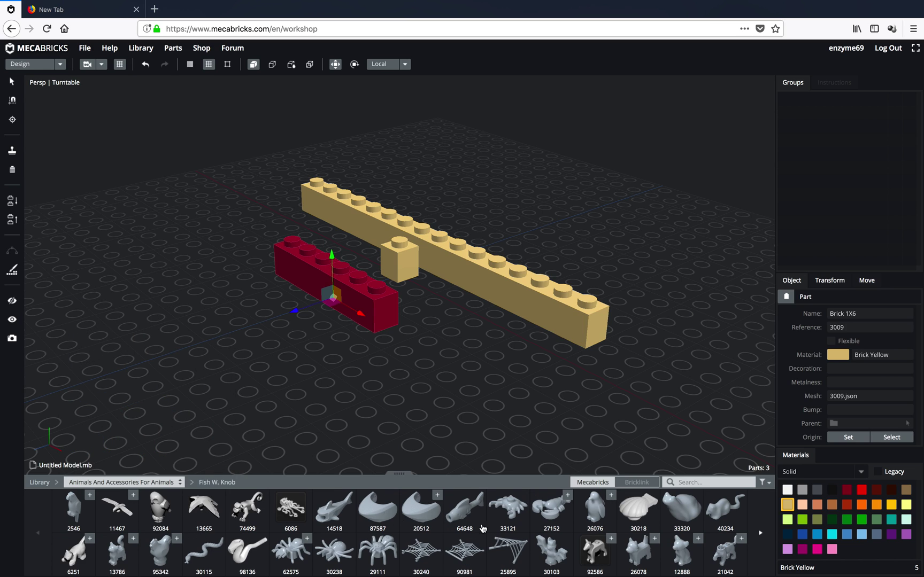
Step: Add the Spider (30238) to the scene and move it about 44 along Z, in front of the 1X6 brick
{"action": "left_click", "coordinate": [339, 550]}
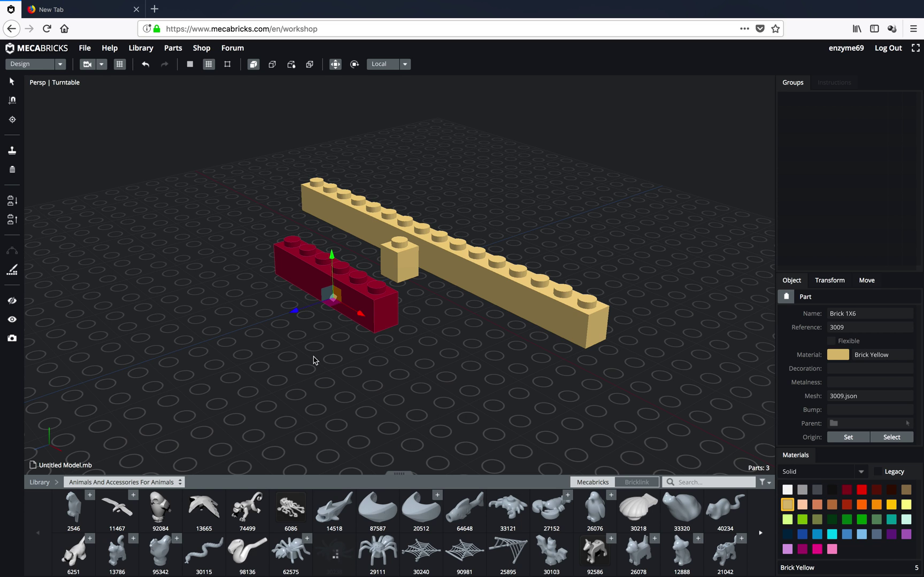
{"action": "left_click", "coordinate": [315, 332]}
{"action": "left_click_drag", "start_coordinate": [302, 308], "coordinate": [302, 347]}
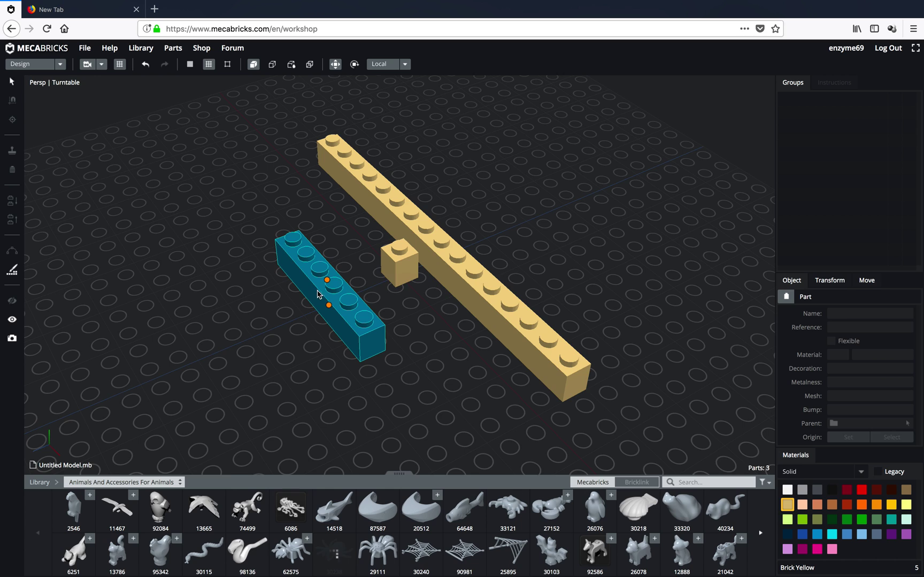
{"action": "left_click_drag", "start_coordinate": [319, 294], "coordinate": [255, 289]}
{"action": "left_click_drag", "start_coordinate": [362, 282], "coordinate": [206, 318]}
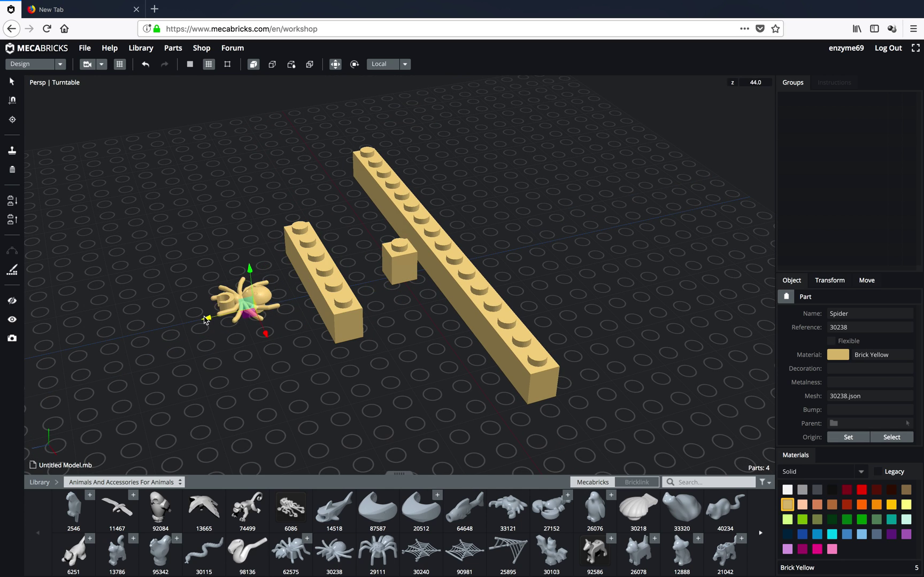
{"action": "left_click_drag", "start_coordinate": [270, 323], "coordinate": [376, 360]}
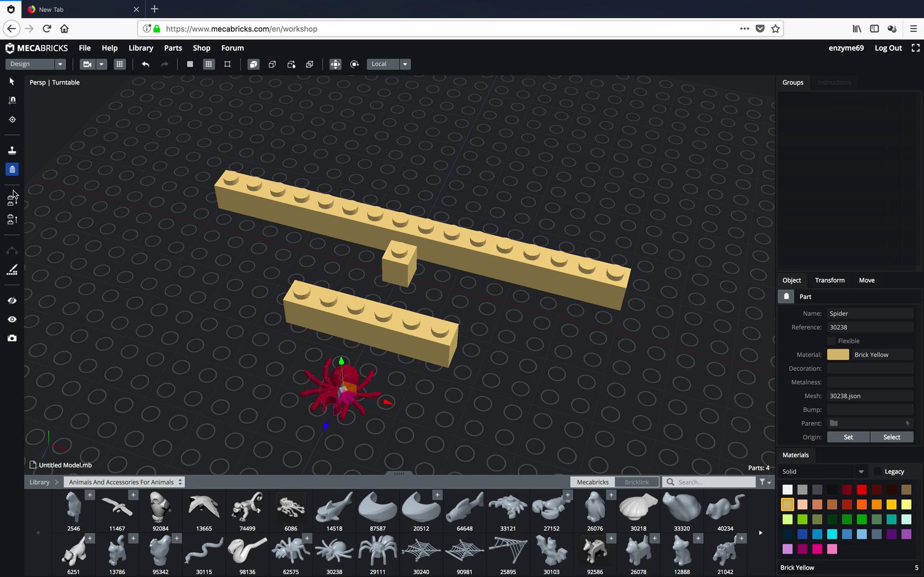
{"action": "right_click_drag", "start_coordinate": [264, 168], "coordinate": [239, 156]}
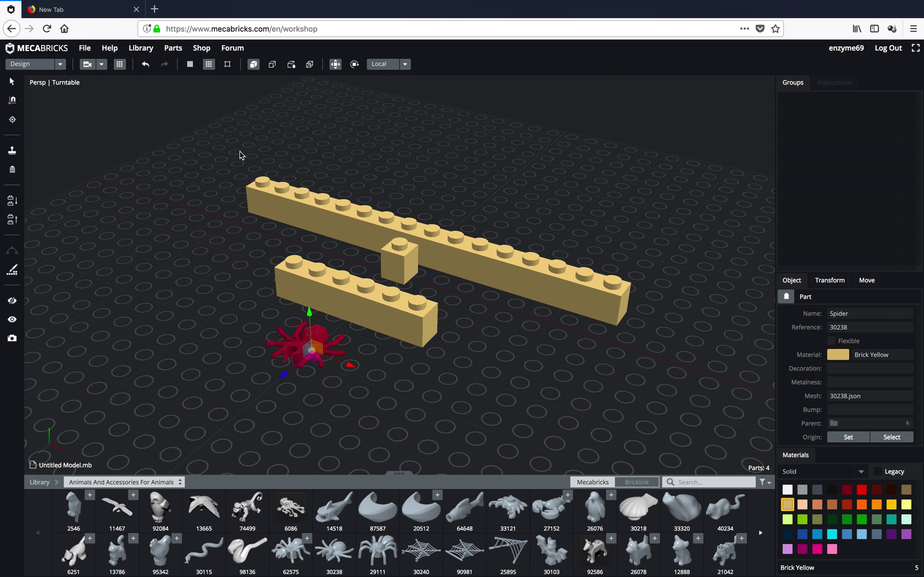
{"action": "left_click_drag", "start_coordinate": [498, 223], "coordinate": [494, 218]}
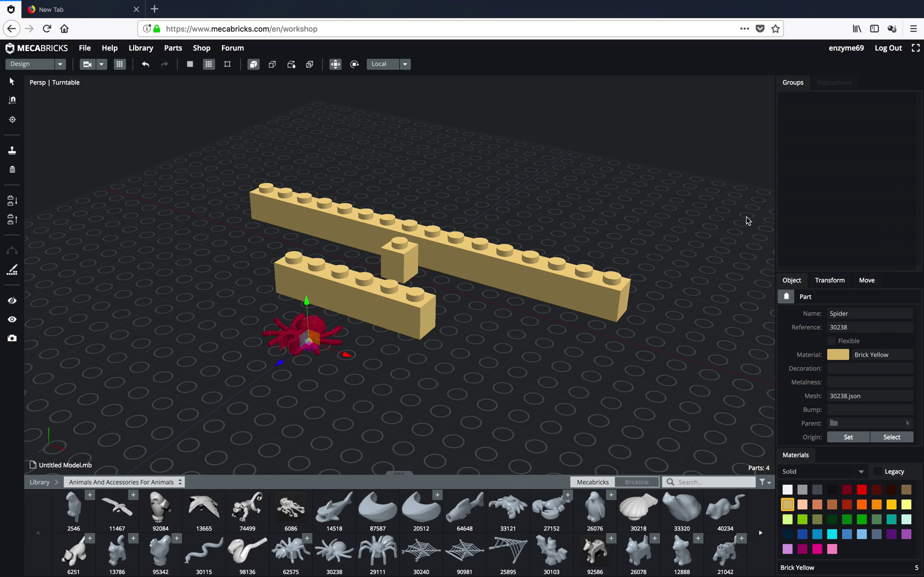
Step: Apply the solid Bright Orange material to the spider
{"action": "right_click_drag", "start_coordinate": [735, 239], "coordinate": [645, 287]}
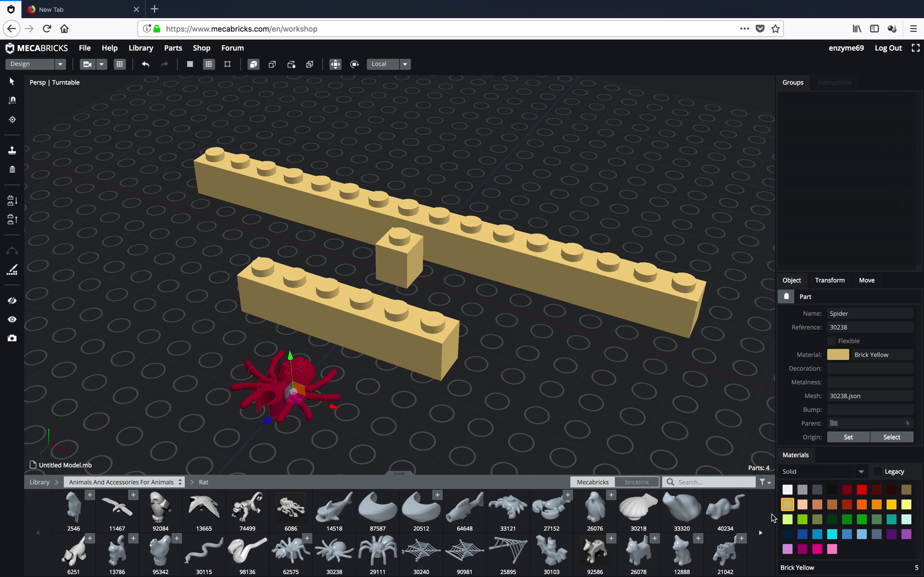
{"action": "left_click", "coordinate": [861, 504]}
{"action": "right_click_drag", "start_coordinate": [591, 360], "coordinate": [486, 344]}
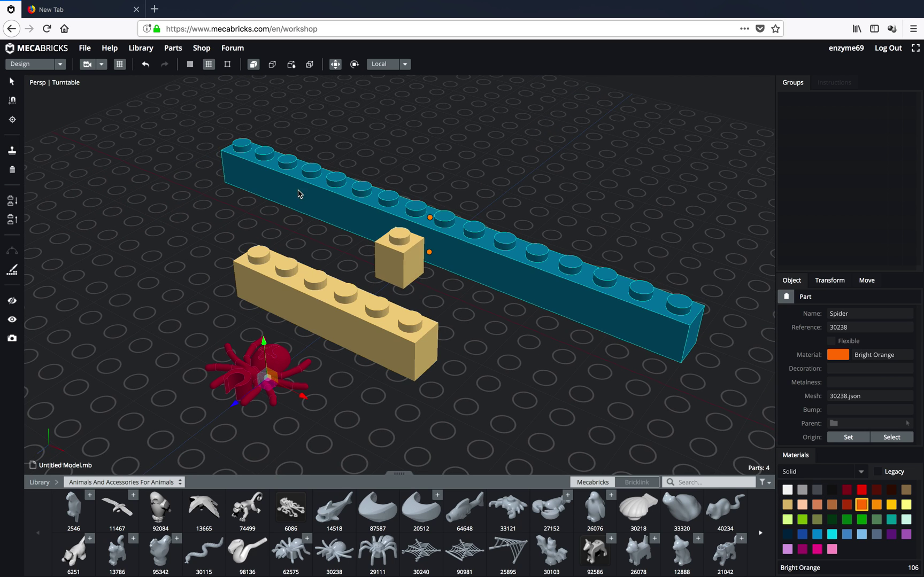
Step: Review the model's Collada export settings and the available Normals options, then close them without exporting
{"action": "left_click", "coordinate": [85, 47]}
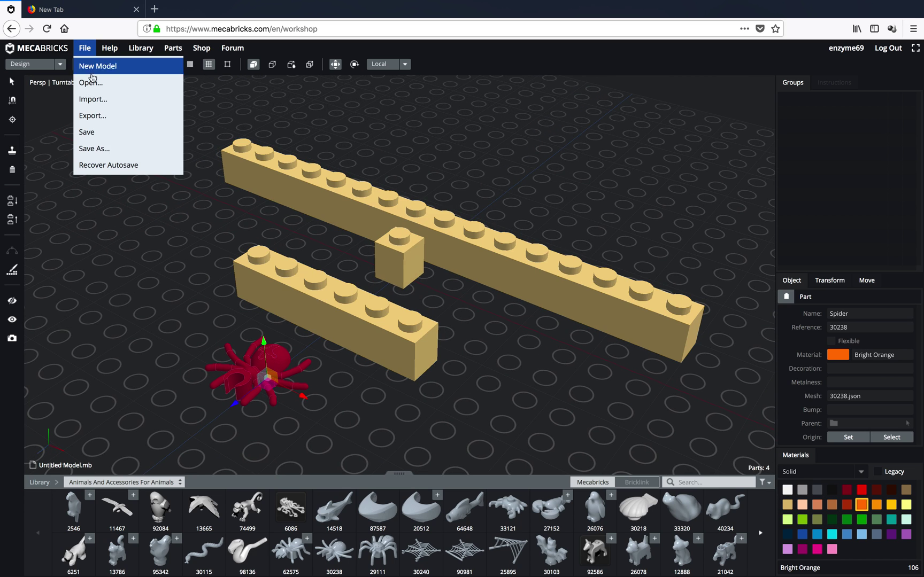
{"action": "left_click", "coordinate": [109, 117]}
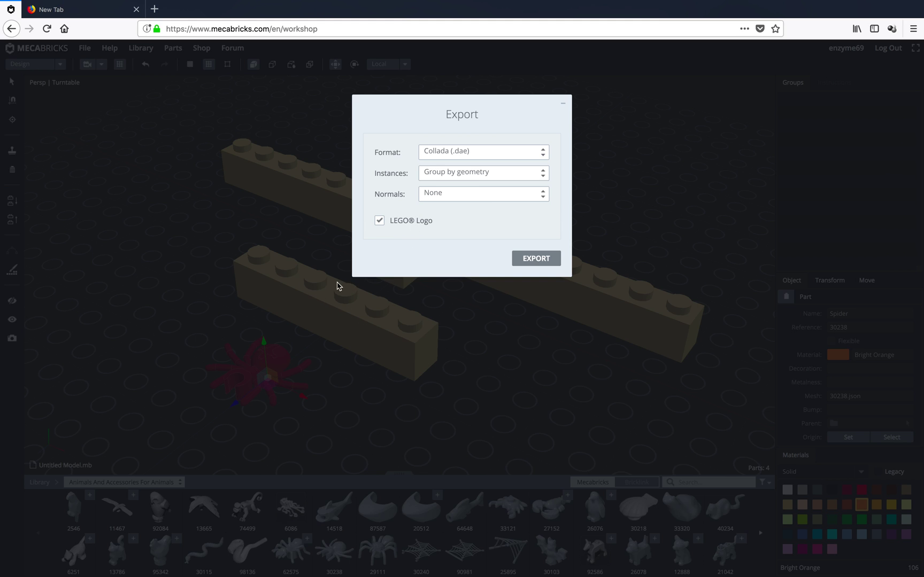
{"action": "left_click", "coordinate": [476, 197]}
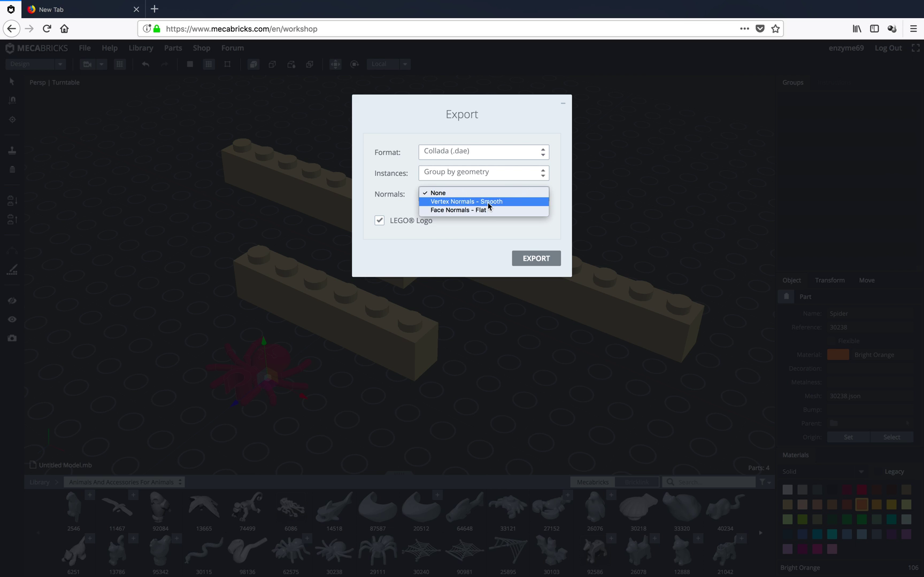
{"action": "left_click", "coordinate": [575, 181]}
{"action": "left_click", "coordinate": [563, 106]}
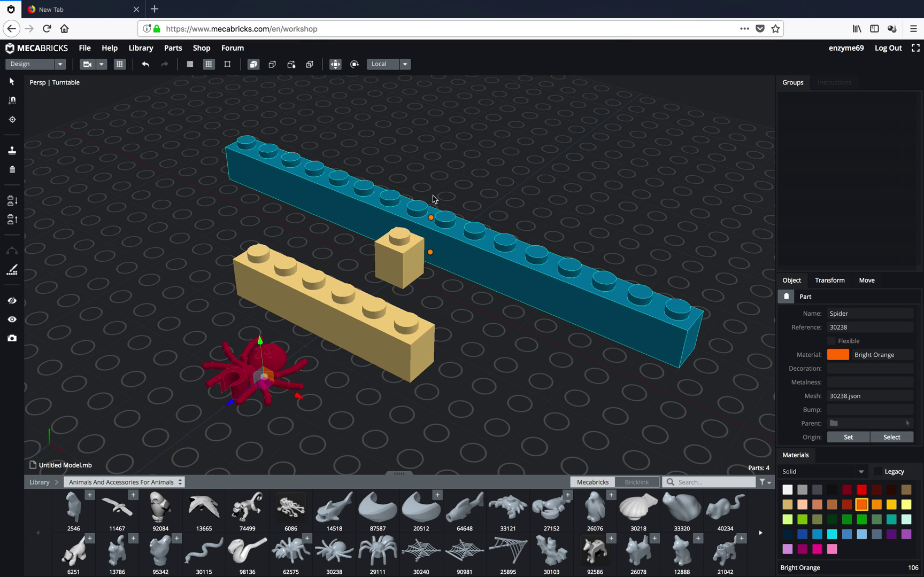
{"action": "scroll", "coordinate": [432, 200], "scroll_direction": "down", "scroll_amount": 5}
{"action": "scroll", "coordinate": [457, 193], "scroll_direction": "up", "scroll_amount": 3}
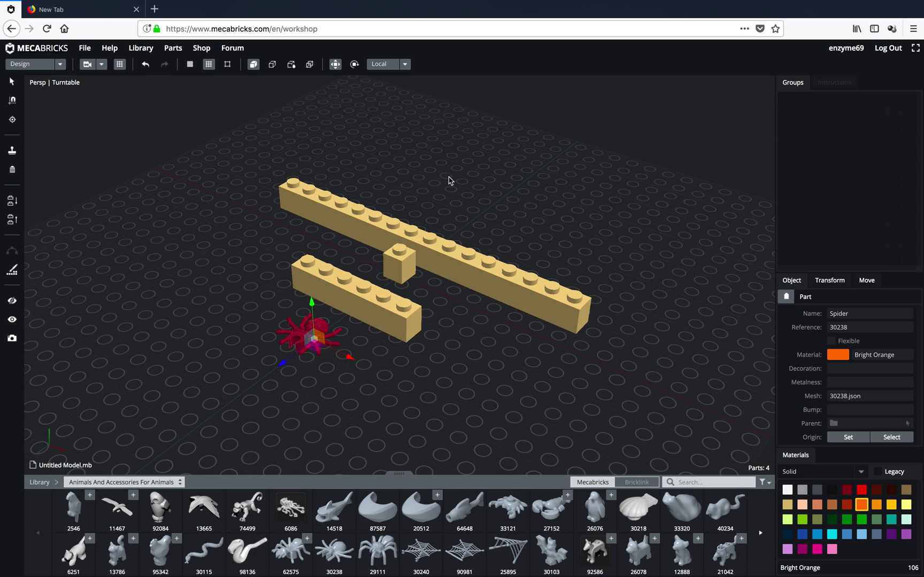
{"action": "left_click", "coordinate": [407, 66]}
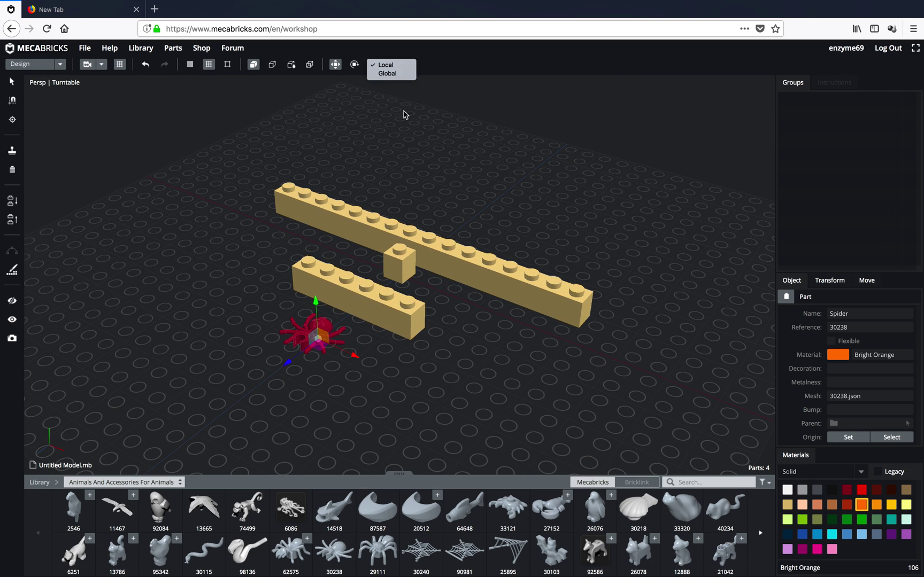
{"action": "right_click_drag", "start_coordinate": [445, 134], "coordinate": [278, 148]}
{"action": "right_click_drag", "start_coordinate": [442, 161], "coordinate": [450, 165]}
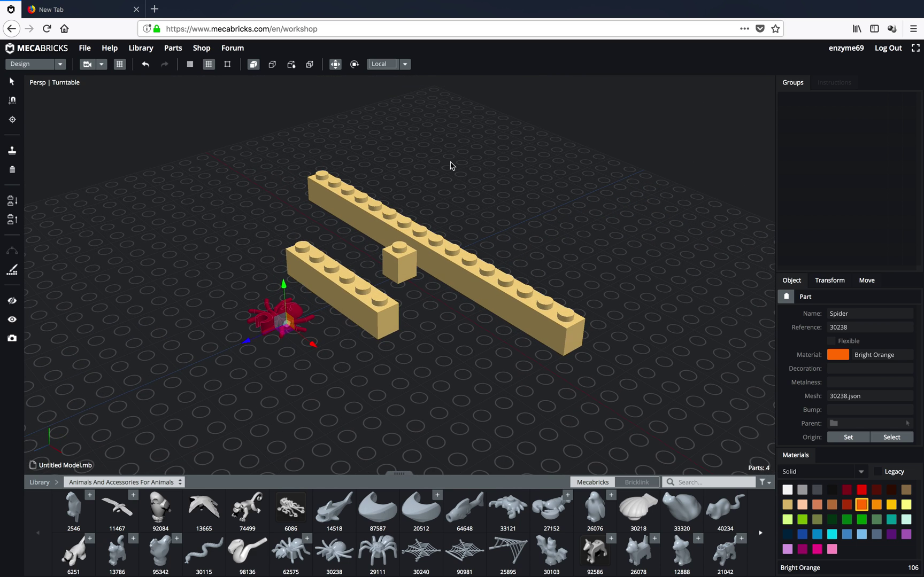
Step: Check which file formats the model can be exported to, then leave without exporting
{"action": "left_click", "coordinate": [85, 48]}
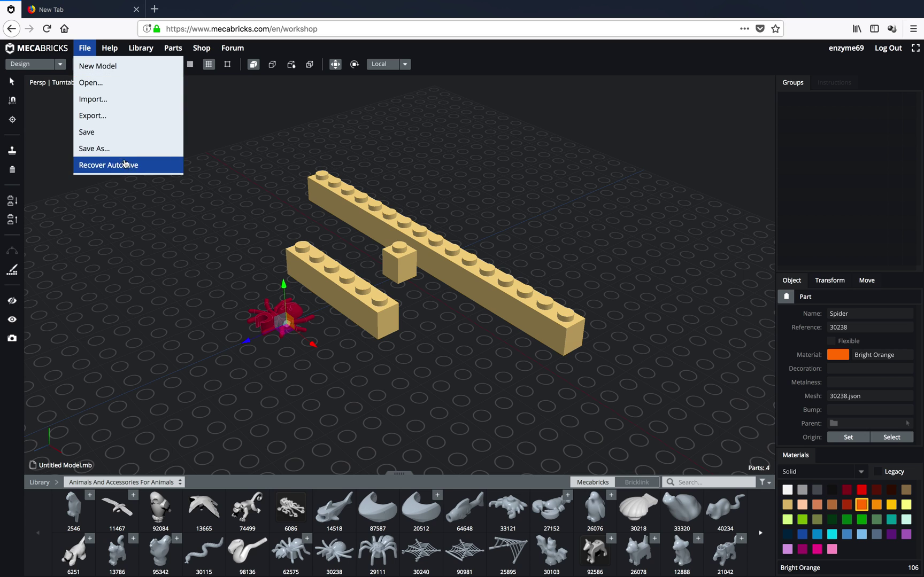
{"action": "left_click", "coordinate": [116, 123]}
{"action": "left_click", "coordinate": [448, 159]}
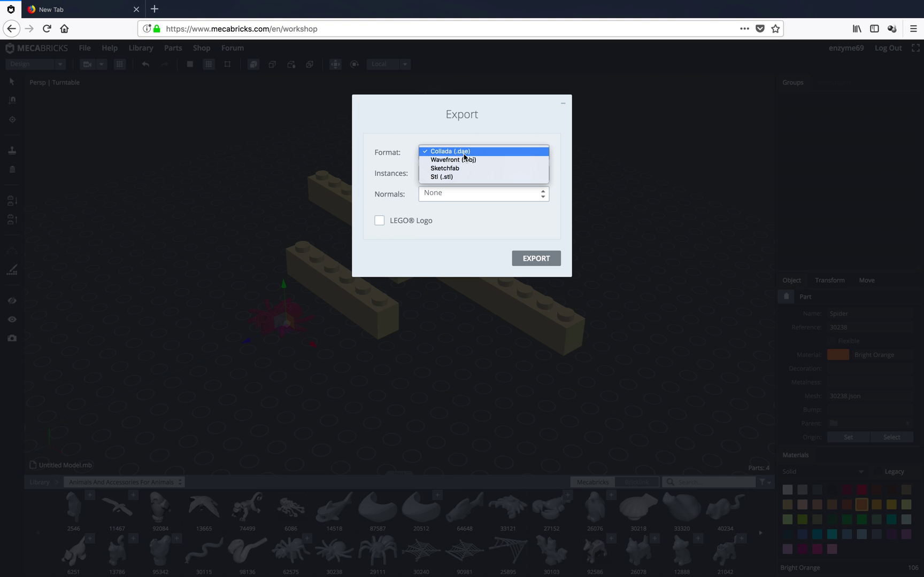
{"action": "left_click", "coordinate": [314, 169]}
{"action": "left_click", "coordinate": [563, 105]}
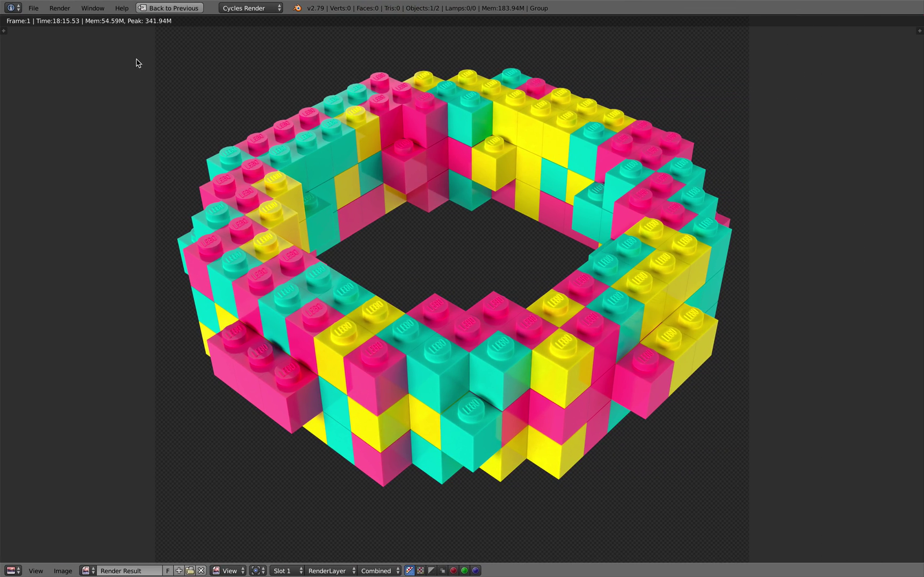
Step: Switch to Blender again and inspect the studs and brick surfaces of the LEGO render up close
{"action": "left_click", "coordinate": [61, 8]}
{"action": "mouse_move", "coordinate": [131, 220]}
{"action": "scroll", "coordinate": [515, 378], "scroll_direction": "up", "scroll_amount": 4}
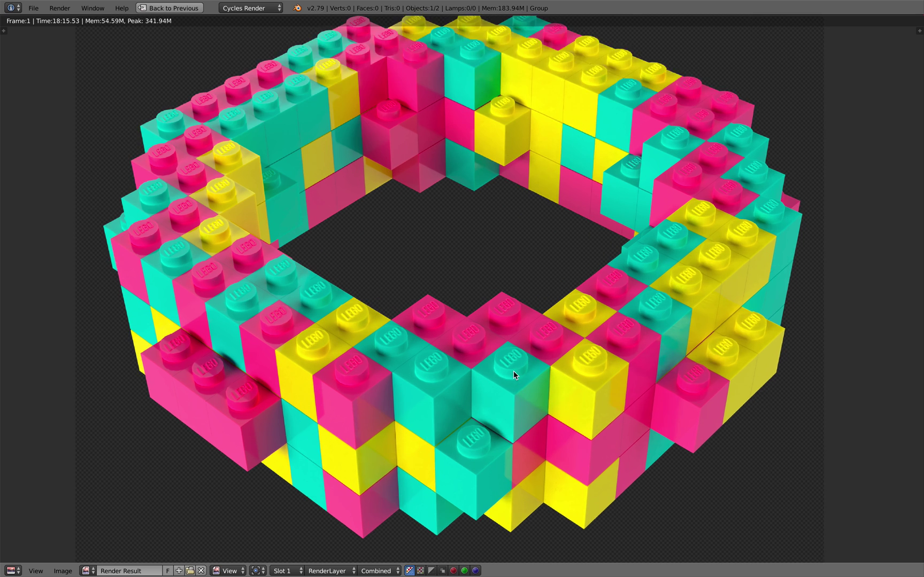
{"action": "scroll", "coordinate": [477, 389], "scroll_direction": "down", "scroll_amount": 5}
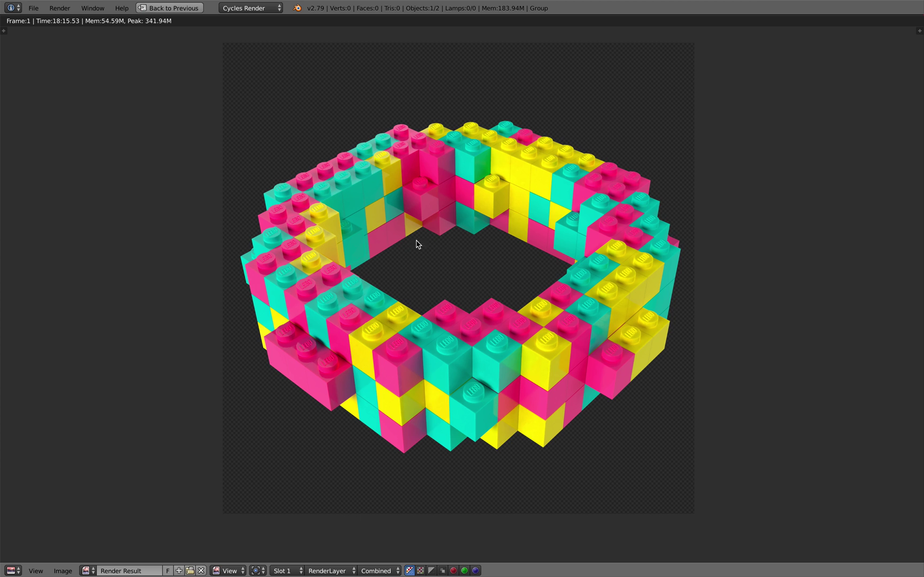
Step: Leave the full-screen render and examine the LEGO ring group in the 3D camera view
{"action": "middle_click_drag", "start_coordinate": [418, 244], "coordinate": [411, 245]}
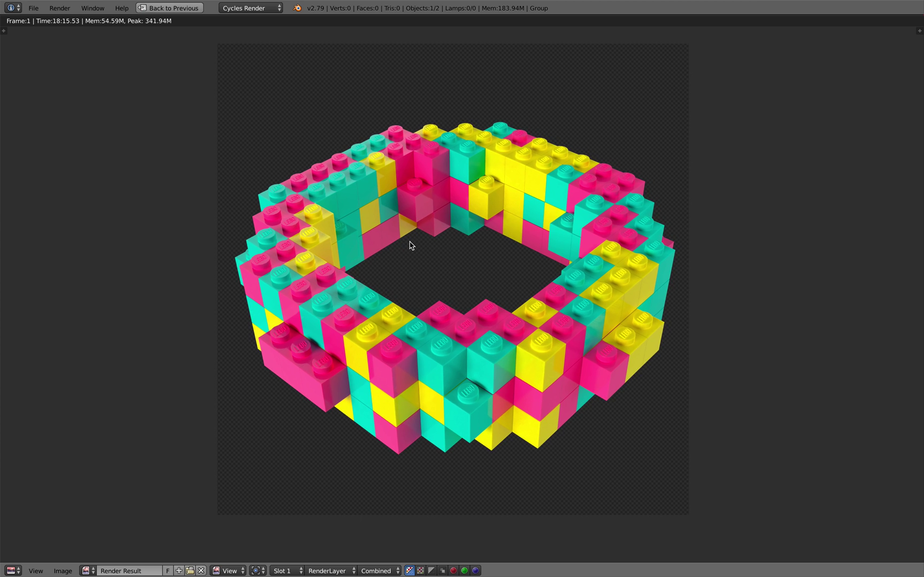
{"action": "left_click", "coordinate": [170, 8]}
{"action": "scroll", "coordinate": [393, 280], "scroll_direction": "down", "scroll_amount": 2}
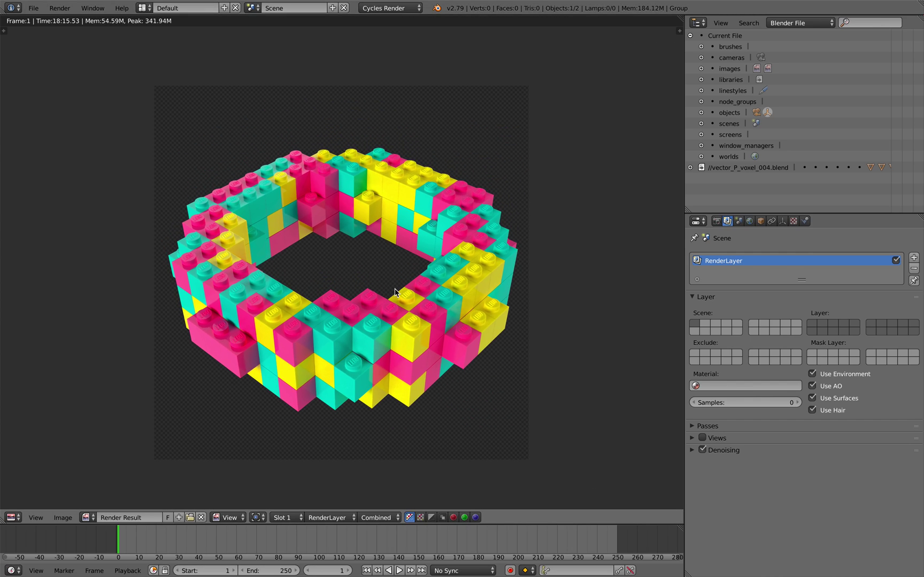
{"action": "scroll", "coordinate": [395, 294], "scroll_direction": "down", "scroll_amount": 1}
{"action": "middle_click_drag", "start_coordinate": [397, 298], "coordinate": [416, 310]}
{"action": "middle_click_drag", "start_coordinate": [355, 251], "coordinate": [362, 258]}
{"action": "key", "text": "Escape"}
{"action": "scroll", "coordinate": [363, 261], "scroll_direction": "down", "scroll_amount": 2}
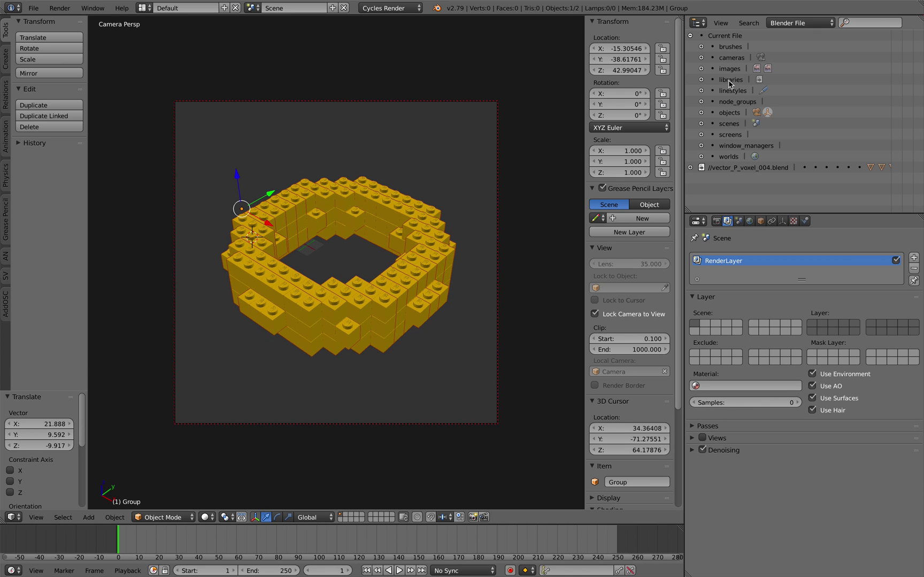
{"action": "middle_click_drag", "start_coordinate": [342, 153], "coordinate": [343, 149]}
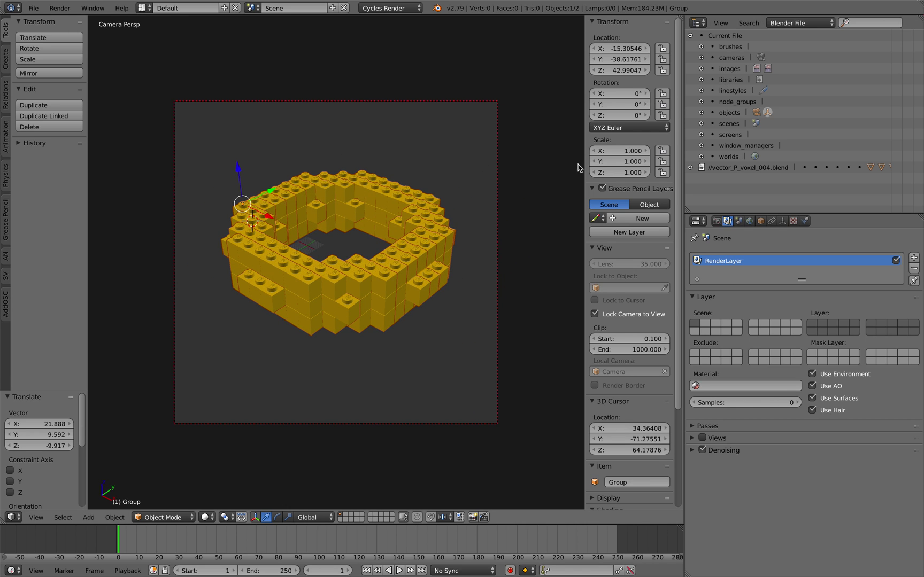
{"action": "scroll", "coordinate": [382, 261], "scroll_direction": "up", "scroll_amount": 2}
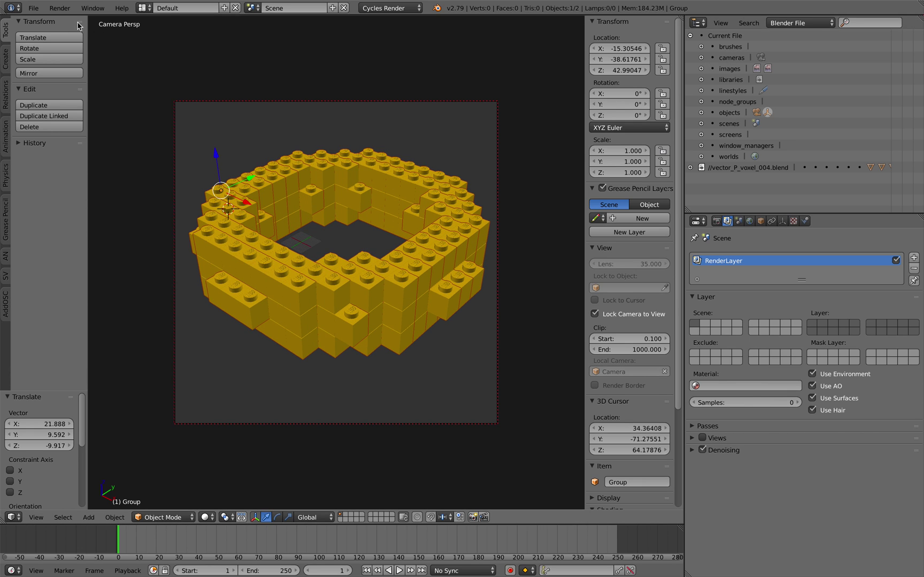
Step: Expand the linked library vector_P_voxel_004.blend in the outliner and look through its contents
{"action": "left_click", "coordinate": [33, 8]}
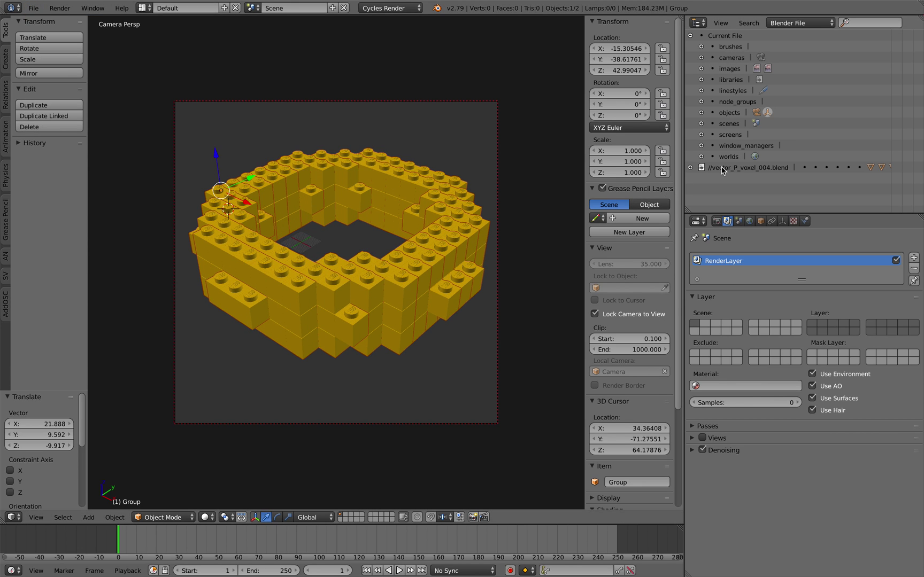
{"action": "left_click", "coordinate": [690, 167]}
{"action": "scroll", "coordinate": [694, 168], "scroll_direction": "down", "scroll_amount": 2}
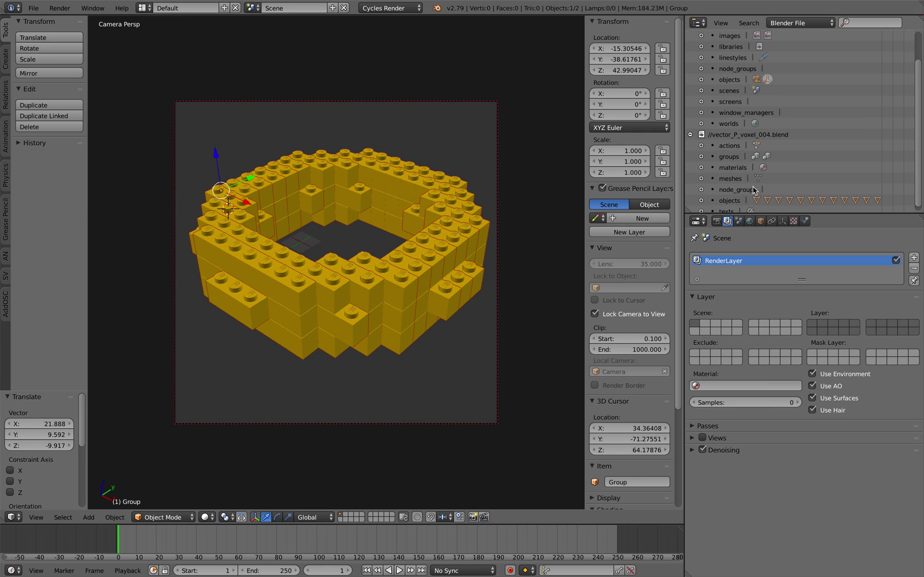
Step: Open the recent file vector_P_voxel_004.blend and examine its scene with the large brick and the two rings
{"action": "left_click", "coordinate": [34, 8]}
{"action": "mouse_move", "coordinate": [107, 43]}
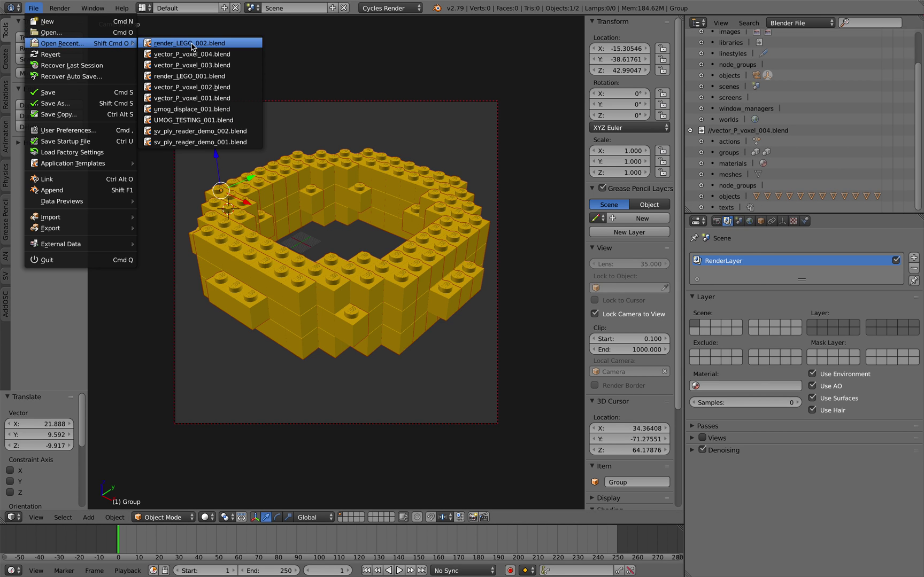
{"action": "left_click", "coordinate": [197, 55]}
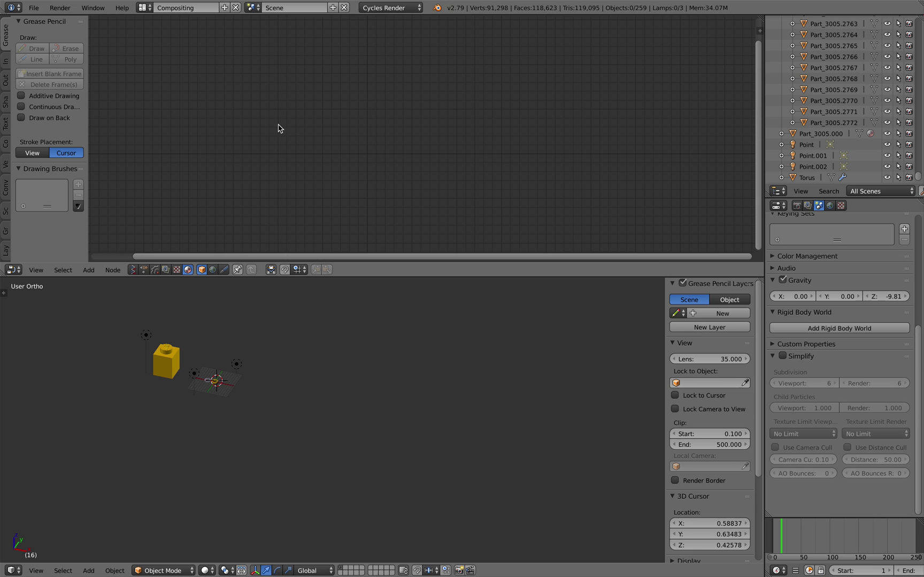
{"action": "scroll", "coordinate": [271, 379], "scroll_direction": "up", "scroll_amount": 10}
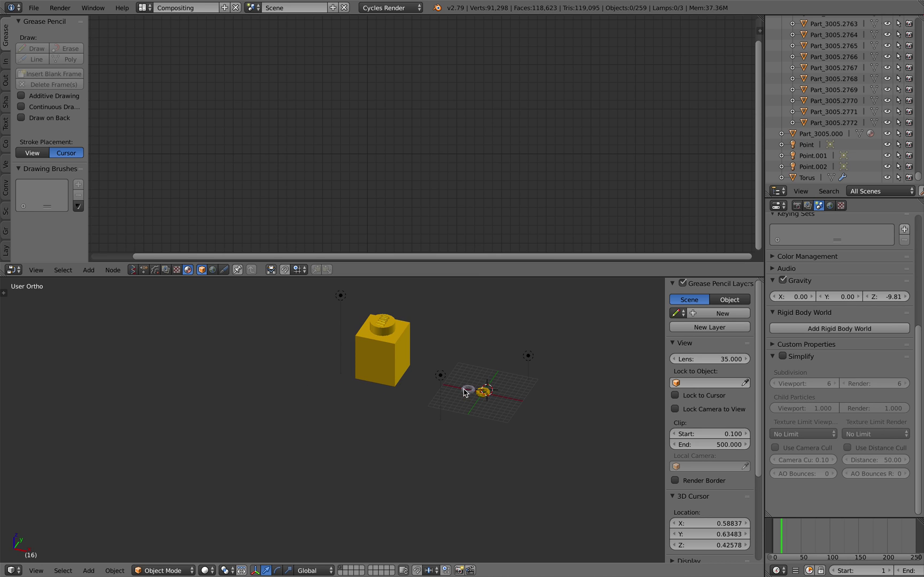
{"action": "scroll", "coordinate": [398, 420], "scroll_direction": "down", "scroll_amount": 9}
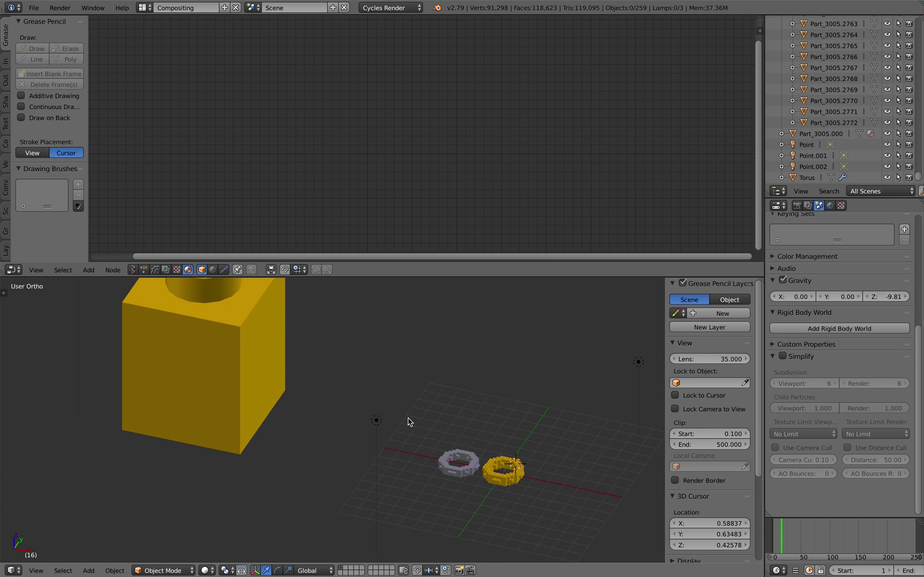
{"action": "middle_click_drag", "start_coordinate": [408, 420], "coordinate": [397, 386]}
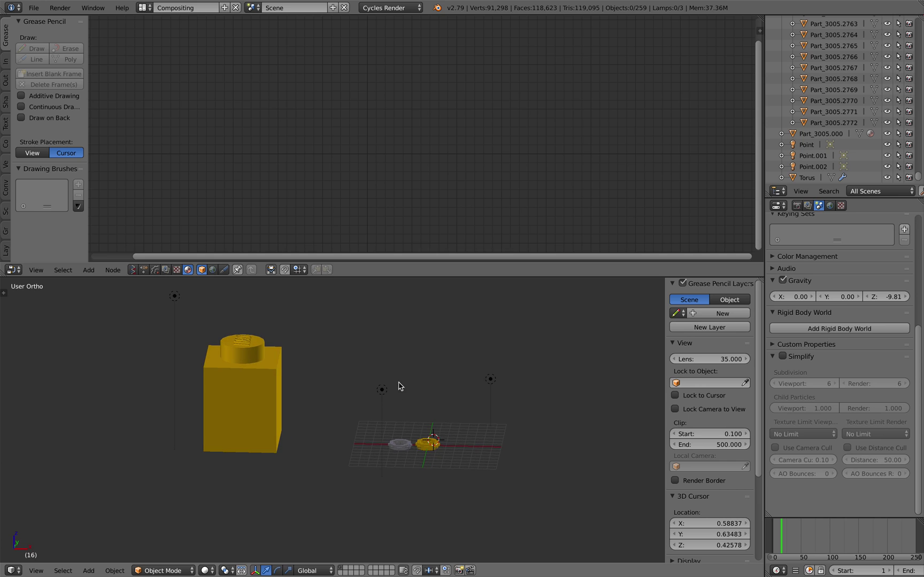
Step: Load NodeTree.001 into the node editor, fit all its nodes in view and enlarge the editor's height
{"action": "left_click", "coordinate": [140, 271]}
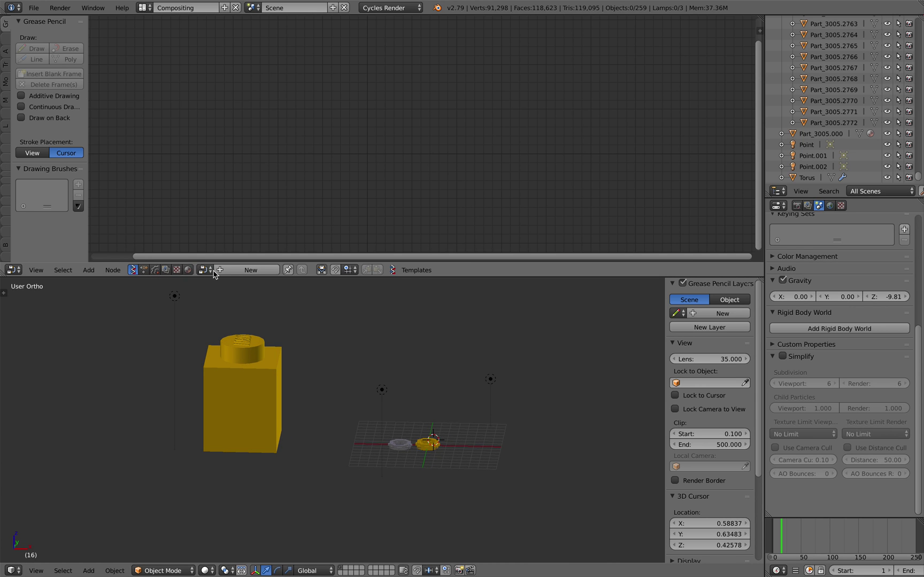
{"action": "left_click", "coordinate": [205, 270]}
{"action": "left_click", "coordinate": [230, 302]}
{"action": "key", "text": "Home"}
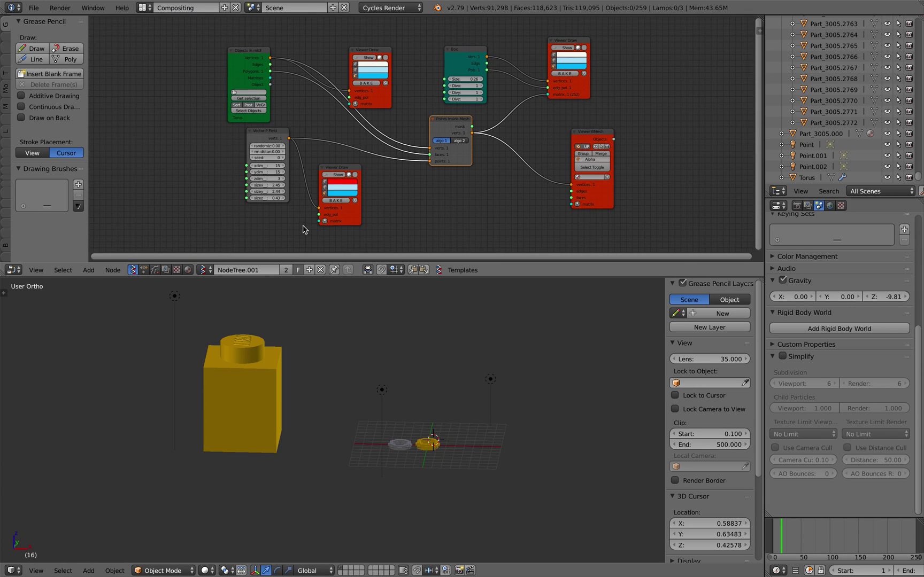
{"action": "left_click_drag", "start_coordinate": [423, 277], "coordinate": [423, 301]}
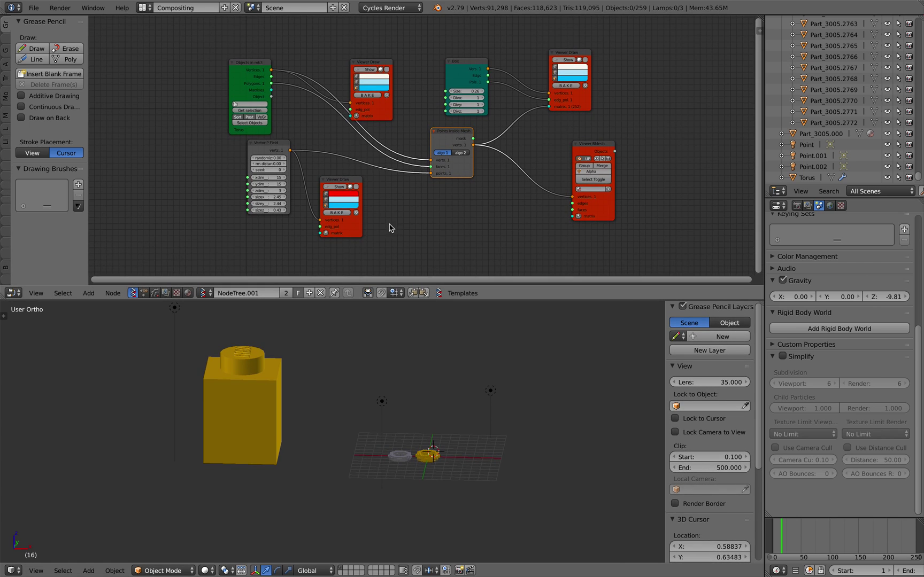
Step: Rearrange the Points Inside Mesh, Box, Viewer BMesh and two upper Viewer Draw nodes into a tidier layout
{"action": "middle_click_drag", "start_coordinate": [390, 227], "coordinate": [378, 234]}
{"action": "scroll", "coordinate": [377, 234], "scroll_direction": "up", "scroll_amount": 2}
{"action": "left_click_drag", "start_coordinate": [438, 138], "coordinate": [398, 135]}
{"action": "left_click_drag", "start_coordinate": [342, 50], "coordinate": [313, 31]}
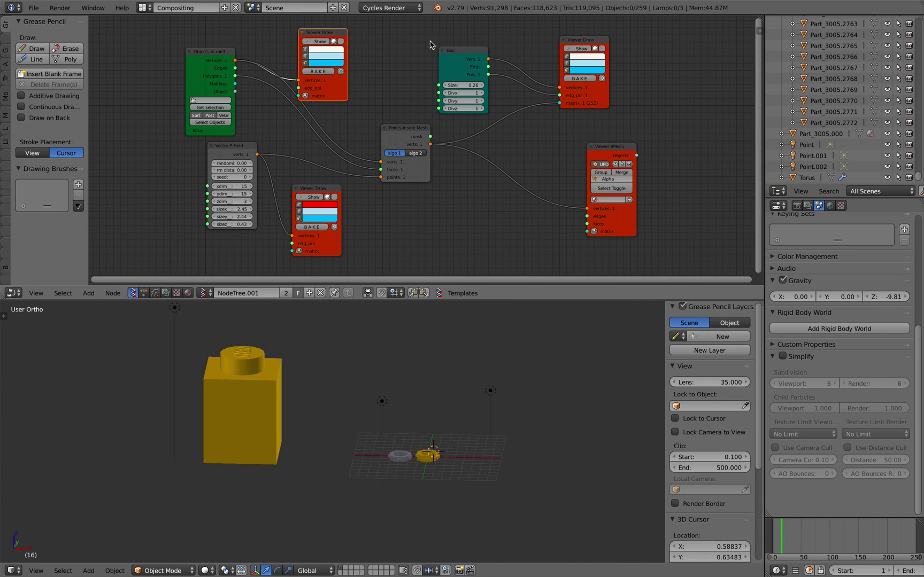
{"action": "mouse_move", "coordinate": [452, 49]}
{"action": "left_mouse_down"}
{"action": "mouse_move", "coordinate": [432, 40]}
{"action": "mouse_move", "coordinate": [450, 40]}
{"action": "left_mouse_up"}
{"action": "left_click_drag", "start_coordinate": [574, 49], "coordinate": [559, 48]}
{"action": "left_click_drag", "start_coordinate": [593, 152], "coordinate": [539, 141]}
Step: Reposition the Vector P Field node and the Viewer Draw node connected to it
{"action": "middle_click_drag", "start_coordinate": [434, 386], "coordinate": [421, 391]}
{"action": "scroll", "coordinate": [422, 391], "scroll_direction": "up", "scroll_amount": 1}
{"action": "middle_click_drag", "start_coordinate": [372, 106], "coordinate": [384, 107]}
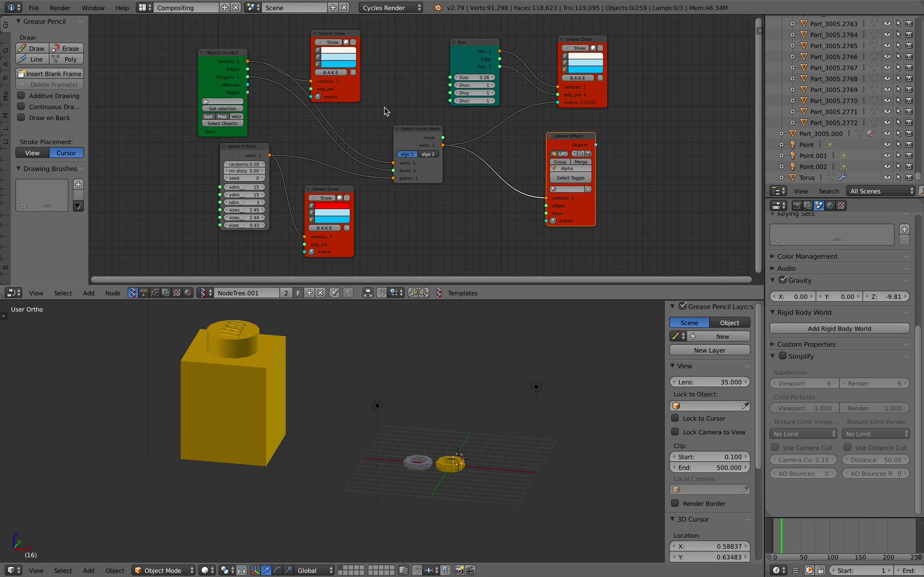
{"action": "middle_click_drag", "start_coordinate": [422, 352], "coordinate": [427, 348]}
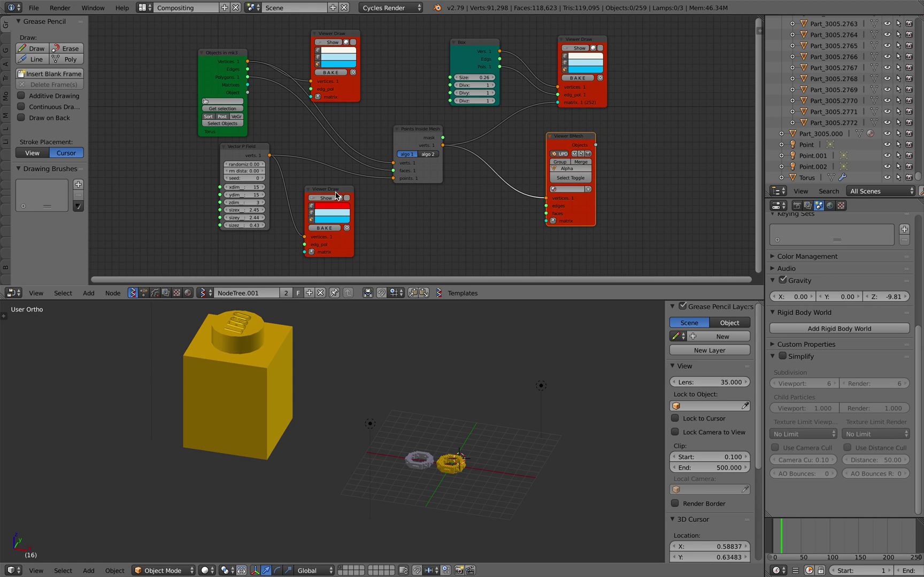
{"action": "left_click_drag", "start_coordinate": [249, 164], "coordinate": [264, 181]}
{"action": "left_click_drag", "start_coordinate": [327, 189], "coordinate": [334, 189]}
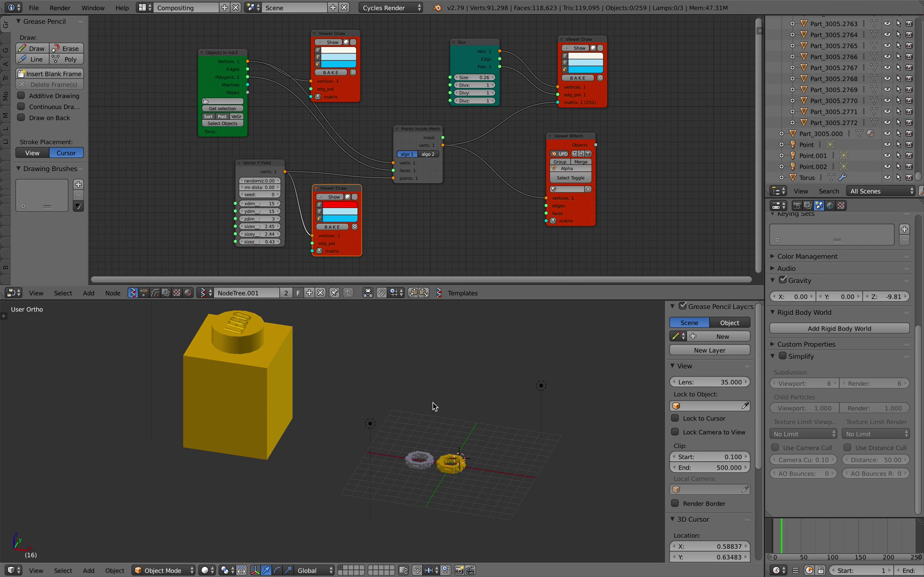
Step: Select the grey blocky torus next to the yellow LEGO ring
{"action": "middle_click_drag", "start_coordinate": [443, 423], "coordinate": [424, 398], "text": "shift"}
{"action": "scroll", "coordinate": [423, 399], "scroll_direction": "up", "scroll_amount": 3}
{"action": "middle_click_drag", "start_coordinate": [466, 430], "coordinate": [367, 416], "text": "shift"}
{"action": "scroll", "coordinate": [367, 438], "scroll_direction": "up", "scroll_amount": 3}
{"action": "right_click", "coordinate": [362, 449]}
{"action": "scroll", "coordinate": [367, 419], "scroll_direction": "up", "scroll_amount": 3}
{"action": "scroll", "coordinate": [402, 396], "scroll_direction": "up", "scroll_amount": 1}
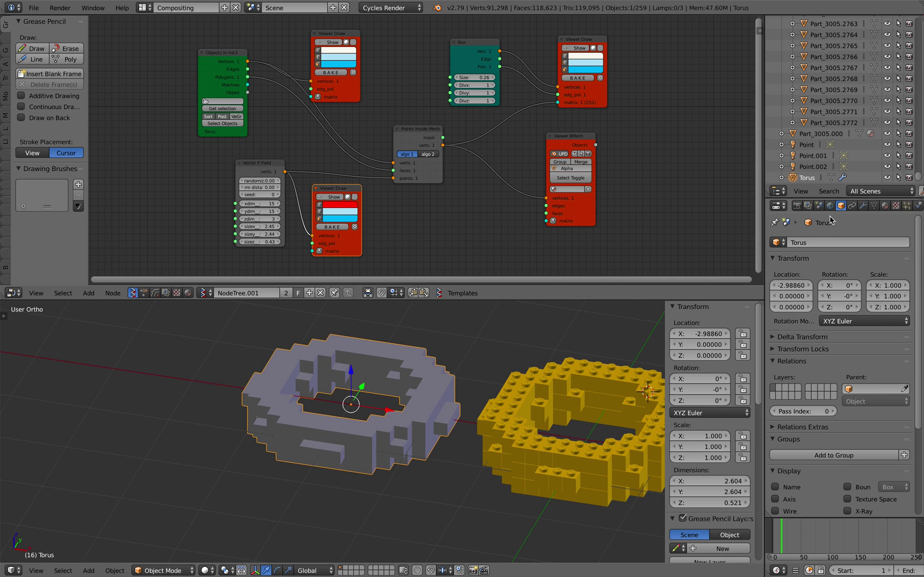
Step: Toggle the Remesh modifier's viewport display off and back on to compare the smooth torus with its blocky version
{"action": "left_click", "coordinate": [862, 205]}
{"action": "left_click", "coordinate": [849, 258]}
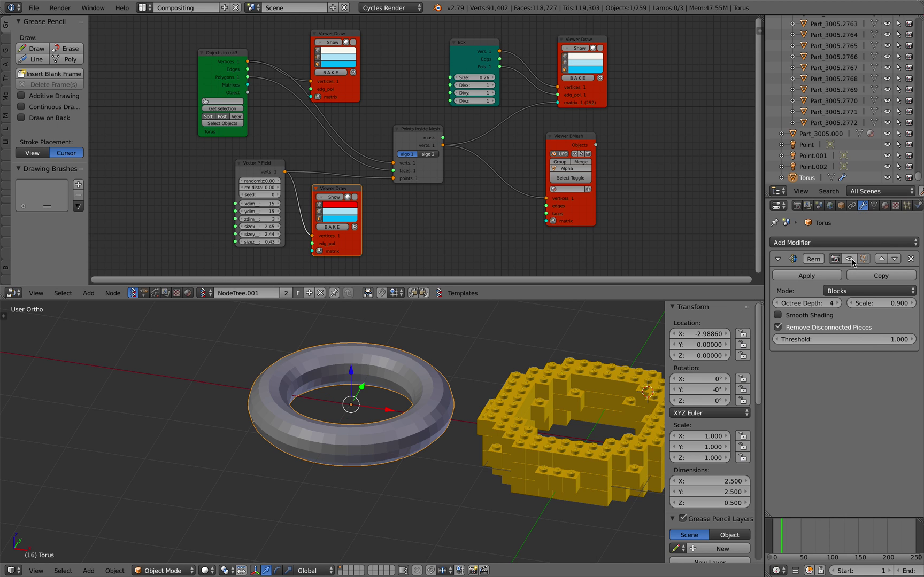
{"action": "left_click", "coordinate": [850, 260]}
{"action": "left_click", "coordinate": [850, 260]}
{"action": "mouse_move", "coordinate": [440, 395]}
{"action": "middle_mouse_down"}
{"action": "mouse_move", "coordinate": [439, 402]}
{"action": "mouse_move", "coordinate": [437, 388]}
{"action": "middle_mouse_up"}
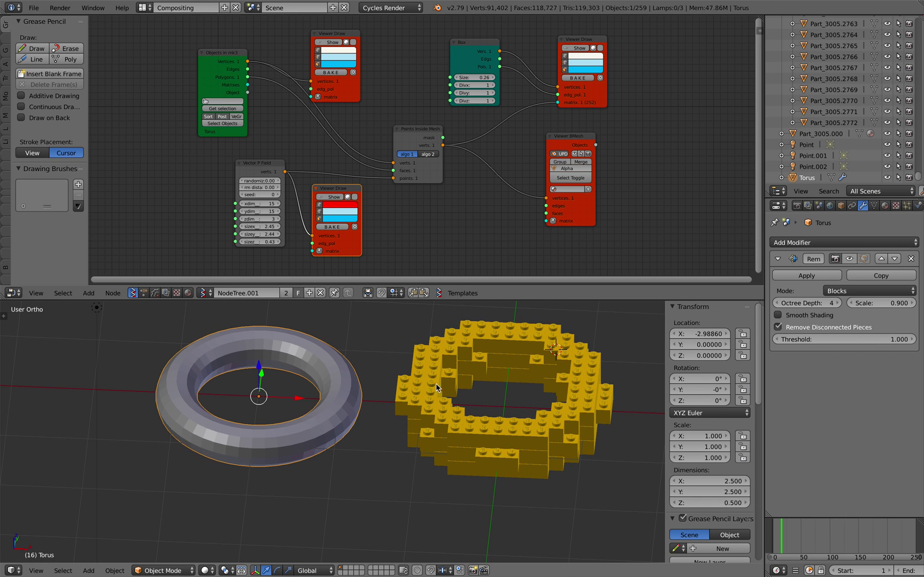
{"action": "left_click", "coordinate": [849, 259]}
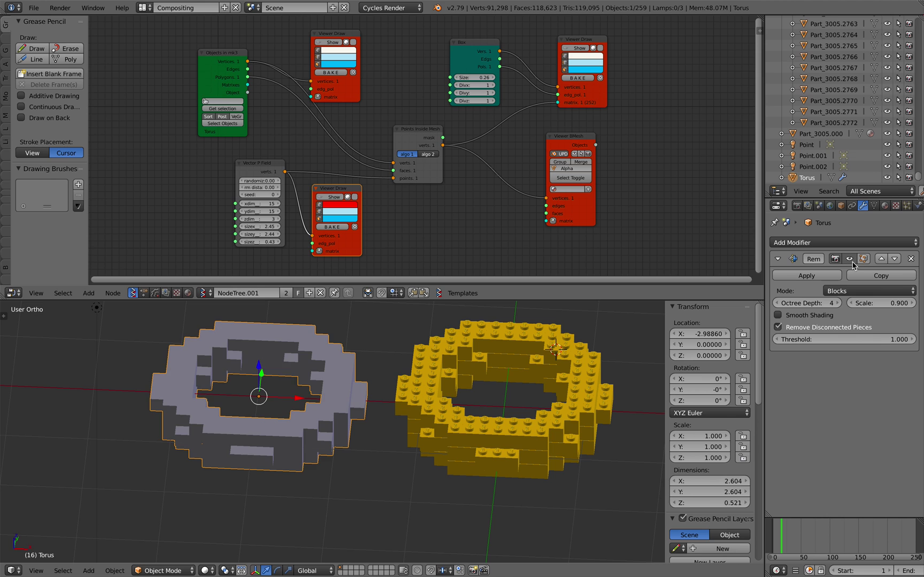
{"action": "middle_click_drag", "start_coordinate": [268, 393], "coordinate": [229, 373]}
{"action": "middle_click_drag", "start_coordinate": [333, 382], "coordinate": [308, 385]}
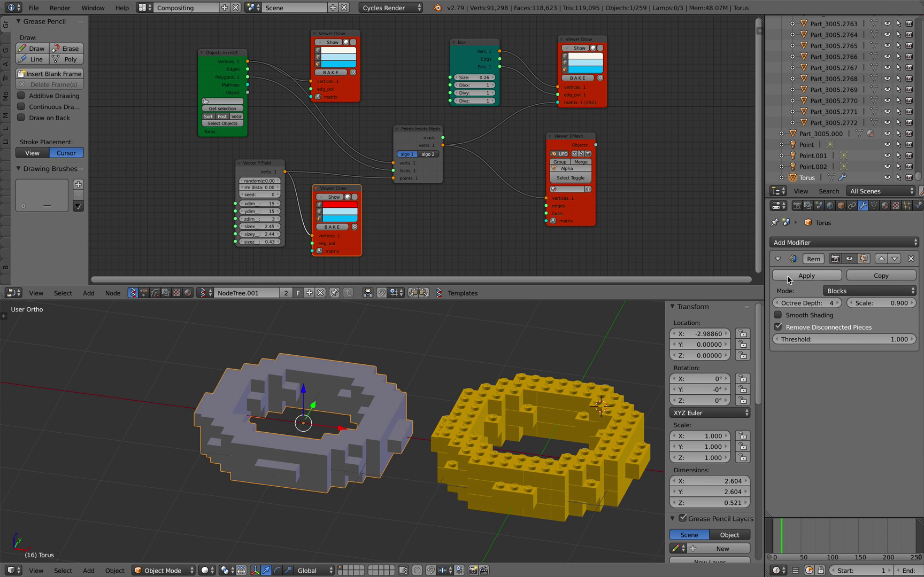
Step: Widen the properties editor and review the Remesh modifier's mode options, keeping Blocks
{"action": "left_click_drag", "start_coordinate": [764, 266], "coordinate": [695, 266]}
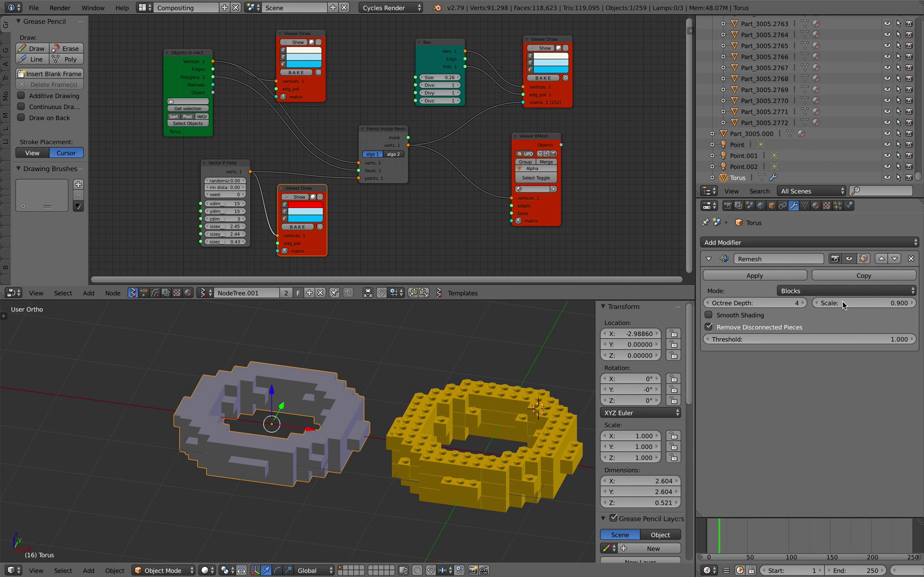
{"action": "left_click", "coordinate": [815, 291]}
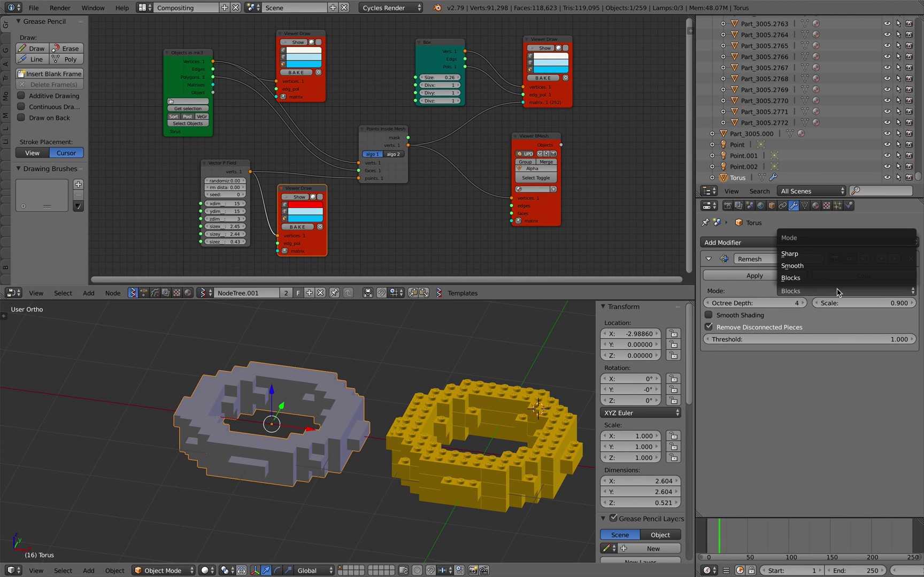
{"action": "left_click", "coordinate": [810, 280]}
{"action": "scroll", "coordinate": [414, 429], "scroll_direction": "up", "scroll_amount": 3}
{"action": "scroll", "coordinate": [313, 410], "scroll_direction": "down", "scroll_amount": 3}
{"action": "middle_click_drag", "start_coordinate": [415, 430], "coordinate": [305, 412], "text": "shift"}
{"action": "scroll", "coordinate": [299, 417], "scroll_direction": "down", "scroll_amount": 4}
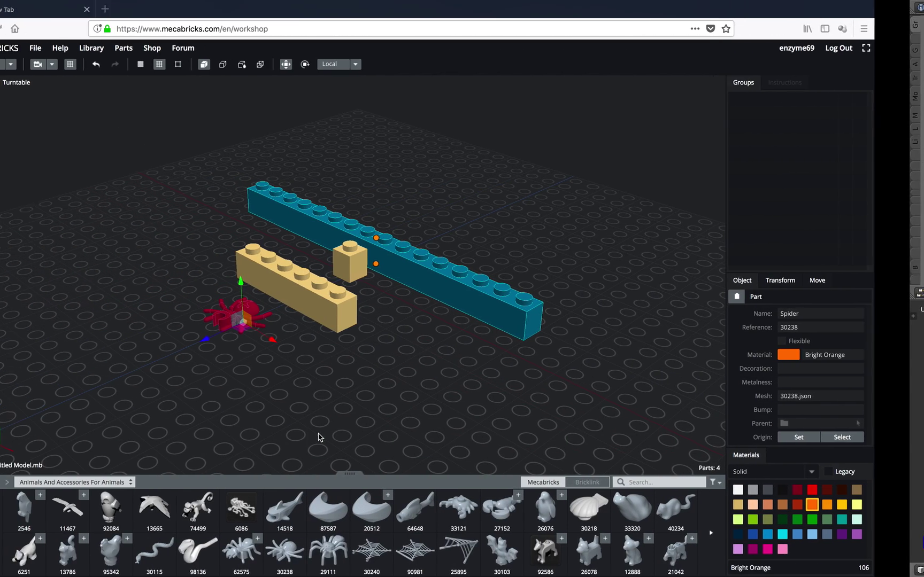
Step: Switch to Mecabricks, select the 1x1 brick and show the Bricks category in the parts library
{"action": "left_click", "coordinate": [346, 264]}
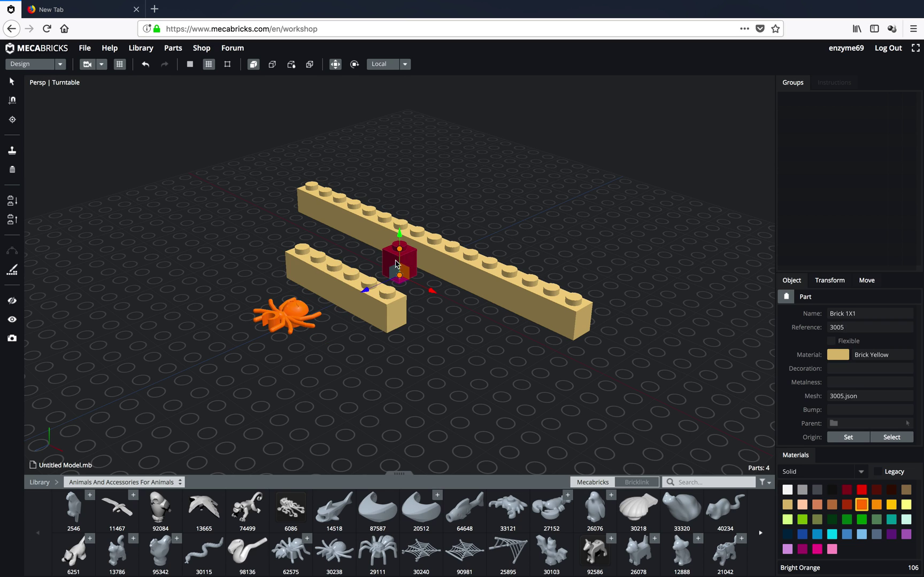
{"action": "left_click", "coordinate": [97, 483]}
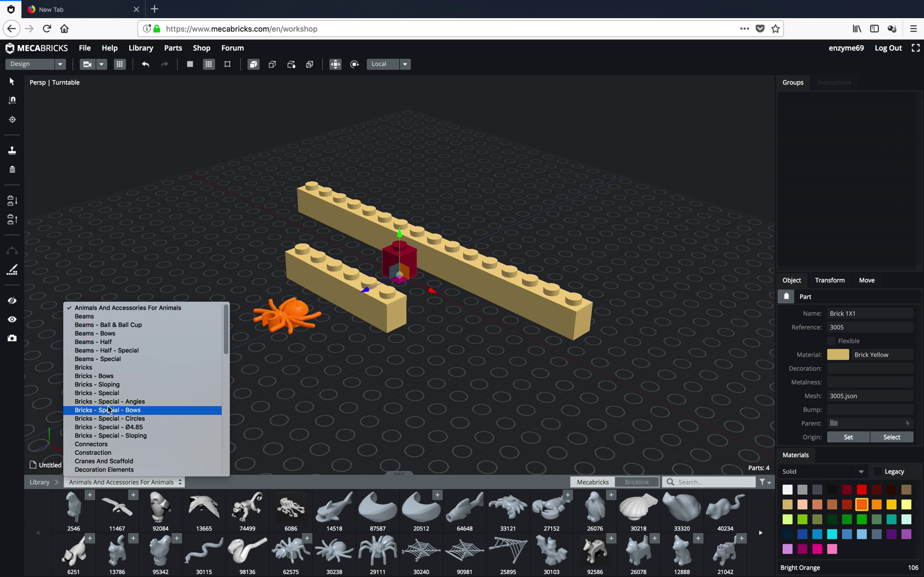
{"action": "left_click", "coordinate": [109, 370]}
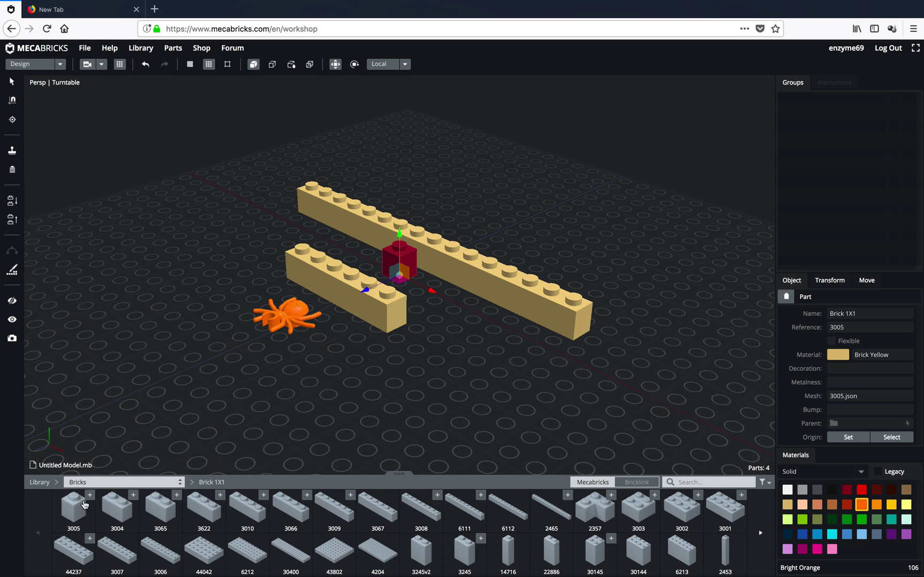
Step: Inspect the selected 1x1 brick up close from several sides, including its hollow underside
{"action": "scroll", "coordinate": [427, 213], "scroll_direction": "up", "scroll_amount": 6}
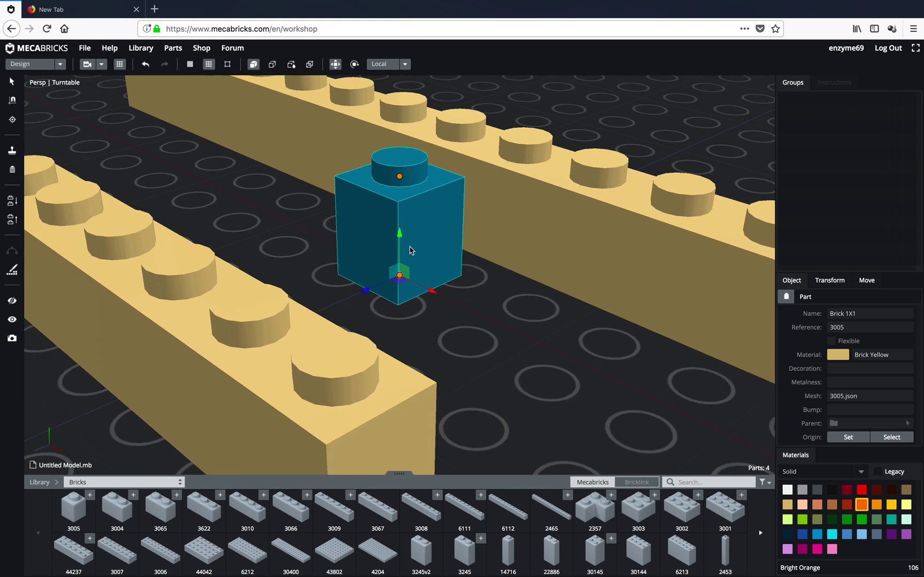
{"action": "scroll", "coordinate": [409, 250], "scroll_direction": "up", "scroll_amount": 5}
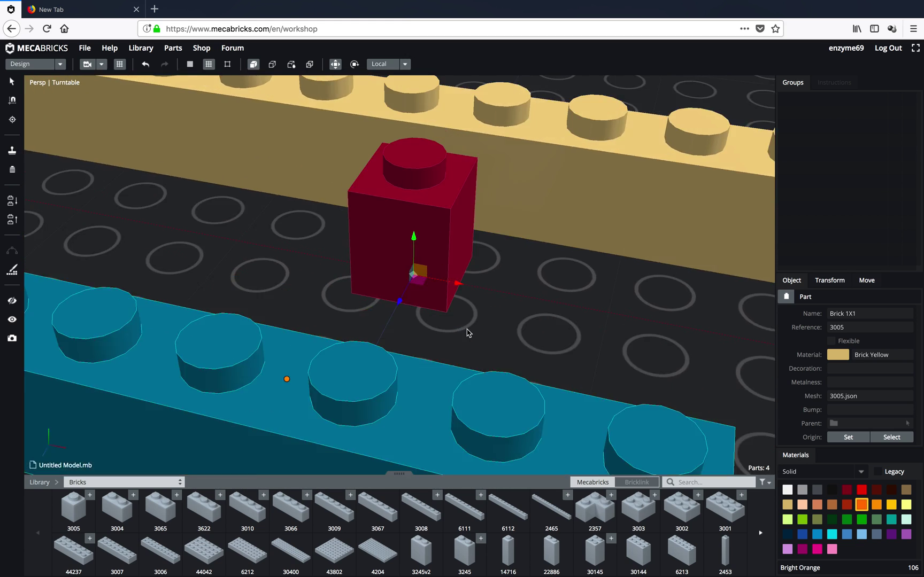
{"action": "middle_click_drag", "start_coordinate": [462, 252], "coordinate": [322, 282]}
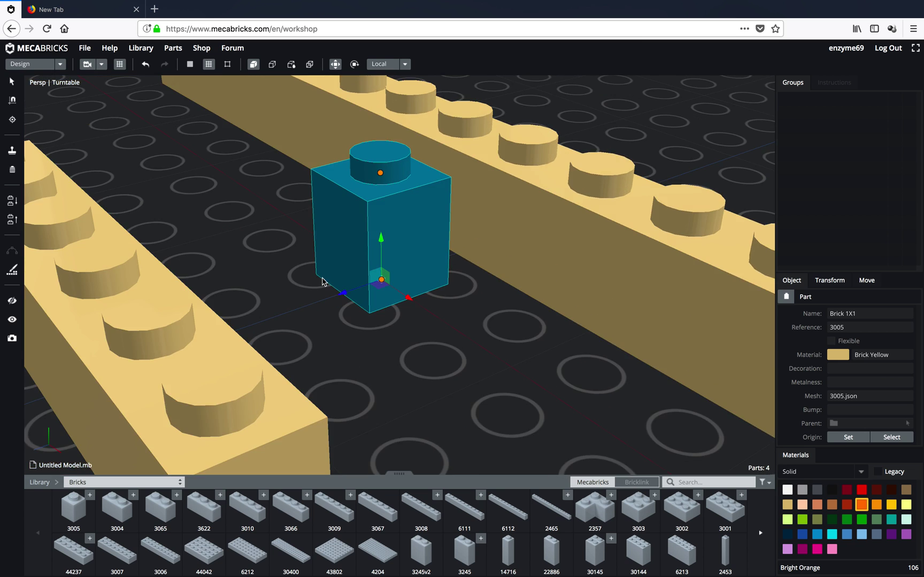
{"action": "right_click_drag", "start_coordinate": [322, 281], "coordinate": [358, 220]}
{"action": "right_click_drag", "start_coordinate": [431, 339], "coordinate": [392, 252]}
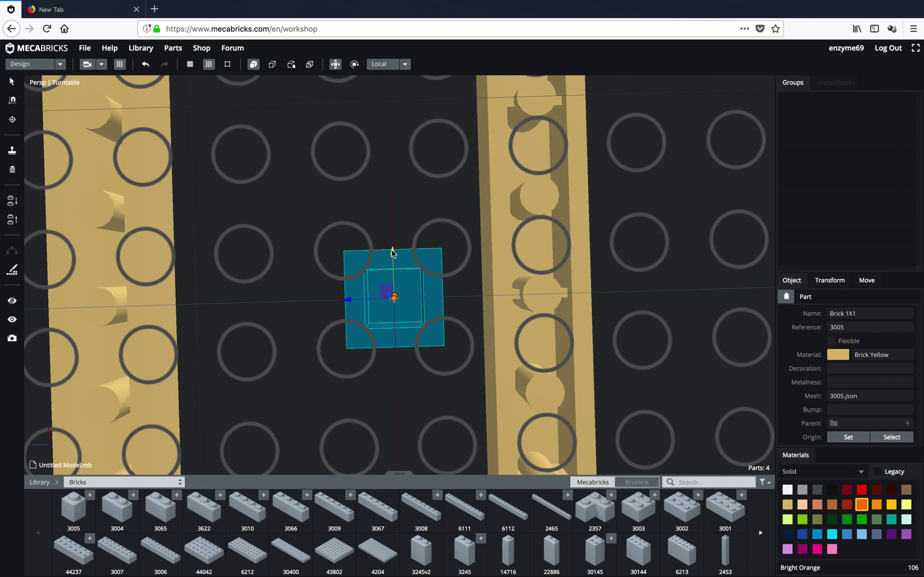
{"action": "right_click_drag", "start_coordinate": [377, 214], "coordinate": [398, 320]}
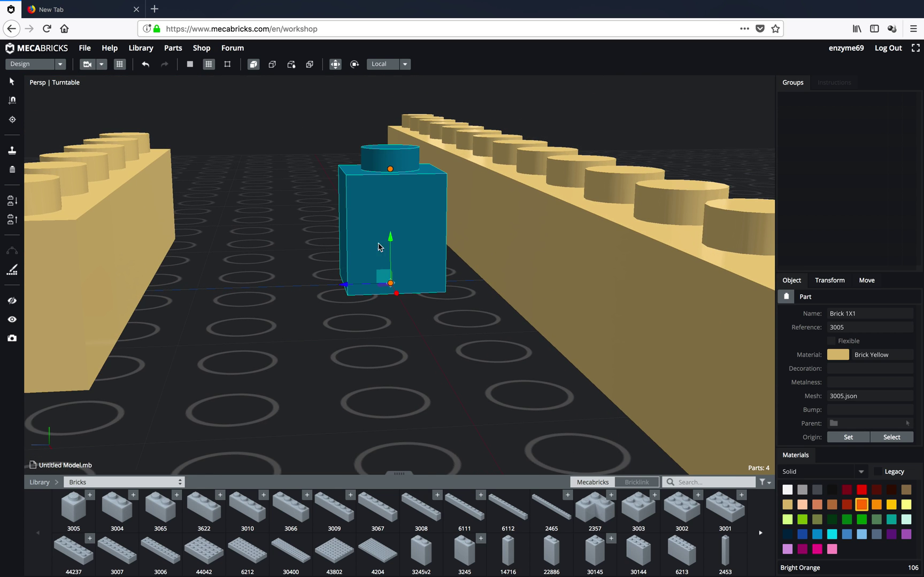
Step: View the selected 1x1 brick from above between the long bricks in the Mecabricks scene
{"action": "right_click_drag", "start_coordinate": [378, 247], "coordinate": [396, 223]}
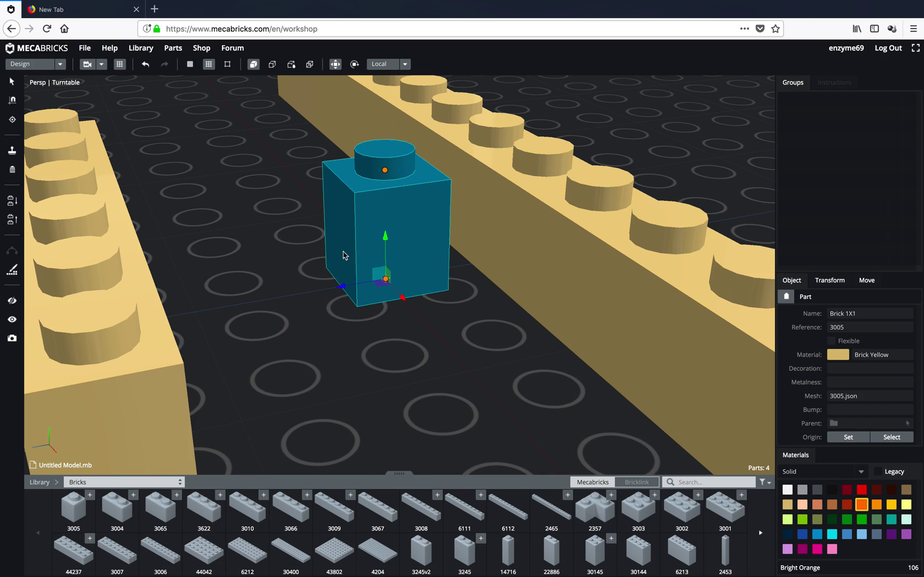
{"action": "right_click_drag", "start_coordinate": [343, 255], "coordinate": [386, 267]}
{"action": "scroll", "coordinate": [382, 241], "scroll_direction": "down", "scroll_amount": 5}
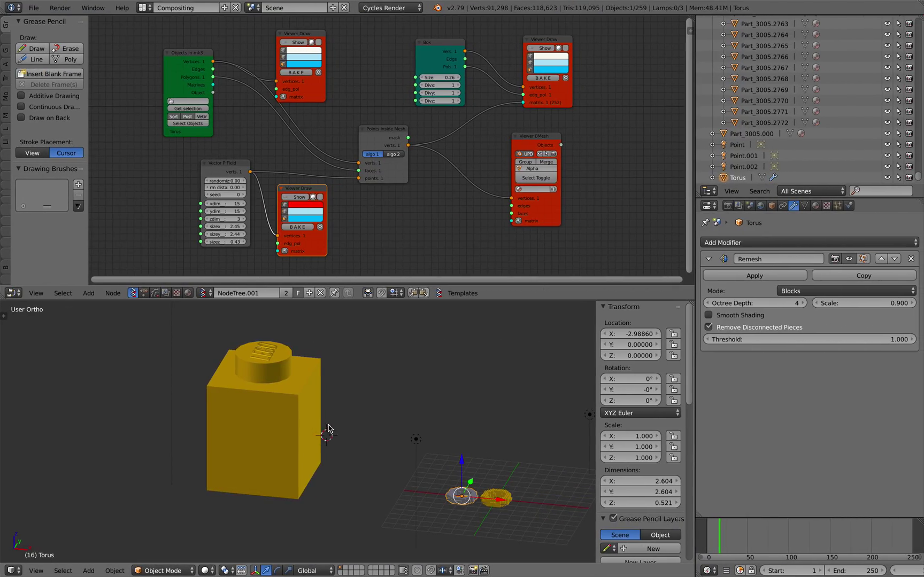
Step: Switch to Blender and select the large imported 1x1 LEGO brick
{"action": "middle_click_drag", "start_coordinate": [328, 429], "coordinate": [293, 409]}
{"action": "right_click", "coordinate": [293, 409]}
{"action": "scroll", "coordinate": [300, 369], "scroll_direction": "down", "scroll_amount": 2}
{"action": "middle_click_drag", "start_coordinate": [296, 372], "coordinate": [309, 377]}
{"action": "key", "text": "ctrl+Left"}
{"action": "key", "text": "ctrl+Right"}
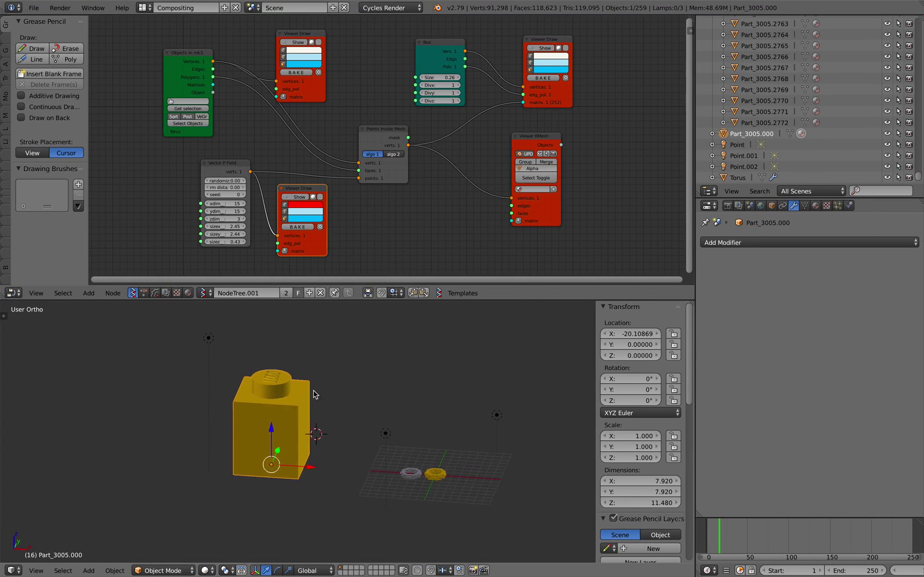
Step: Preview the large LEGO brick with Rendered viewport shading, including its stud lettering, and return to Solid shading
{"action": "scroll", "coordinate": [276, 387], "scroll_direction": "up", "scroll_amount": 5}
{"action": "middle_click_drag", "start_coordinate": [289, 406], "coordinate": [303, 455], "text": "shift"}
{"action": "left_click", "coordinate": [206, 570]}
{"action": "left_click", "coordinate": [220, 499]}
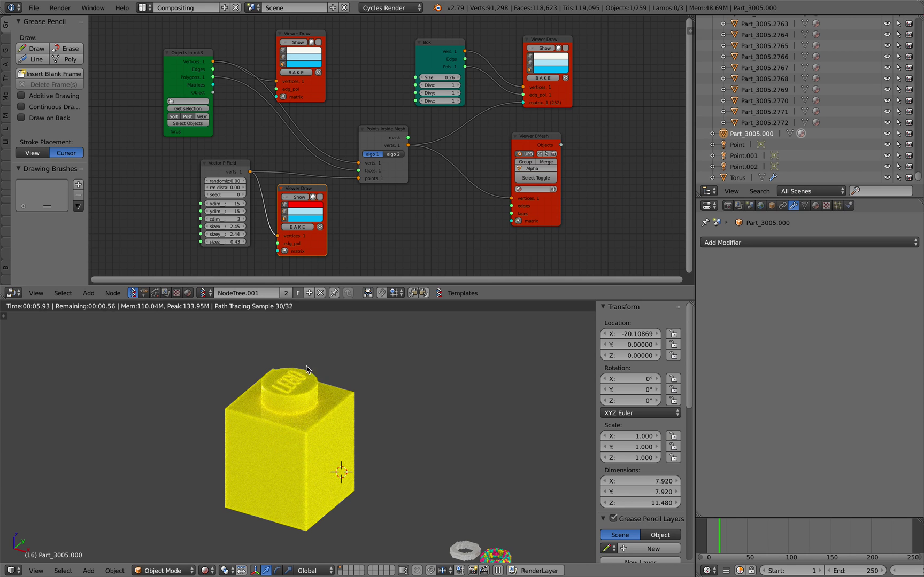
{"action": "left_click", "coordinate": [207, 570]}
{"action": "left_click", "coordinate": [222, 534]}
{"action": "scroll", "coordinate": [383, 503], "scroll_direction": "down", "scroll_amount": 4}
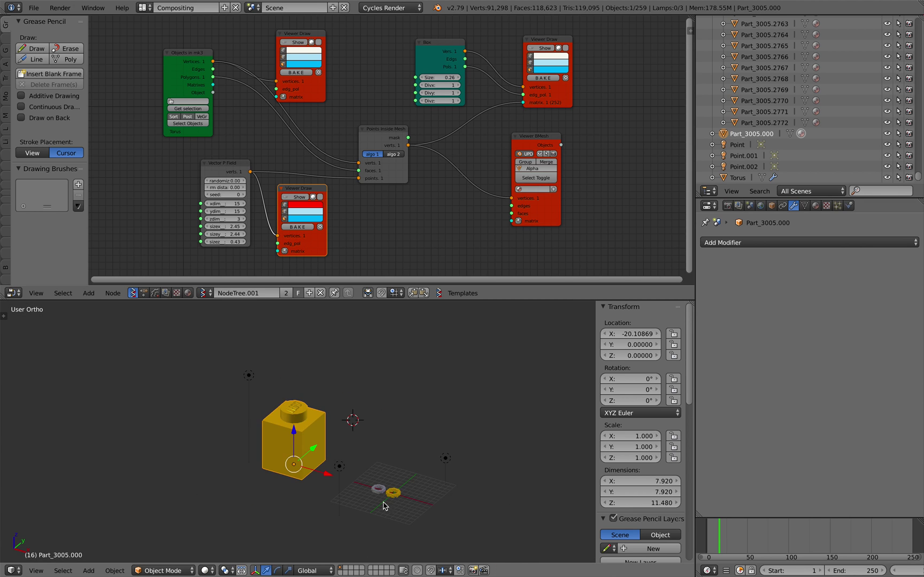
Step: Select the grey Remesh torus and compare its stepped shape with the yellow brick torus from the side and above
{"action": "mouse_move", "coordinate": [406, 496]}
{"action": "middle_mouse_down", "text": "shift"}
{"action": "mouse_move", "coordinate": [344, 443]}
{"action": "mouse_move", "coordinate": [248, 401]}
{"action": "mouse_move", "coordinate": [376, 470]}
{"action": "middle_mouse_up", "text": "shift"}
{"action": "scroll", "coordinate": [343, 444], "scroll_direction": "up", "scroll_amount": 6}
{"action": "scroll", "coordinate": [251, 398], "scroll_direction": "up", "scroll_amount": 8}
{"action": "middle_click_drag", "start_coordinate": [309, 403], "coordinate": [389, 422], "text": "shift"}
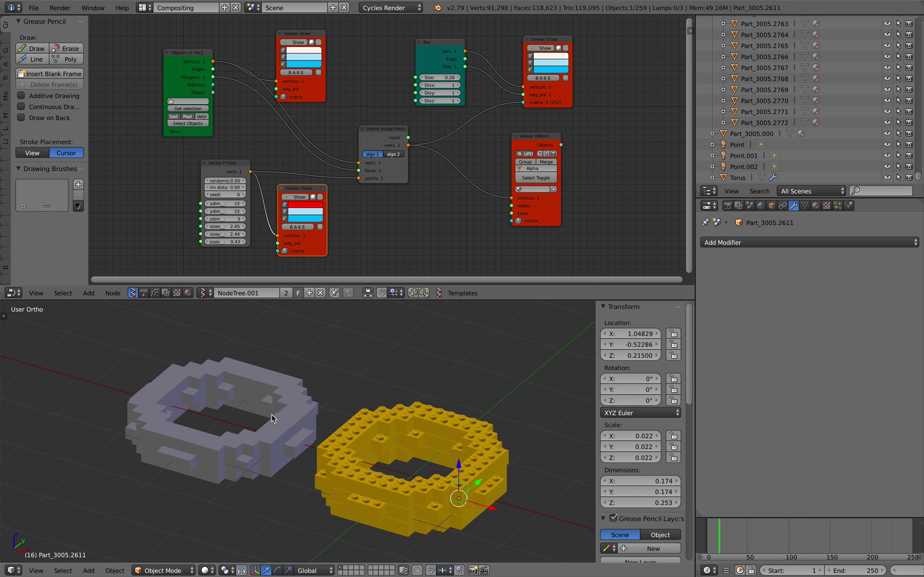
{"action": "right_click", "coordinate": [272, 415]}
{"action": "mouse_move", "coordinate": [263, 400]}
{"action": "middle_mouse_down"}
{"action": "mouse_move", "coordinate": [297, 407]}
{"action": "mouse_move", "coordinate": [233, 413]}
{"action": "mouse_move", "coordinate": [258, 412]}
{"action": "mouse_move", "coordinate": [254, 449]}
{"action": "mouse_move", "coordinate": [429, 410]}
{"action": "mouse_move", "coordinate": [418, 440]}
{"action": "middle_mouse_up"}
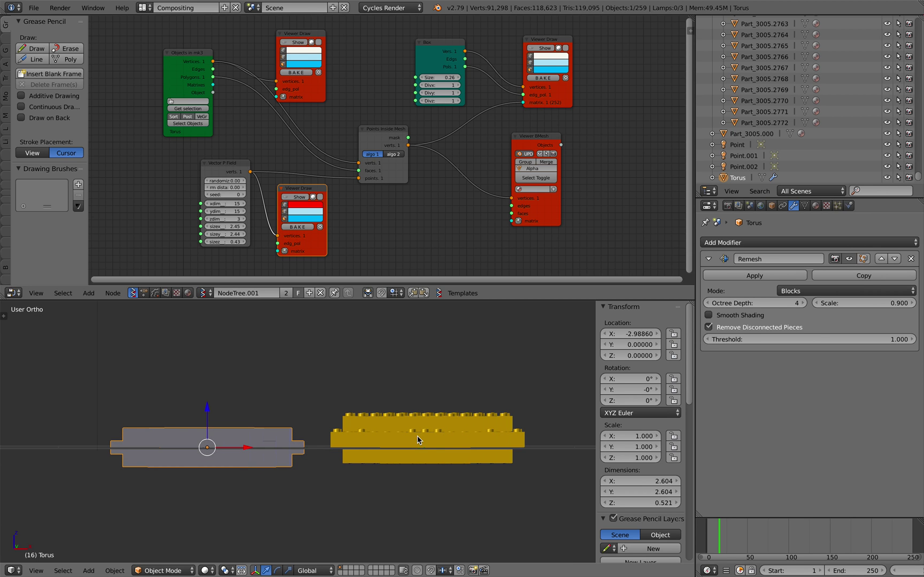
{"action": "middle_click_drag", "start_coordinate": [455, 468], "coordinate": [403, 449]}
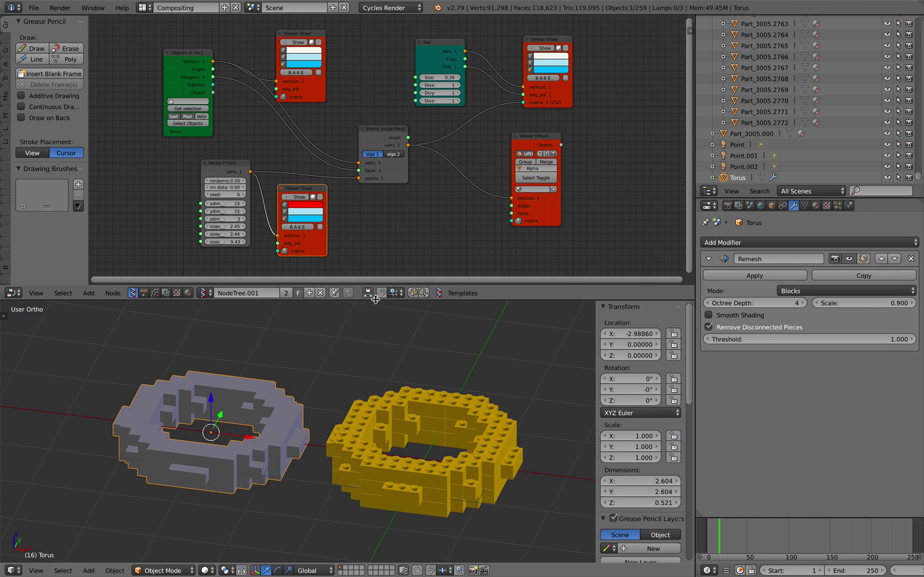
Step: Enlarge the node editor, shift the Objects In node outward, and move its Viewer Draw node above it, collapsed
{"action": "left_click_drag", "start_coordinate": [345, 299], "coordinate": [345, 346]}
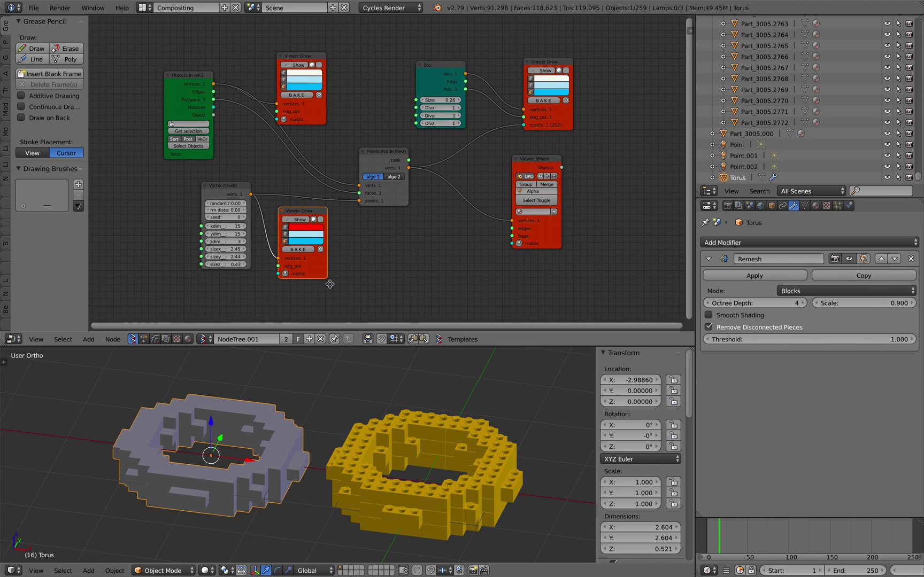
{"action": "scroll", "coordinate": [216, 201], "scroll_direction": "up", "scroll_amount": 2}
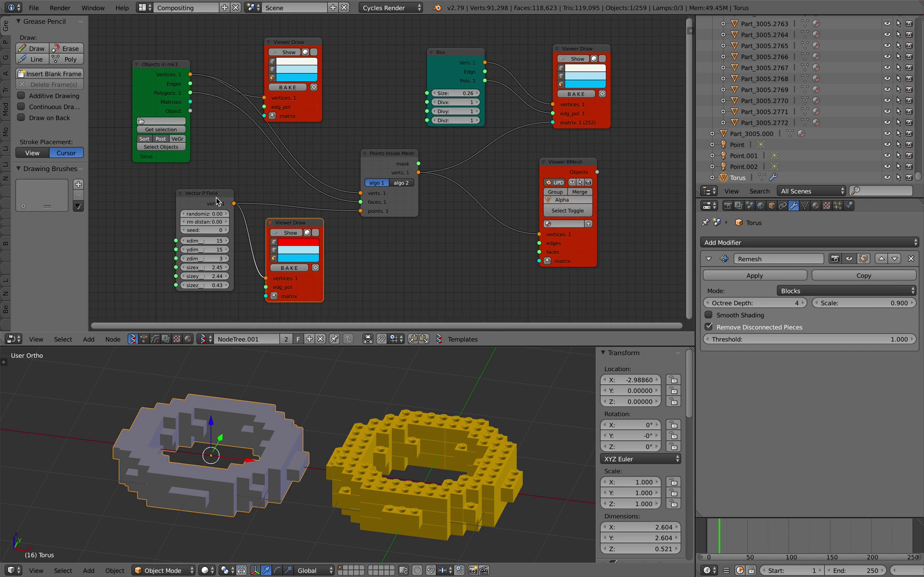
{"action": "left_click_drag", "start_coordinate": [148, 65], "coordinate": [143, 65]}
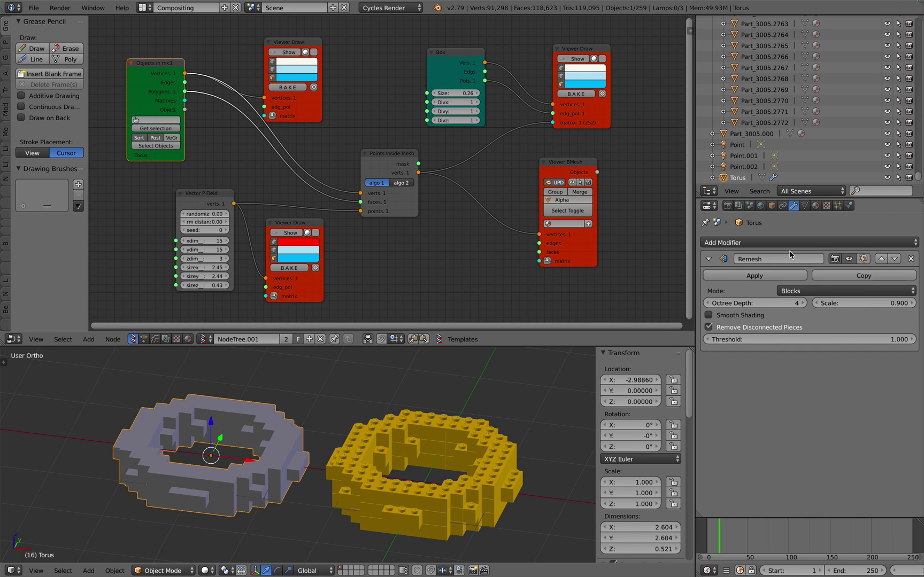
{"action": "left_click_drag", "start_coordinate": [289, 42], "coordinate": [276, 35]}
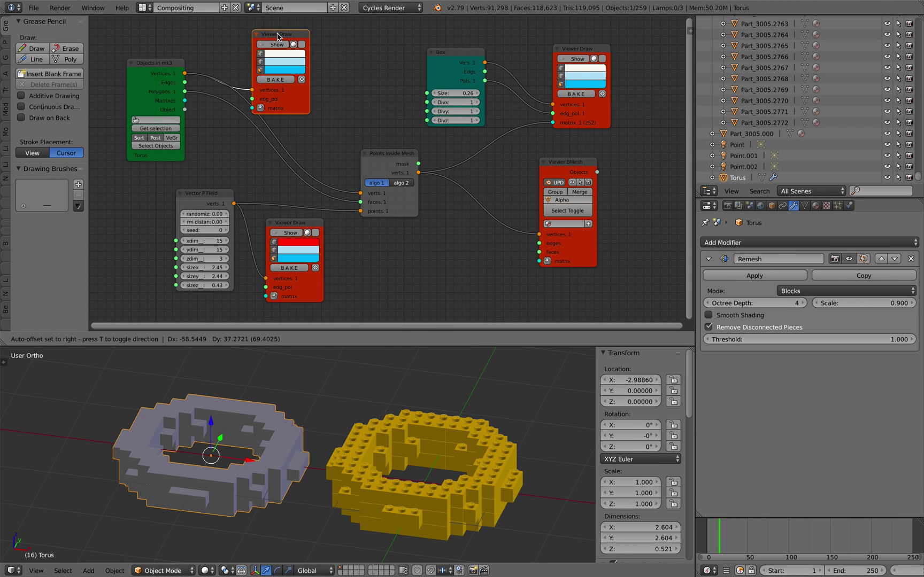
{"action": "left_click", "coordinate": [276, 47]}
{"action": "left_click", "coordinate": [276, 47]}
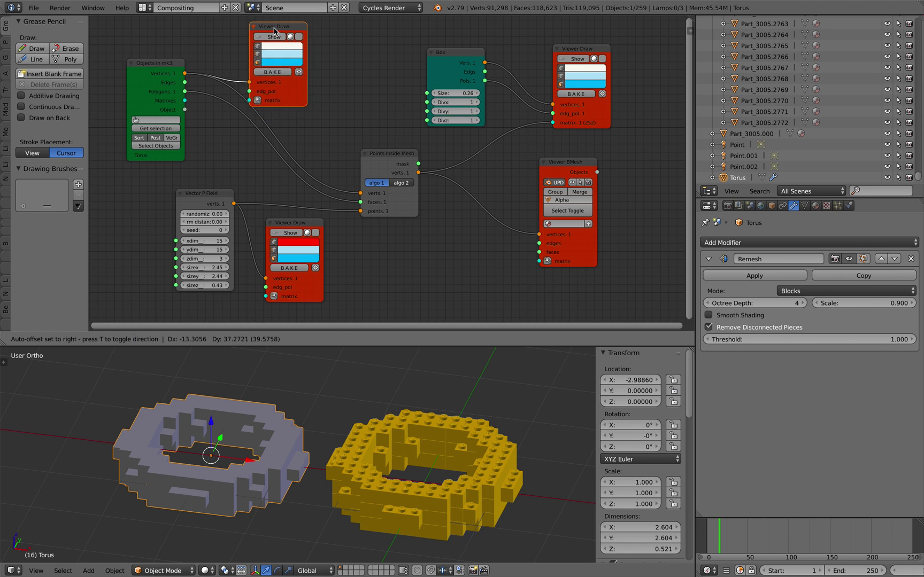
{"action": "left_click", "coordinate": [256, 33]}
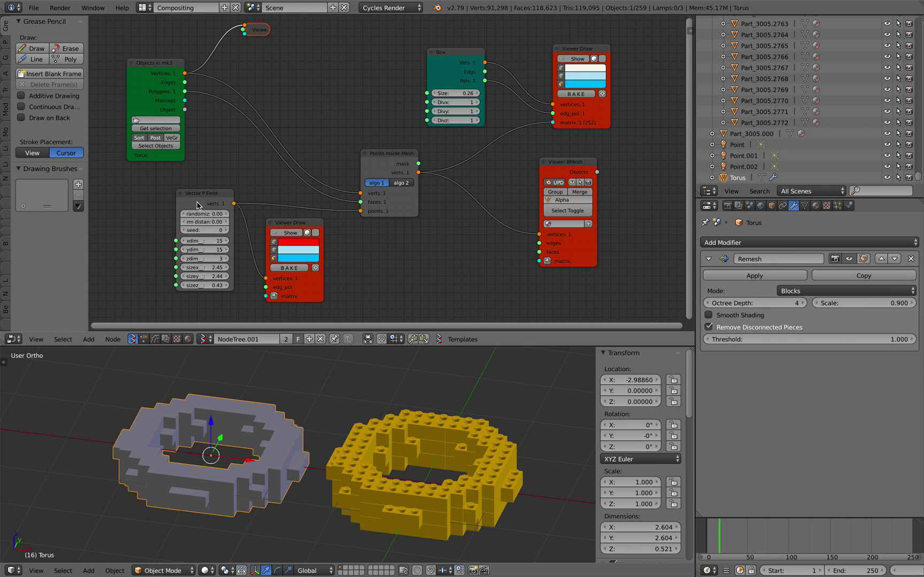
Step: Rearrange the Vector P Field, Points Inside Mesh and lower Viewer Draw nodes so their links are easier to follow
{"action": "left_click_drag", "start_coordinate": [197, 202], "coordinate": [196, 208]}
{"action": "left_click_drag", "start_coordinate": [386, 161], "coordinate": [367, 124]}
{"action": "left_click_drag", "start_coordinate": [211, 201], "coordinate": [228, 191]}
{"action": "left_click_drag", "start_coordinate": [301, 223], "coordinate": [326, 219]}
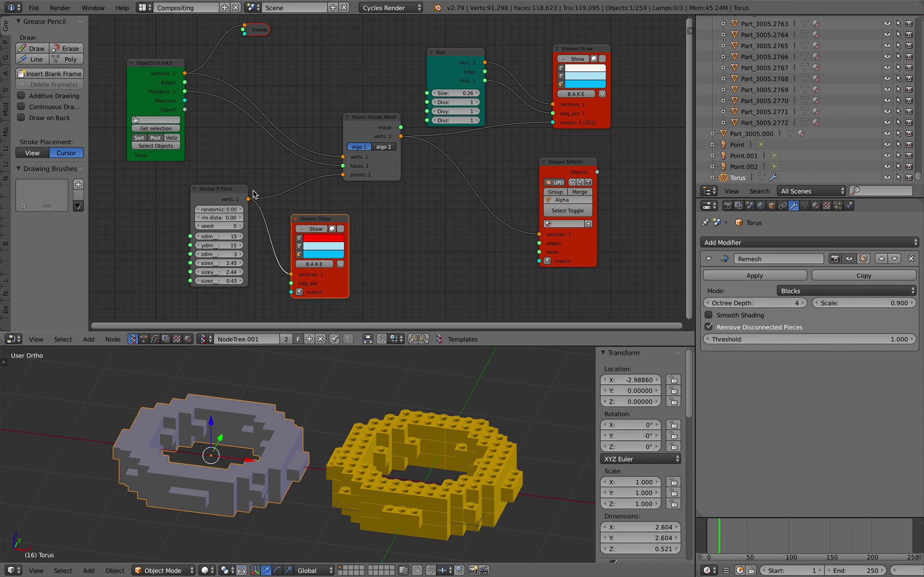
{"action": "middle_click_drag", "start_coordinate": [328, 183], "coordinate": [332, 177]}
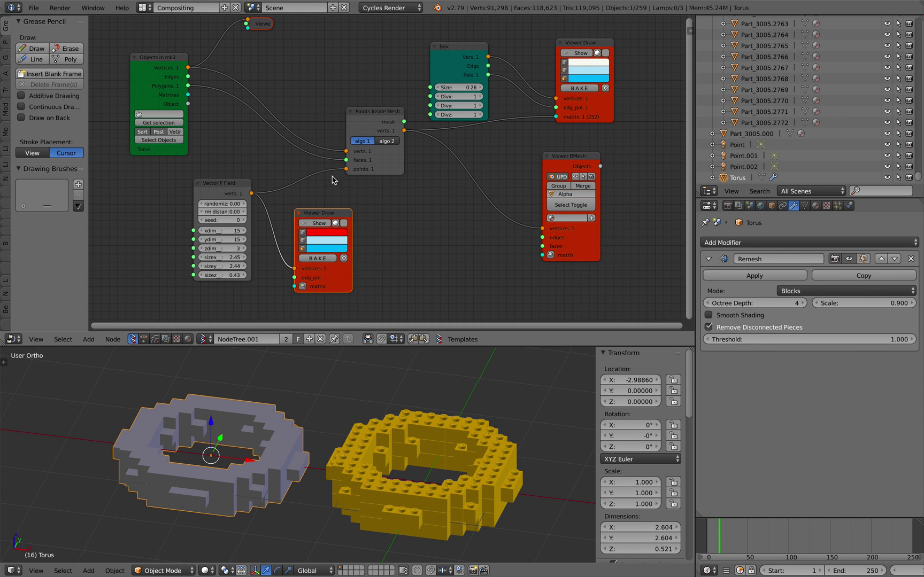
Step: Show the Vector P Field points in the viewport through their Viewer Draw node and inspect the layers from the side
{"action": "left_click", "coordinate": [318, 224]}
{"action": "middle_click_drag", "start_coordinate": [374, 457], "coordinate": [355, 416]}
{"action": "mouse_move", "coordinate": [355, 415]}
{"action": "middle_mouse_down"}
{"action": "mouse_move", "coordinate": [367, 414]}
{"action": "mouse_move", "coordinate": [358, 411]}
{"action": "middle_mouse_up"}
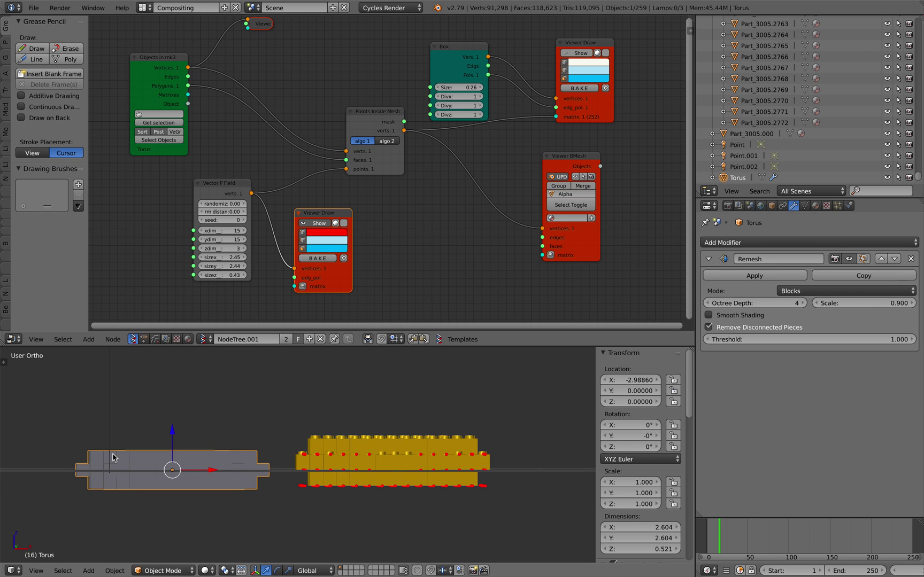
{"action": "middle_click_drag", "start_coordinate": [131, 442], "coordinate": [394, 418]}
{"action": "scroll", "coordinate": [229, 459], "scroll_direction": "down", "scroll_amount": 2}
Step: Reset the grey torus's location to the origin, and move it along X to about -2.83
{"action": "key", "text": "alt+g"}
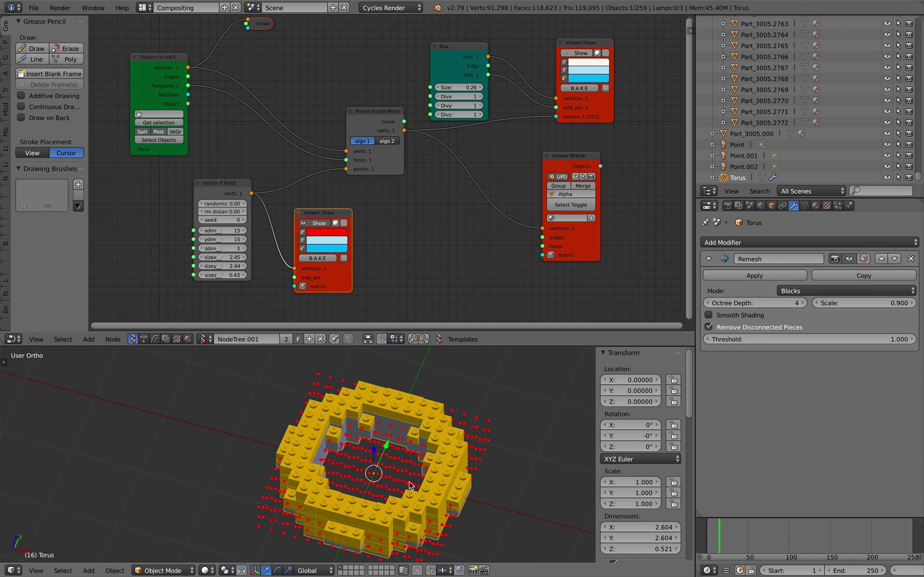
{"action": "key", "text": "g"}
{"action": "key", "text": "x"}
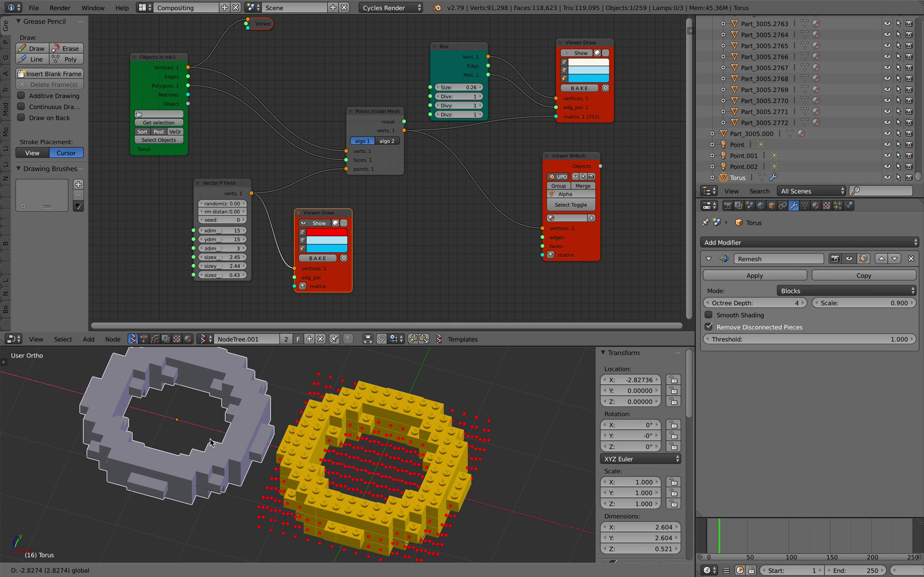
{"action": "left_click", "coordinate": [210, 443]}
Step: In top view, offset the displayed points onto the grey torus with a Matrix In node at X -2.820 feeding Viewer Draw's matrix input
{"action": "mouse_move", "coordinate": [210, 442]}
{"action": "middle_mouse_down"}
{"action": "mouse_move", "coordinate": [278, 481]}
{"action": "mouse_move", "coordinate": [272, 476]}
{"action": "mouse_move", "coordinate": [303, 456]}
{"action": "mouse_move", "coordinate": [313, 459]}
{"action": "middle_mouse_up"}
{"action": "left_click", "coordinate": [36, 570]}
{"action": "left_click", "coordinate": [49, 521]}
{"action": "mouse_move", "coordinate": [314, 250]}
{"action": "middle_mouse_down"}
{"action": "mouse_move", "coordinate": [328, 235]}
{"action": "mouse_move", "coordinate": [333, 245]}
{"action": "middle_mouse_up"}
{"action": "left_click", "coordinate": [319, 269]}
{"action": "left_click_drag", "start_coordinate": [238, 203], "coordinate": [265, 245]}
{"action": "left_click", "coordinate": [244, 260]}
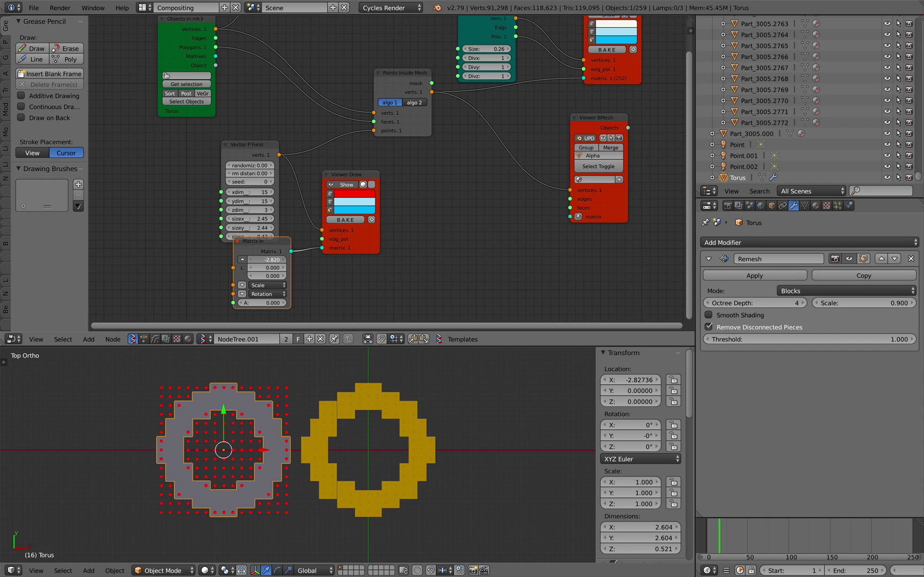
Step: Enlarge the 3D view and move the Vector P Field node clear of Matrix In to compare the point grid with the torus
{"action": "scroll", "coordinate": [291, 396], "scroll_direction": "up", "scroll_amount": 3}
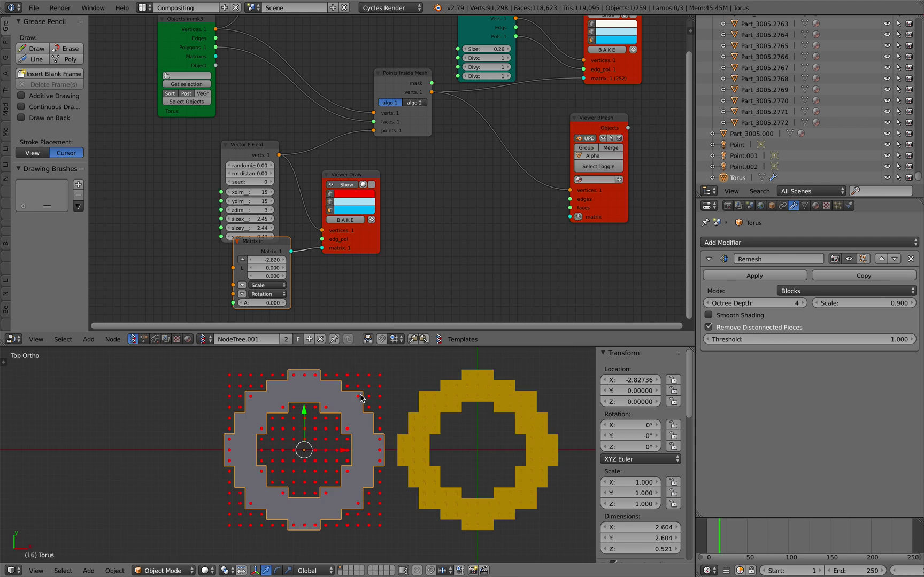
{"action": "middle_click_drag", "start_coordinate": [290, 403], "coordinate": [287, 405], "text": "shift"}
{"action": "left_click_drag", "start_coordinate": [299, 346], "coordinate": [297, 281]}
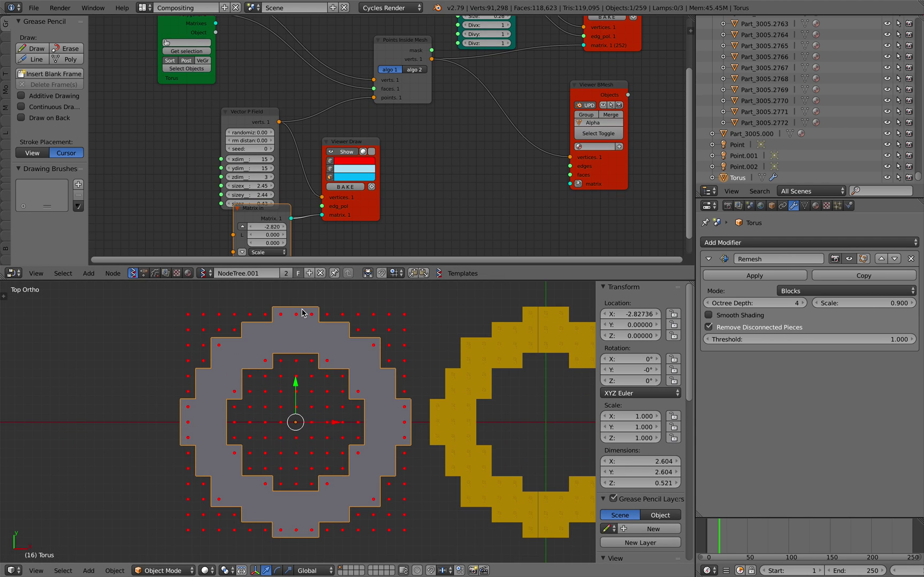
{"action": "scroll", "coordinate": [234, 331], "scroll_direction": "up", "scroll_amount": 1}
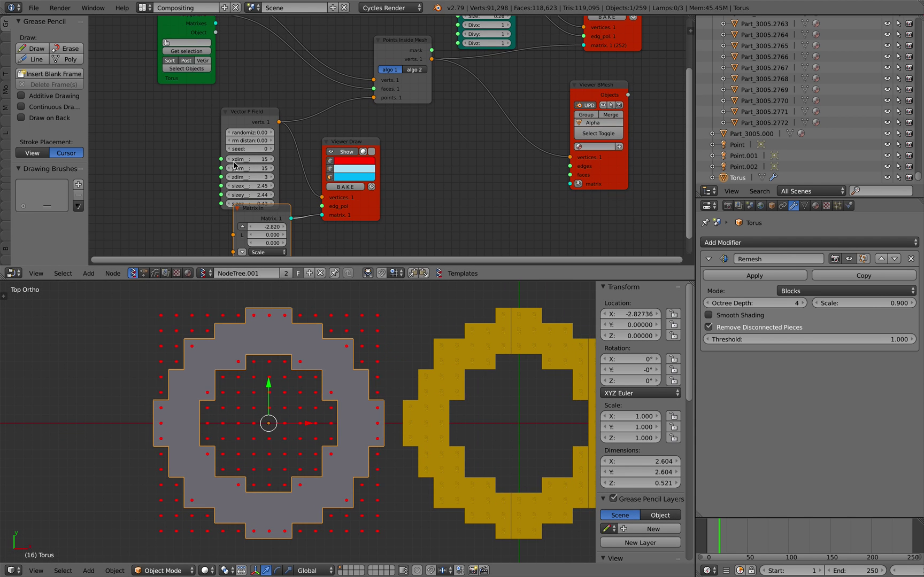
{"action": "left_click_drag", "start_coordinate": [252, 124], "coordinate": [255, 109]}
{"action": "scroll", "coordinate": [245, 152], "scroll_direction": "up", "scroll_amount": 1}
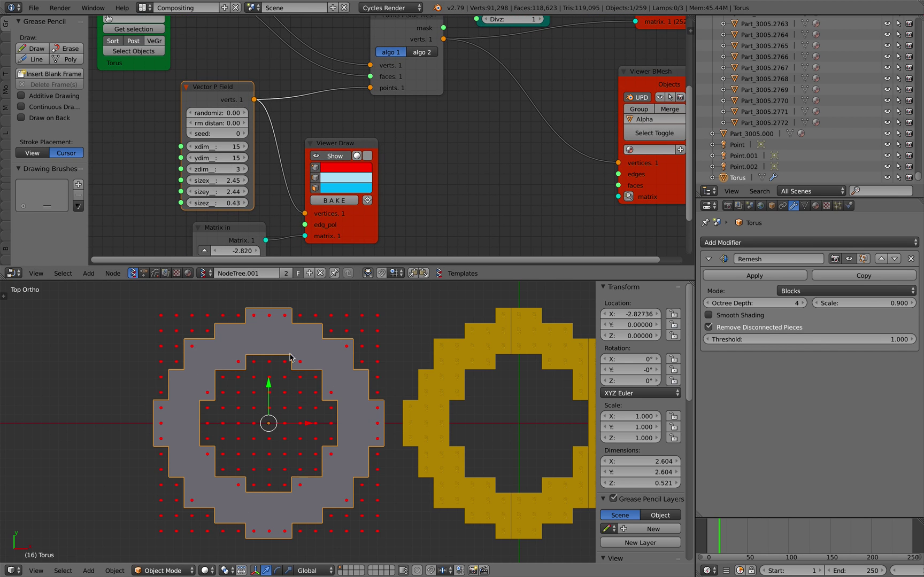
{"action": "middle_click_drag", "start_coordinate": [255, 438], "coordinate": [320, 436]}
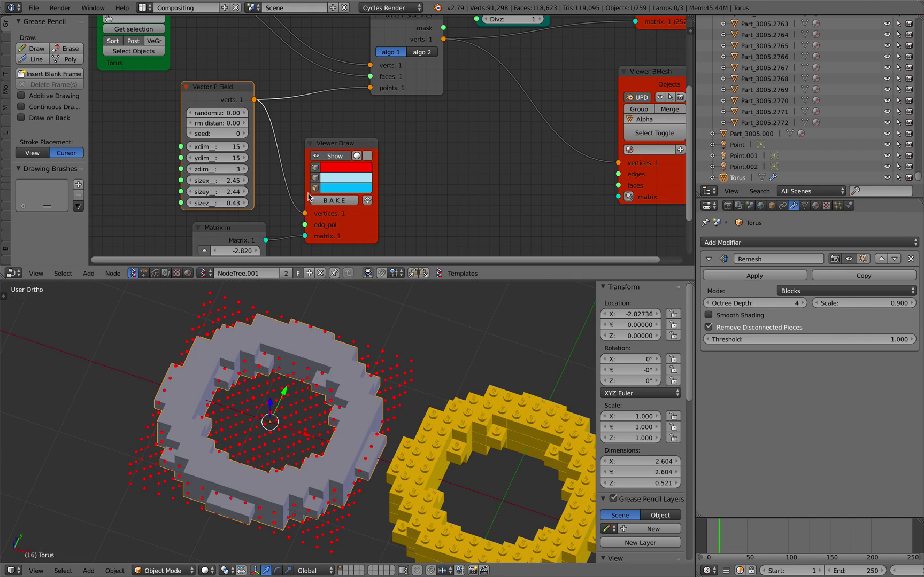
Step: Widen the Points Inside Mesh node and reposition it between the Objects In and Box nodes
{"action": "scroll", "coordinate": [309, 209], "scroll_direction": "down", "scroll_amount": 2}
{"action": "middle_click_drag", "start_coordinate": [401, 88], "coordinate": [369, 152]}
{"action": "scroll", "coordinate": [369, 152], "scroll_direction": "up", "scroll_amount": 2}
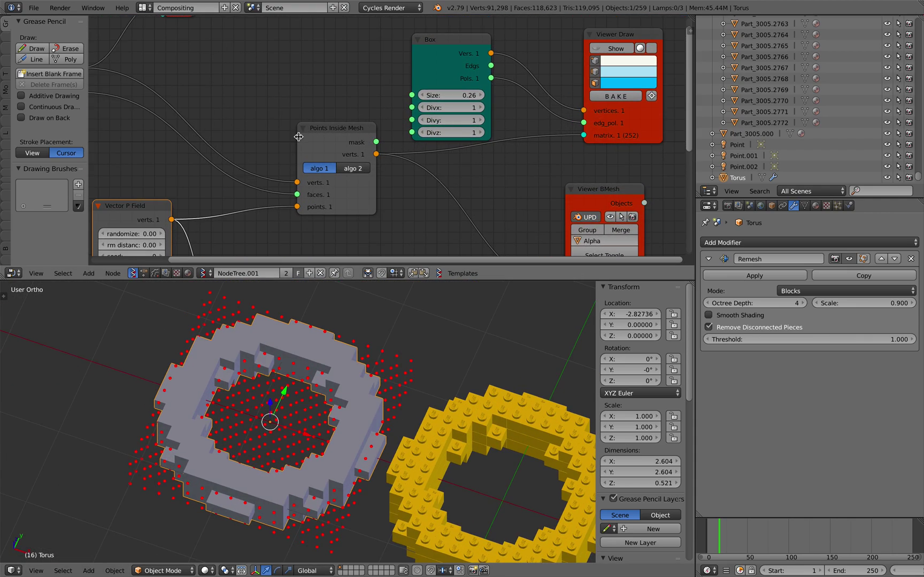
{"action": "left_click_drag", "start_coordinate": [298, 137], "coordinate": [279, 136]}
{"action": "scroll", "coordinate": [308, 129], "scroll_direction": "down", "scroll_amount": 4}
{"action": "middle_click_drag", "start_coordinate": [329, 121], "coordinate": [376, 124]}
{"action": "left_click_drag", "start_coordinate": [391, 139], "coordinate": [380, 119]}
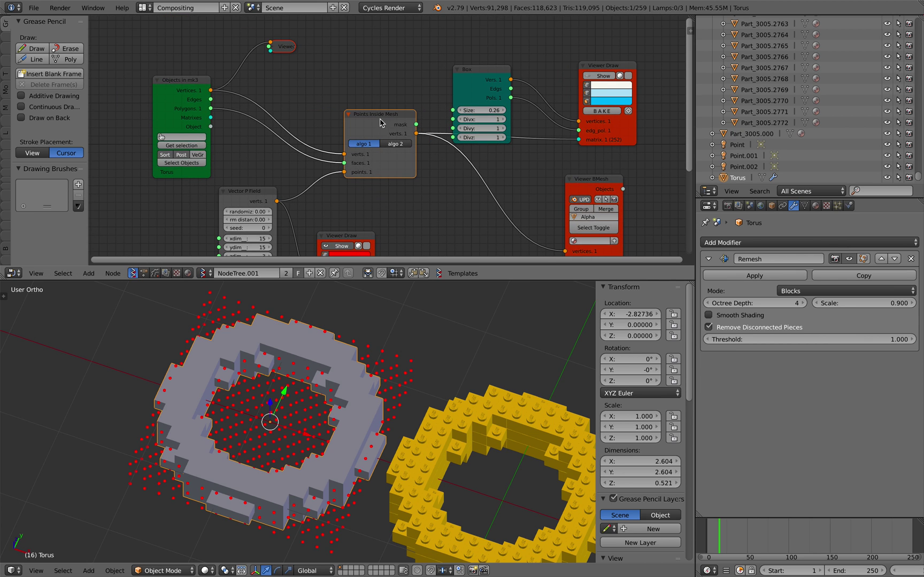
Step: Move the point grid's Viewer Draw node beside Points Inside Mesh and feed its vertices input from that node's verts output
{"action": "middle_click_drag", "start_coordinate": [321, 486], "coordinate": [338, 454]}
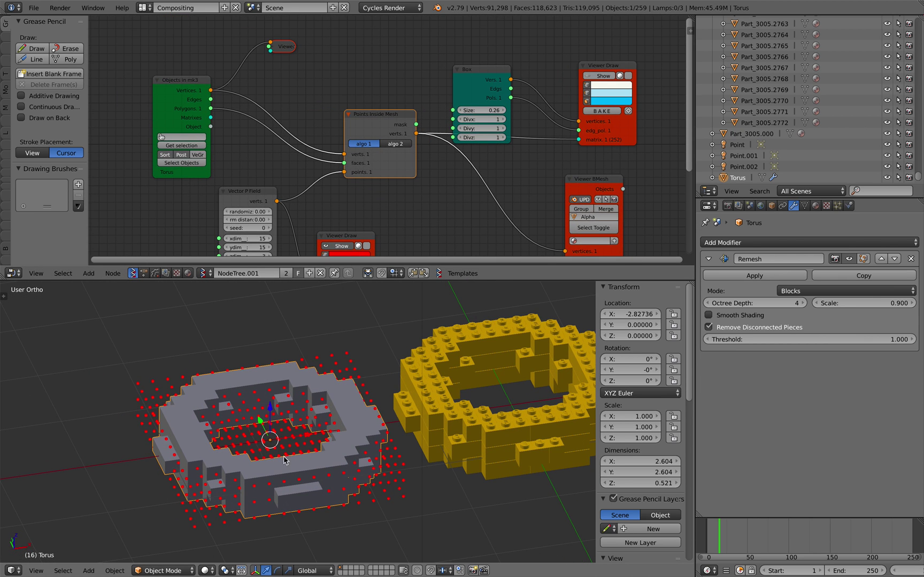
{"action": "middle_click_drag", "start_coordinate": [230, 370], "coordinate": [235, 420]}
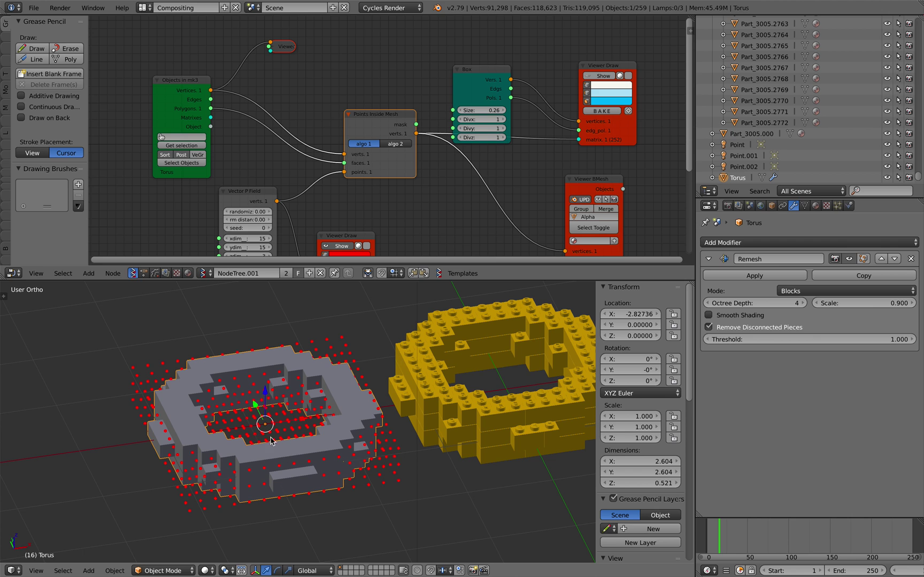
{"action": "middle_click_drag", "start_coordinate": [286, 401], "coordinate": [317, 337]}
{"action": "middle_click_drag", "start_coordinate": [383, 228], "coordinate": [208, 184]}
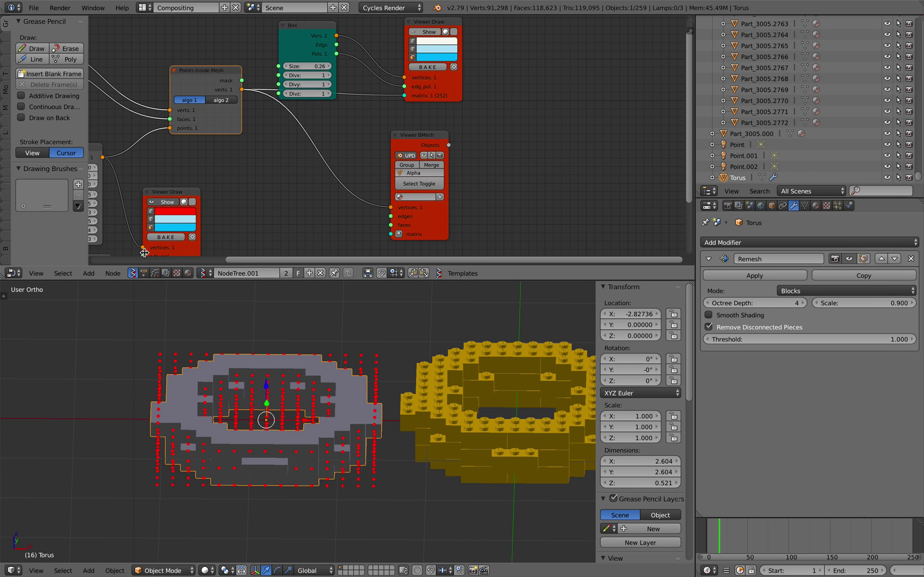
{"action": "scroll", "coordinate": [233, 193], "scroll_direction": "down", "scroll_amount": 1}
{"action": "mouse_move", "coordinate": [201, 178]}
{"action": "left_mouse_down"}
{"action": "mouse_move", "coordinate": [289, 182]}
{"action": "mouse_move", "coordinate": [285, 165]}
{"action": "left_mouse_up"}
{"action": "middle_click_drag", "start_coordinate": [243, 182], "coordinate": [303, 173]}
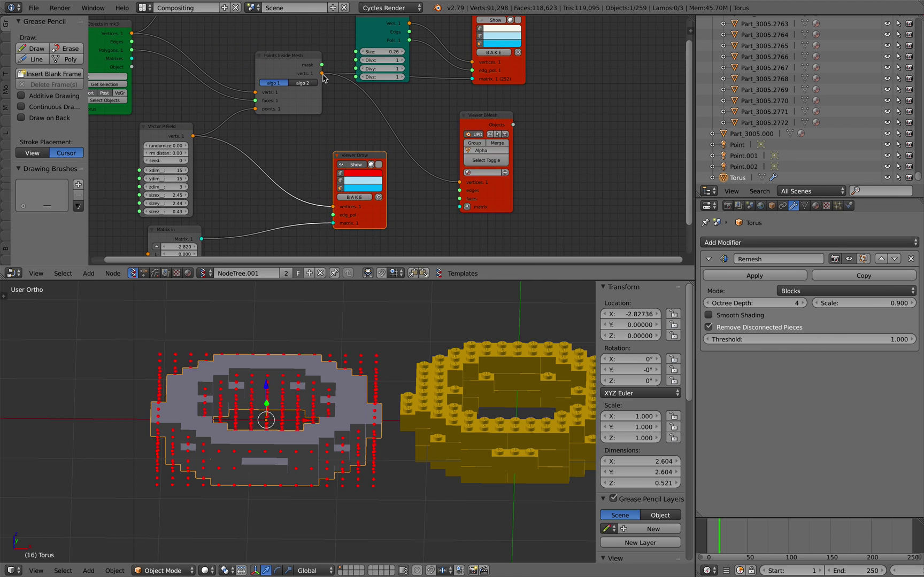
{"action": "left_click_drag", "start_coordinate": [322, 75], "coordinate": [333, 207]}
Step: Move the grey torus along X to about -5.49, away from the displayed points
{"action": "middle_click_drag", "start_coordinate": [251, 422], "coordinate": [312, 418]}
{"action": "left_click_drag", "start_coordinate": [313, 418], "coordinate": [184, 451]}
{"action": "middle_click_drag", "start_coordinate": [314, 415], "coordinate": [292, 452]}
{"action": "scroll", "coordinate": [293, 451], "scroll_direction": "up", "scroll_amount": 3}
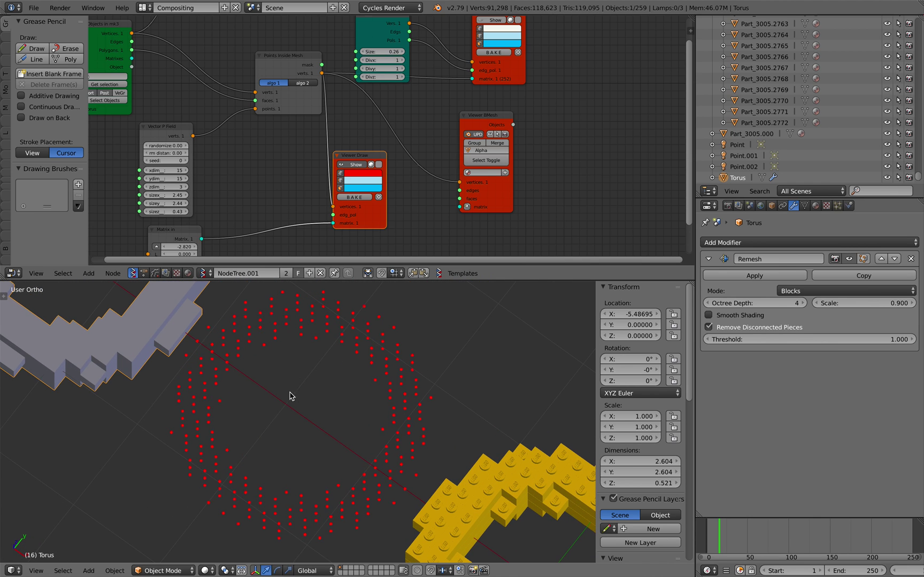
Step: Examine the ring of filtered points from several angles, comparing it with the grey torus and the yellow brick torus
{"action": "scroll", "coordinate": [290, 396], "scroll_direction": "down", "scroll_amount": 4}
{"action": "middle_click_drag", "start_coordinate": [289, 412], "coordinate": [247, 412]}
{"action": "scroll", "coordinate": [261, 432], "scroll_direction": "up", "scroll_amount": 3}
{"action": "middle_click_drag", "start_coordinate": [214, 477], "coordinate": [242, 435]}
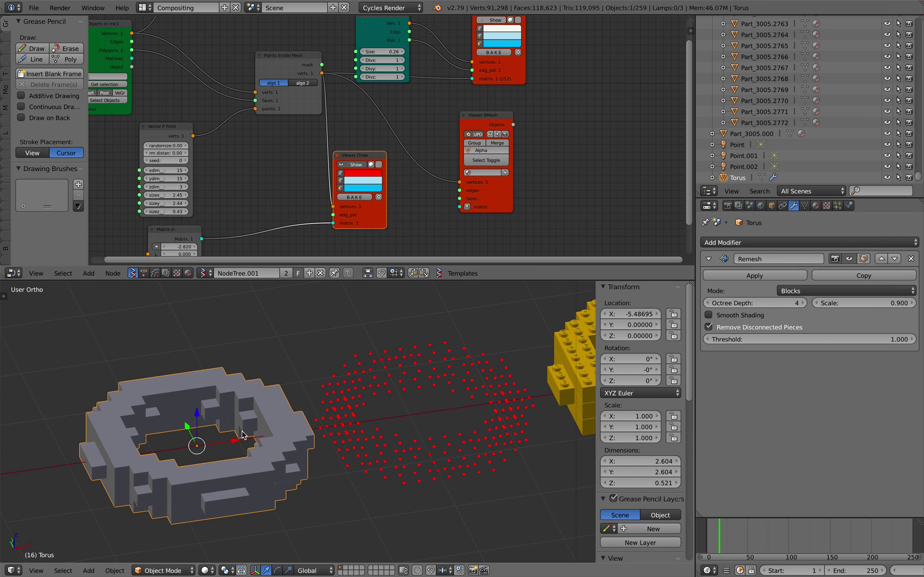
{"action": "middle_click_drag", "start_coordinate": [202, 465], "coordinate": [194, 403]}
{"action": "middle_click_drag", "start_coordinate": [312, 434], "coordinate": [124, 353]}
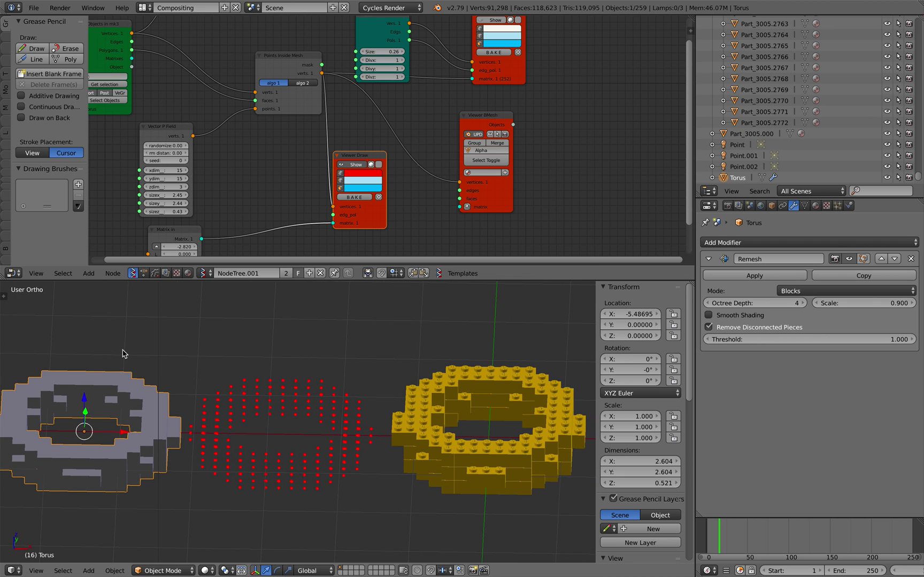
{"action": "middle_click_drag", "start_coordinate": [293, 425], "coordinate": [309, 422]}
{"action": "scroll", "coordinate": [310, 439], "scroll_direction": "up", "scroll_amount": 3}
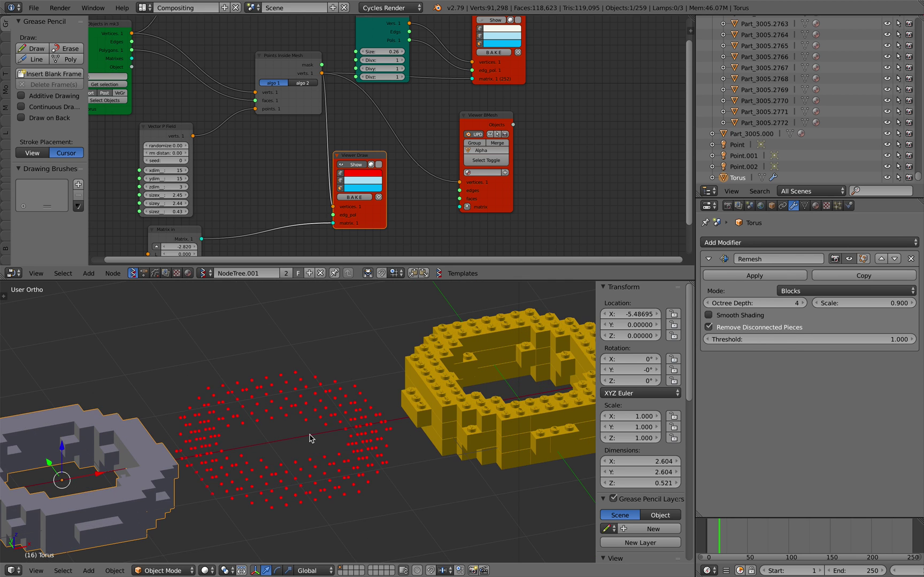
Step: Examine the yellow brick torus from several angles and the Sverchok link from Points Inside Mesh to the Viewer BMesh node
{"action": "scroll", "coordinate": [395, 187], "scroll_direction": "up", "scroll_amount": 1}
{"action": "middle_click_drag", "start_coordinate": [396, 187], "coordinate": [321, 215]}
{"action": "middle_click_drag", "start_coordinate": [511, 371], "coordinate": [289, 408], "text": "shift"}
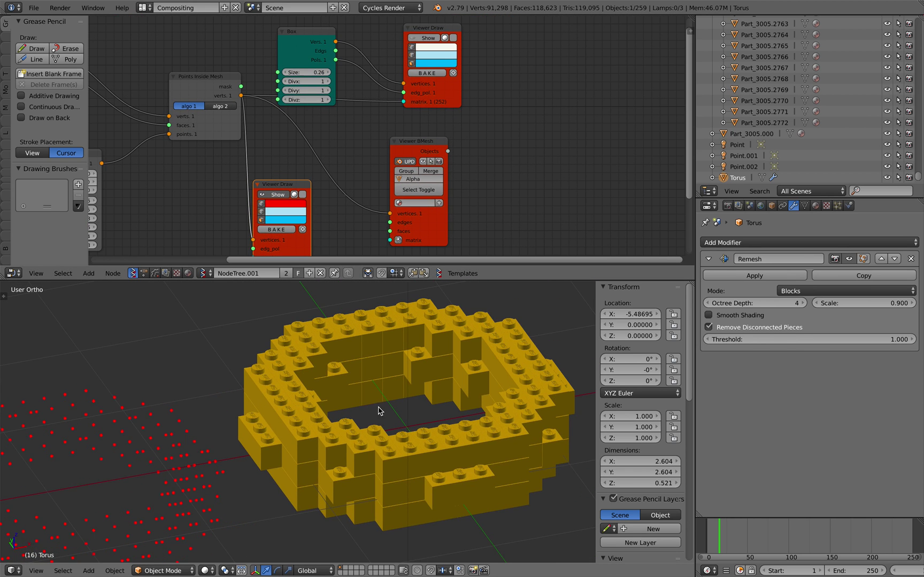
{"action": "scroll", "coordinate": [379, 409], "scroll_direction": "up", "scroll_amount": 3}
{"action": "middle_click_drag", "start_coordinate": [378, 408], "coordinate": [227, 371], "text": "shift"}
{"action": "scroll", "coordinate": [355, 389], "scroll_direction": "down", "scroll_amount": 2}
{"action": "middle_click_drag", "start_coordinate": [354, 390], "coordinate": [364, 190]}
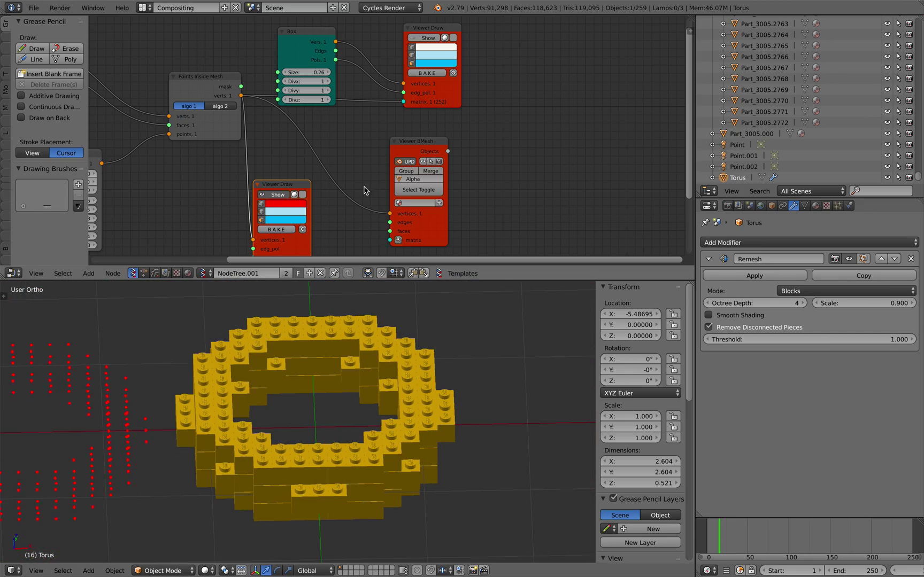
{"action": "middle_click_drag", "start_coordinate": [243, 369], "coordinate": [218, 367]}
{"action": "scroll", "coordinate": [228, 87], "scroll_direction": "up", "scroll_amount": 2}
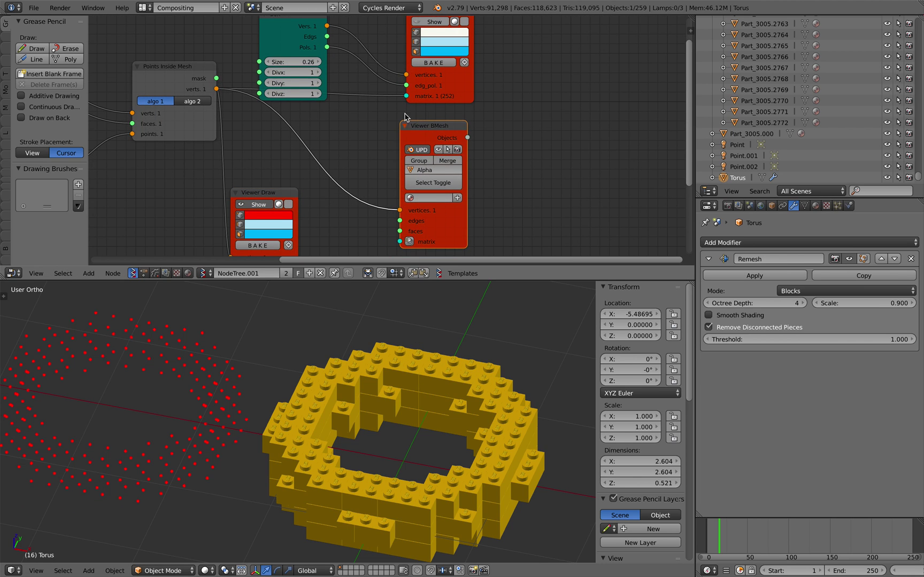
{"action": "middle_click_drag", "start_coordinate": [405, 117], "coordinate": [463, 146]}
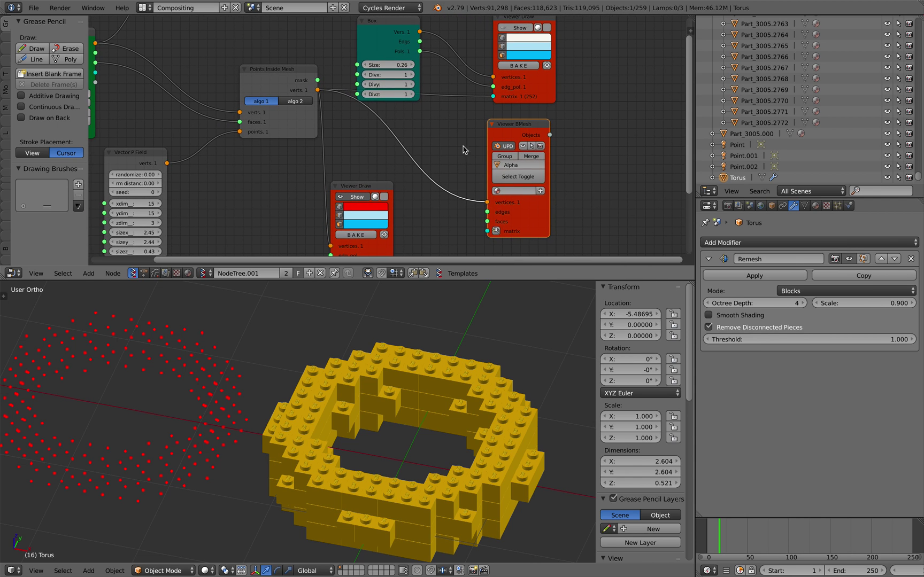
Step: Switch the node editor to the Animation Nodes tree and reposition its Combine Vector and Object Mesh Data nodes for clarity
{"action": "left_click", "coordinate": [146, 273]}
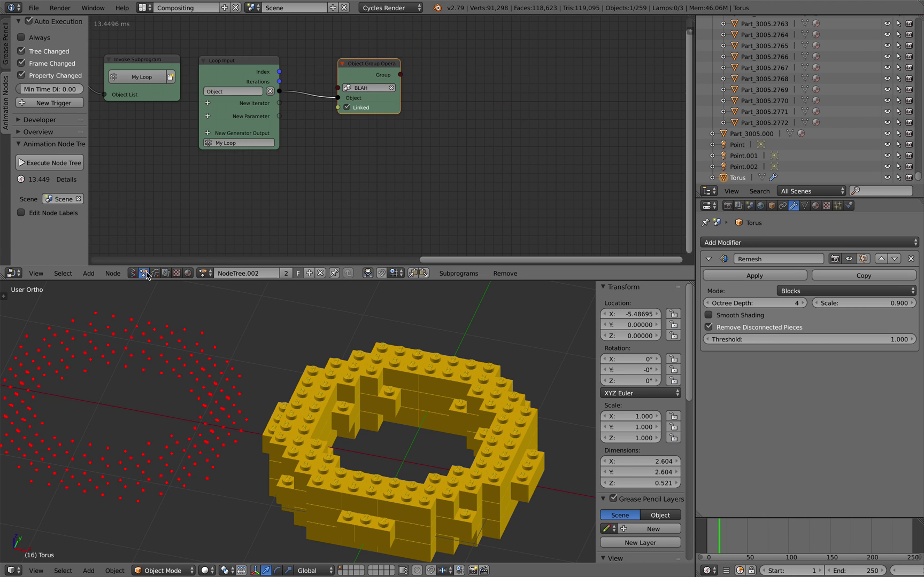
{"action": "scroll", "coordinate": [236, 179], "scroll_direction": "down", "scroll_amount": 2}
{"action": "middle_click_drag", "start_coordinate": [235, 179], "coordinate": [511, 199]}
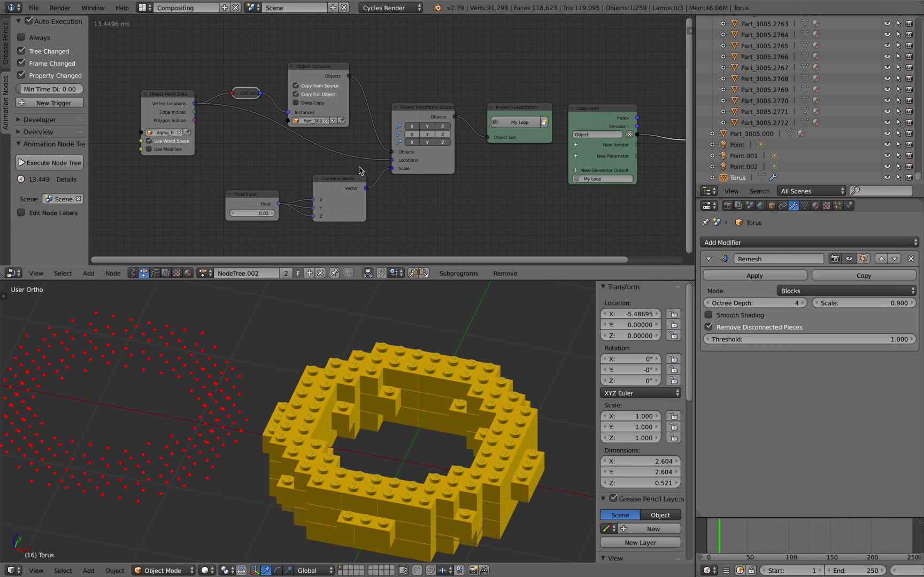
{"action": "middle_click_drag", "start_coordinate": [365, 131], "coordinate": [363, 129]}
{"action": "left_click", "coordinate": [337, 180]}
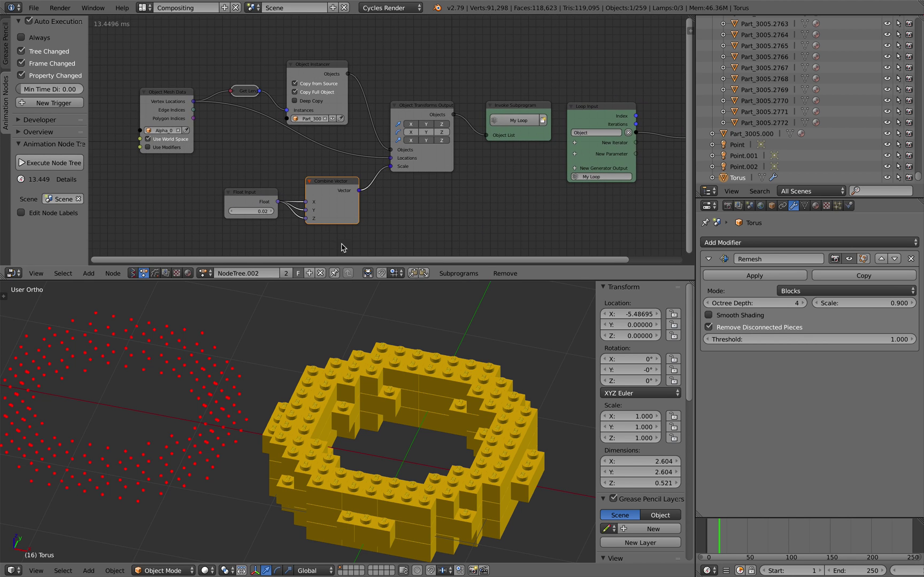
{"action": "scroll", "coordinate": [272, 105], "scroll_direction": "up", "scroll_amount": 2}
{"action": "left_click_drag", "start_coordinate": [267, 102], "coordinate": [246, 100]}
{"action": "middle_click_drag", "start_coordinate": [230, 89], "coordinate": [211, 98]}
{"action": "left_click_drag", "start_coordinate": [214, 90], "coordinate": [198, 92]}
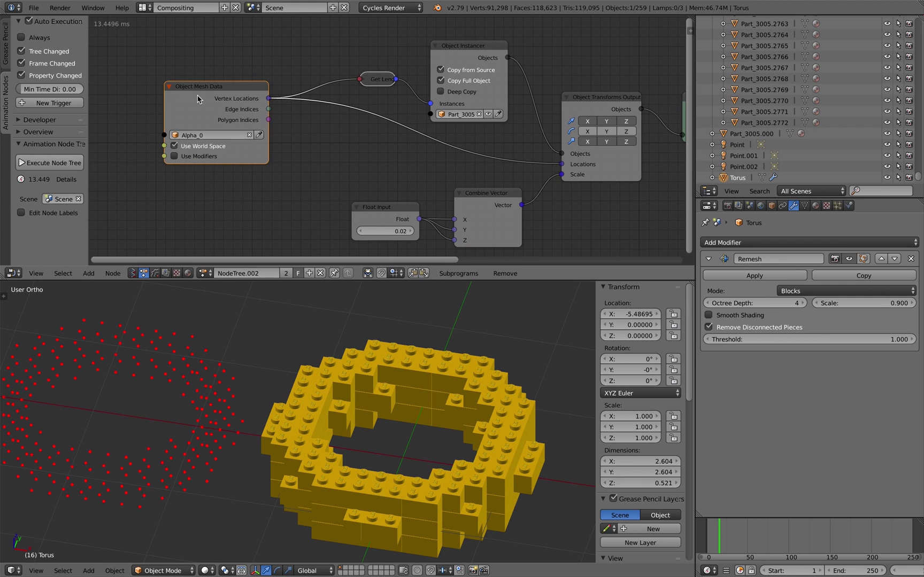
Step: Vary the brick scale with the Float Input node, trying 0.00 and 0.05 and ending at 0.02
{"action": "middle_click_drag", "start_coordinate": [267, 111], "coordinate": [233, 117]}
{"action": "scroll", "coordinate": [272, 124], "scroll_direction": "down", "scroll_amount": 1}
{"action": "middle_click_drag", "start_coordinate": [309, 114], "coordinate": [241, 97]}
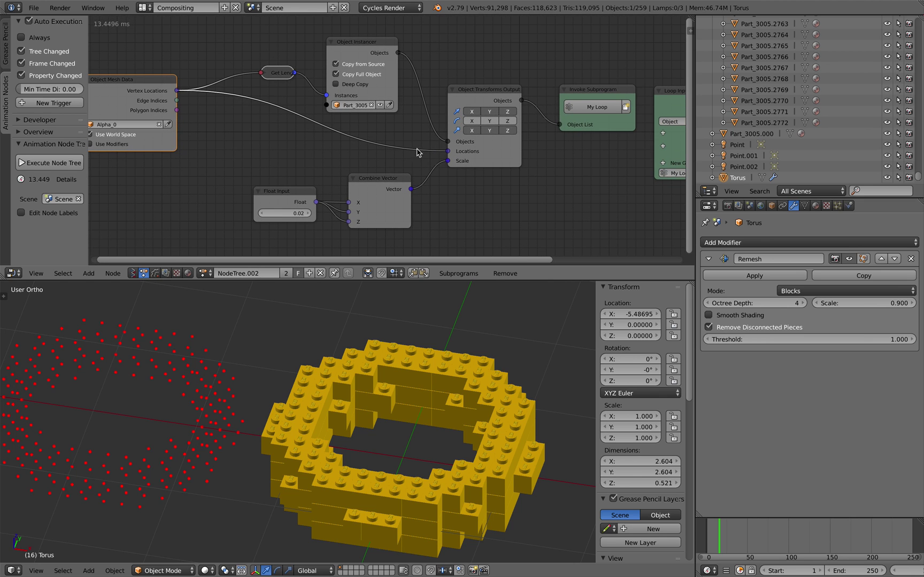
{"action": "middle_click_drag", "start_coordinate": [311, 217], "coordinate": [308, 206]}
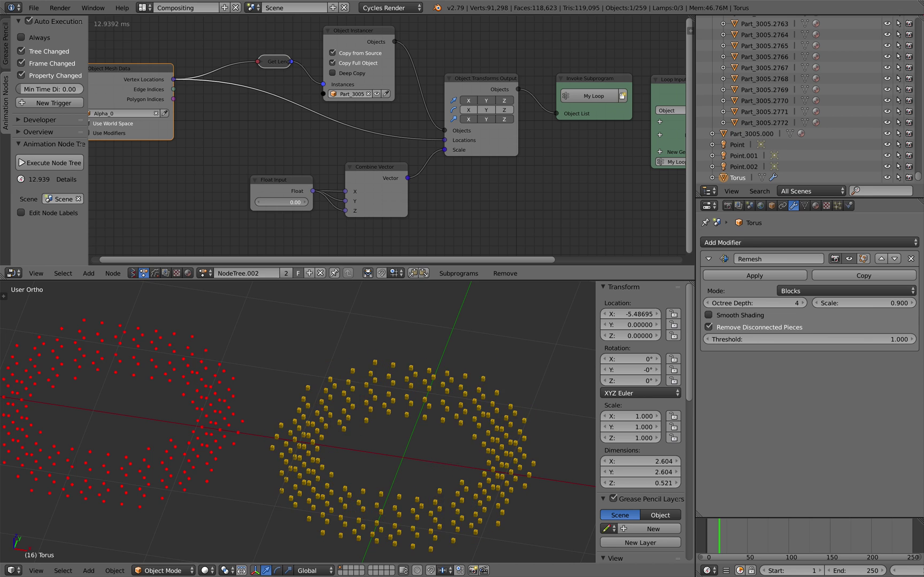
{"action": "middle_click_drag", "start_coordinate": [414, 396], "coordinate": [394, 378]}
{"action": "mouse_move", "coordinate": [295, 203]}
{"action": "left_mouse_down"}
{"action": "mouse_move", "coordinate": [321, 202]}
{"action": "mouse_move", "coordinate": [278, 202]}
{"action": "mouse_move", "coordinate": [316, 202]}
{"action": "mouse_move", "coordinate": [294, 202]}
{"action": "left_mouse_up"}
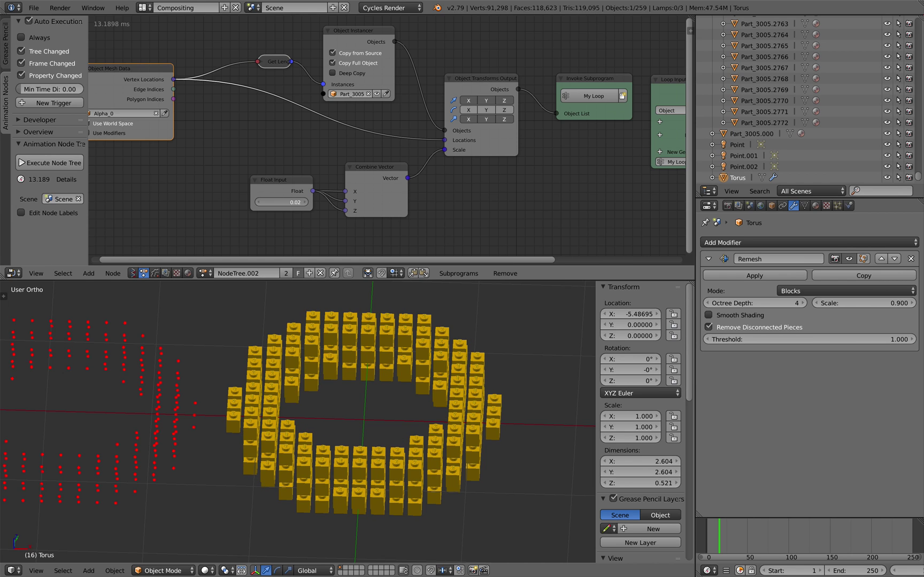
{"action": "left_click", "coordinate": [303, 206]}
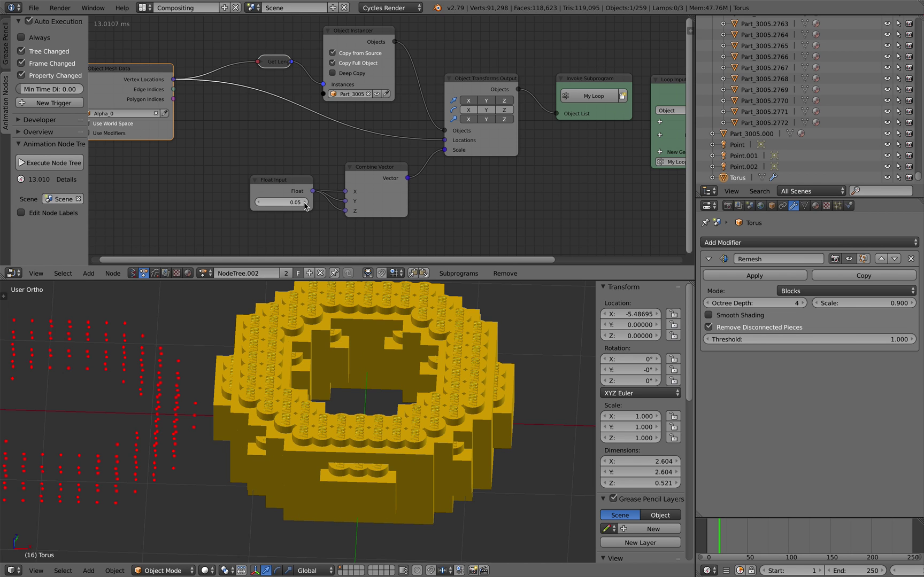
{"action": "left_click_drag", "start_coordinate": [303, 202], "coordinate": [287, 203]}
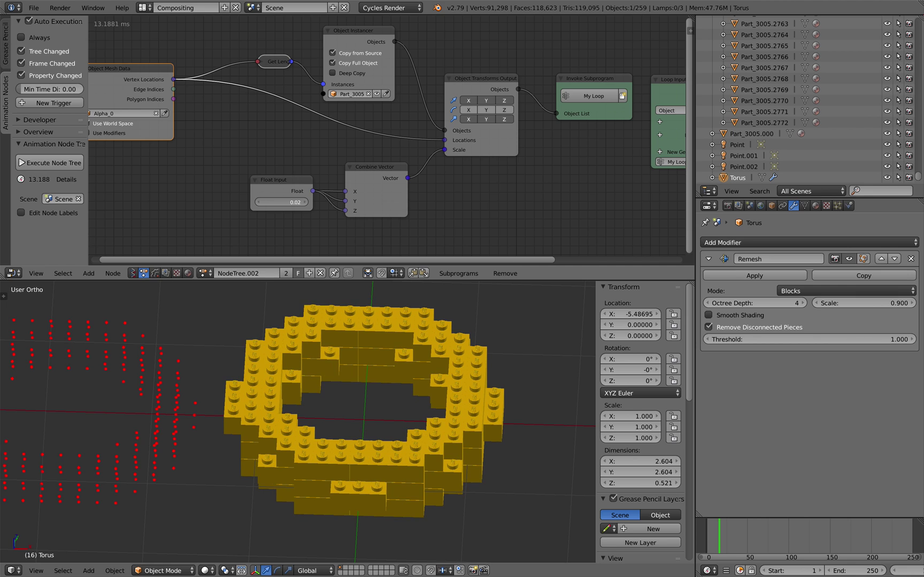
Step: Reposition the Object Group Operation and Loop Input nodes and inspect the BLAH group they feed
{"action": "middle_click_drag", "start_coordinate": [540, 141], "coordinate": [299, 149]}
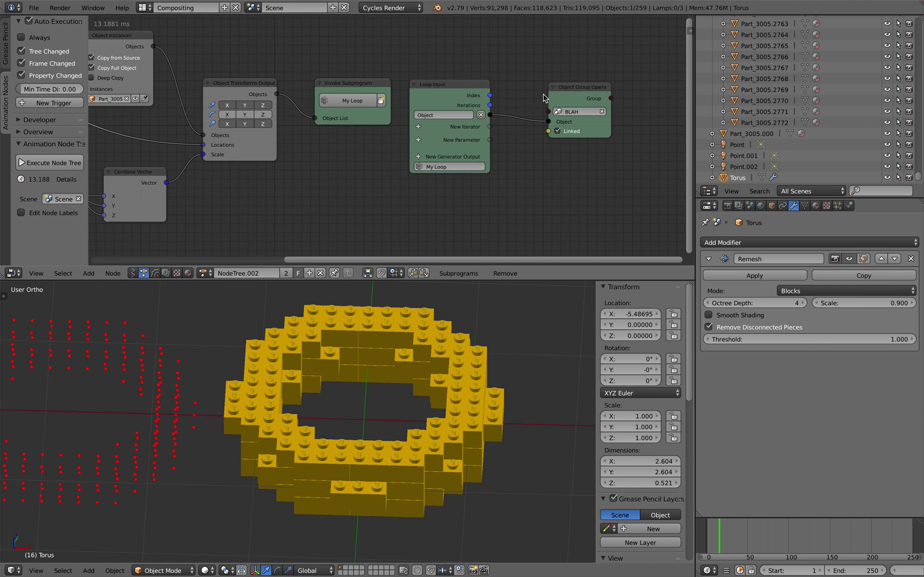
{"action": "left_click_drag", "start_coordinate": [566, 97], "coordinate": [595, 96]}
{"action": "left_click_drag", "start_coordinate": [446, 103], "coordinate": [474, 91]}
{"action": "middle_click_drag", "start_coordinate": [474, 91], "coordinate": [321, 141]}
{"action": "scroll", "coordinate": [315, 147], "scroll_direction": "up", "scroll_amount": 4}
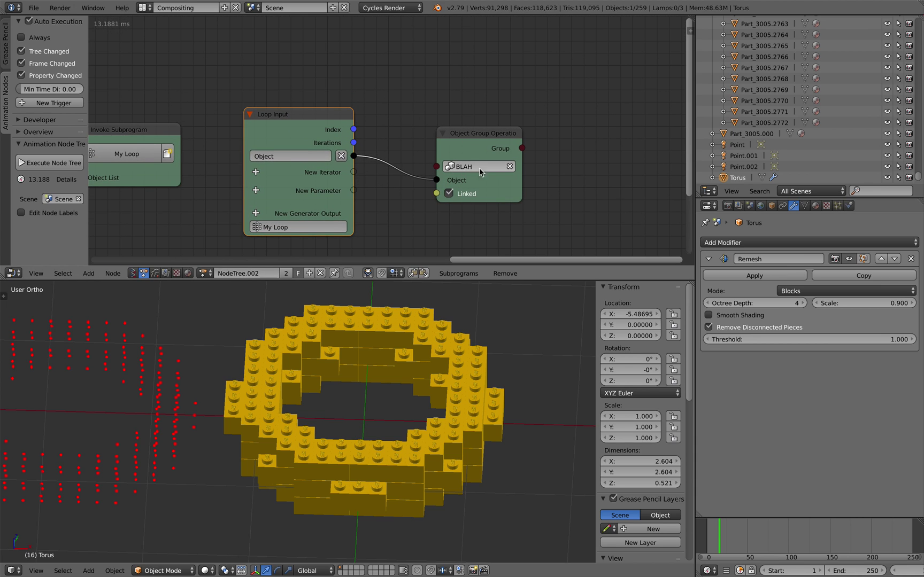
{"action": "scroll", "coordinate": [472, 168], "scroll_direction": "up", "scroll_amount": 3}
{"action": "middle_click_drag", "start_coordinate": [477, 177], "coordinate": [443, 153]}
Step: Move the Object Group Operation, Loop Input and Invoke Subprogram nodes further along, away from Object Transforms Output
{"action": "scroll", "coordinate": [471, 164], "scroll_direction": "down", "scroll_amount": 4}
{"action": "left_click_drag", "start_coordinate": [485, 117], "coordinate": [562, 109]}
{"action": "left_click_drag", "start_coordinate": [346, 106], "coordinate": [469, 95]}
{"action": "scroll", "coordinate": [406, 110], "scroll_direction": "down", "scroll_amount": 3}
{"action": "middle_click_drag", "start_coordinate": [367, 119], "coordinate": [536, 112]}
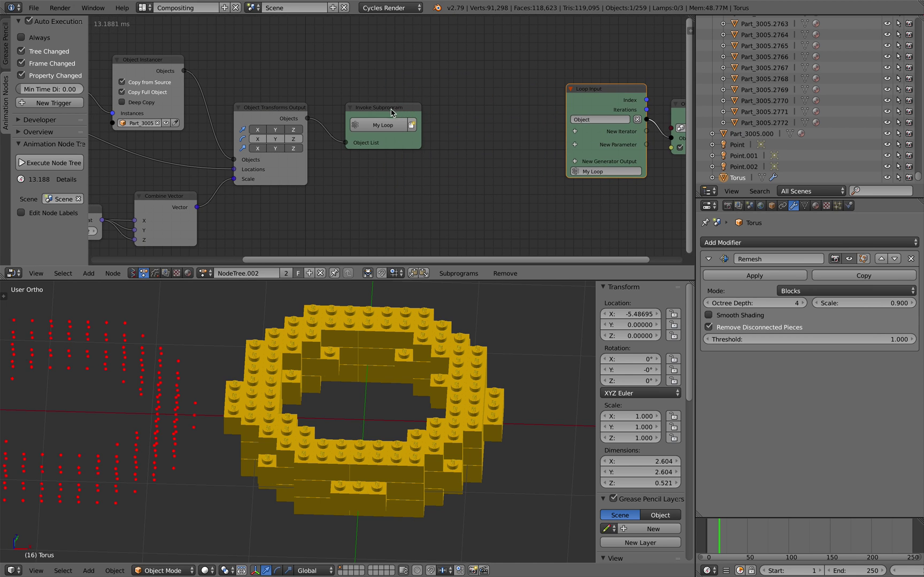
{"action": "left_click_drag", "start_coordinate": [391, 110], "coordinate": [434, 94]}
{"action": "middle_click_drag", "start_coordinate": [409, 102], "coordinate": [556, 86]}
{"action": "mouse_move", "coordinate": [464, 321]}
{"action": "middle_mouse_down"}
{"action": "mouse_move", "coordinate": [454, 337]}
{"action": "mouse_move", "coordinate": [452, 324]}
{"action": "middle_mouse_up"}
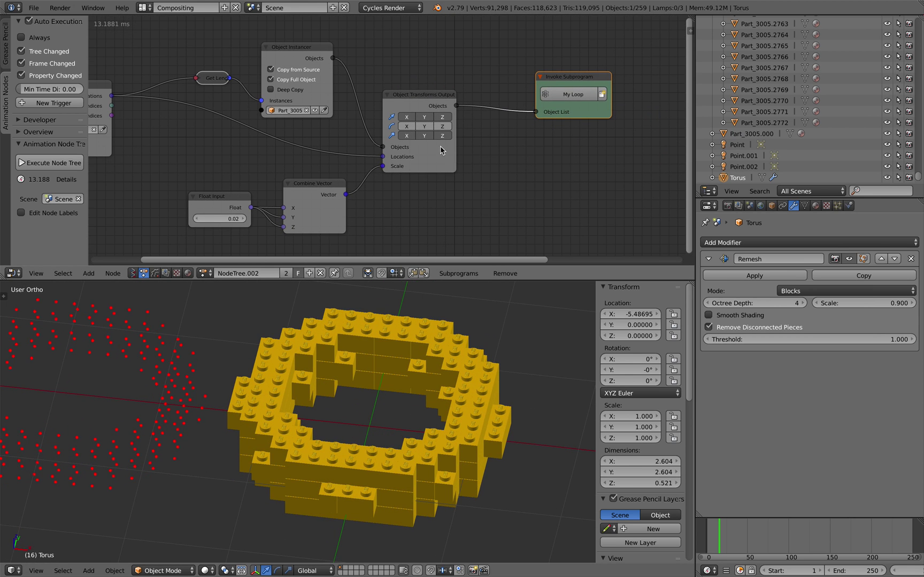
Step: Raise the Object Instancer node and shift Invoke Subprogram and Object Transforms Output toward Loop Input, leaving a gap in the tree
{"action": "middle_click_drag", "start_coordinate": [437, 111], "coordinate": [464, 117]}
{"action": "left_click_drag", "start_coordinate": [451, 106], "coordinate": [464, 54]}
{"action": "scroll", "coordinate": [503, 120], "scroll_direction": "left", "scroll_amount": 6, "text": "ctrl"}
{"action": "middle_click_drag", "start_coordinate": [513, 143], "coordinate": [273, 155]}
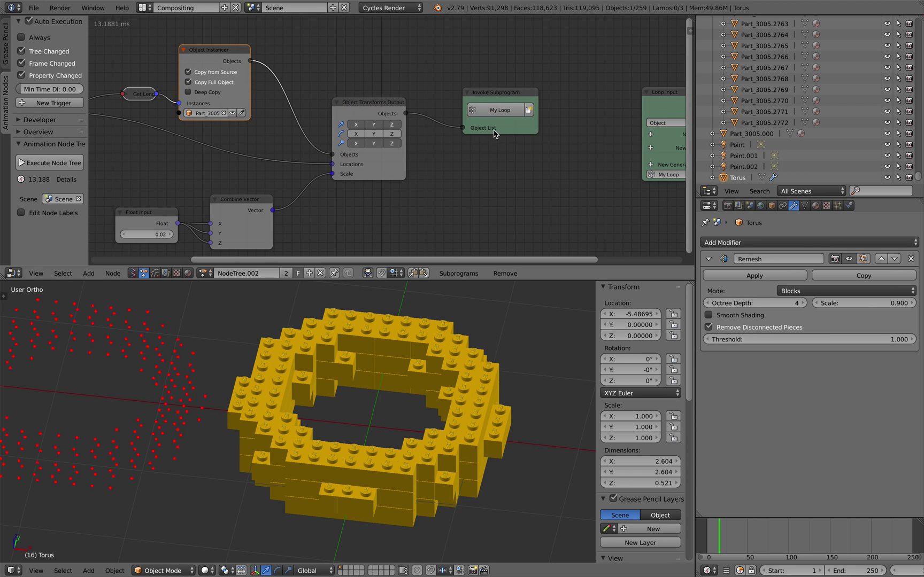
{"action": "left_click_drag", "start_coordinate": [493, 130], "coordinate": [587, 147]}
{"action": "left_click_drag", "start_coordinate": [368, 110], "coordinate": [496, 99]}
{"action": "mouse_move", "coordinate": [456, 201]}
{"action": "middle_mouse_down"}
{"action": "mouse_move", "coordinate": [472, 187]}
{"action": "mouse_move", "coordinate": [451, 183]}
{"action": "middle_mouse_up"}
{"action": "scroll", "coordinate": [428, 192], "scroll_direction": "down", "scroll_amount": 3}
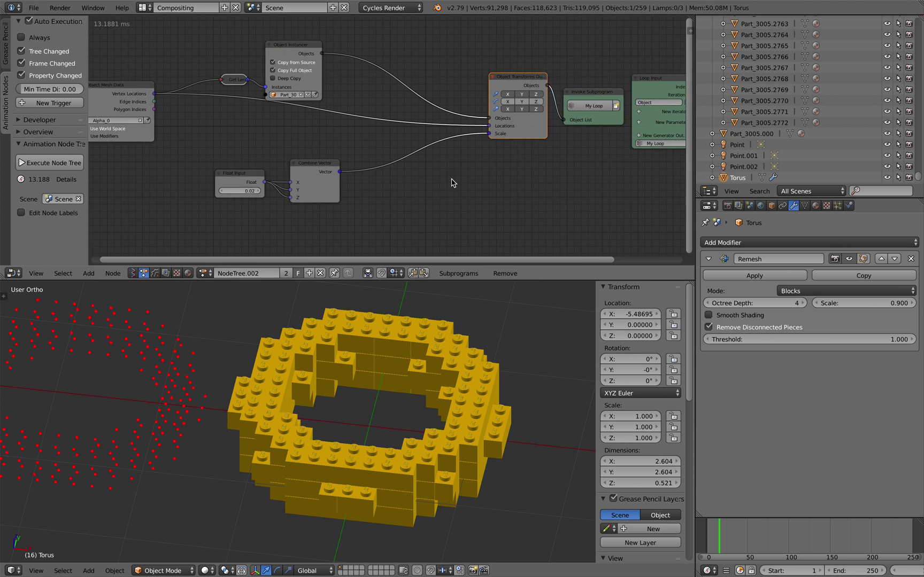
Step: Insert an Offset Vector node into the link between Object Mesh Data's Vertex Locations and Object Transforms Output's Locations
{"action": "key", "text": "space"}
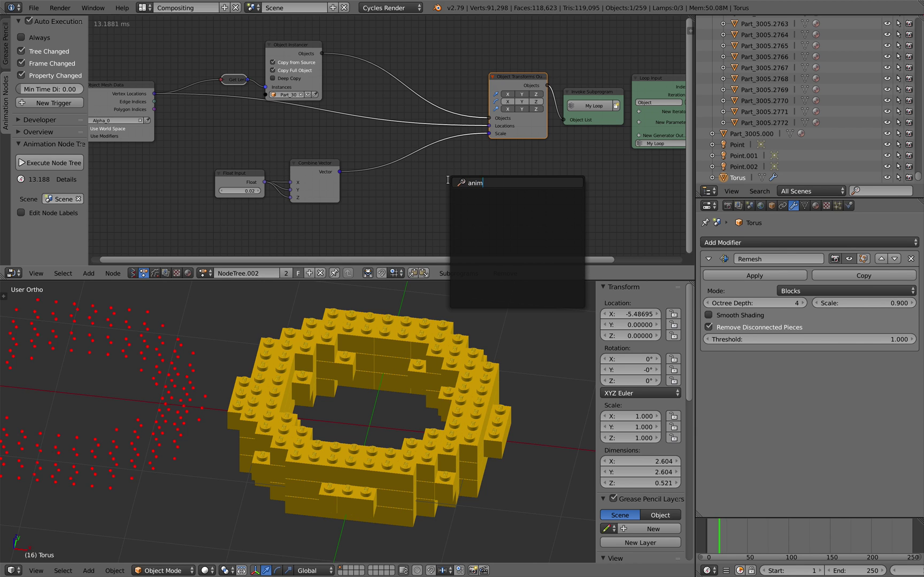
{"action": "key", "text": "Escape"}
{"action": "key", "text": "shift+a"}
{"action": "left_click", "coordinate": [436, 186]}
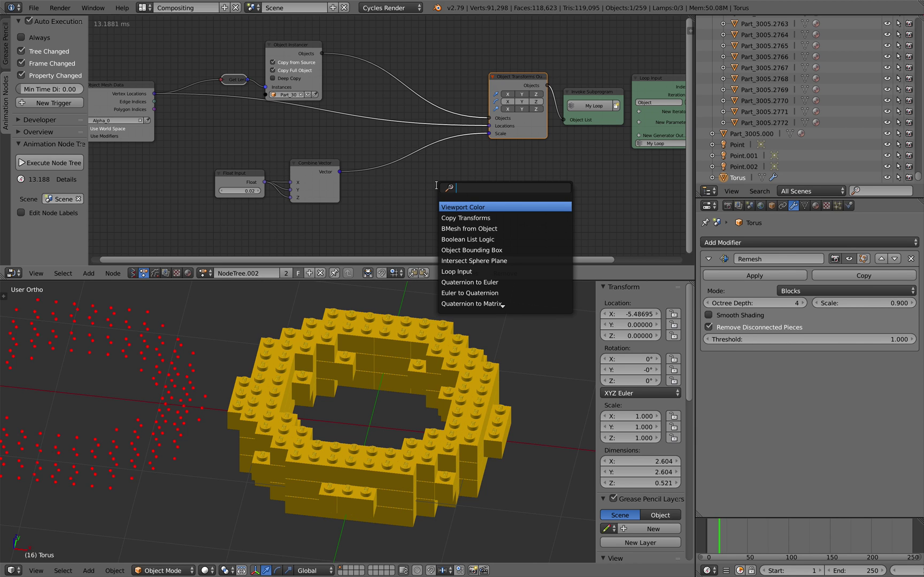
{"action": "type", "text": "offset"}
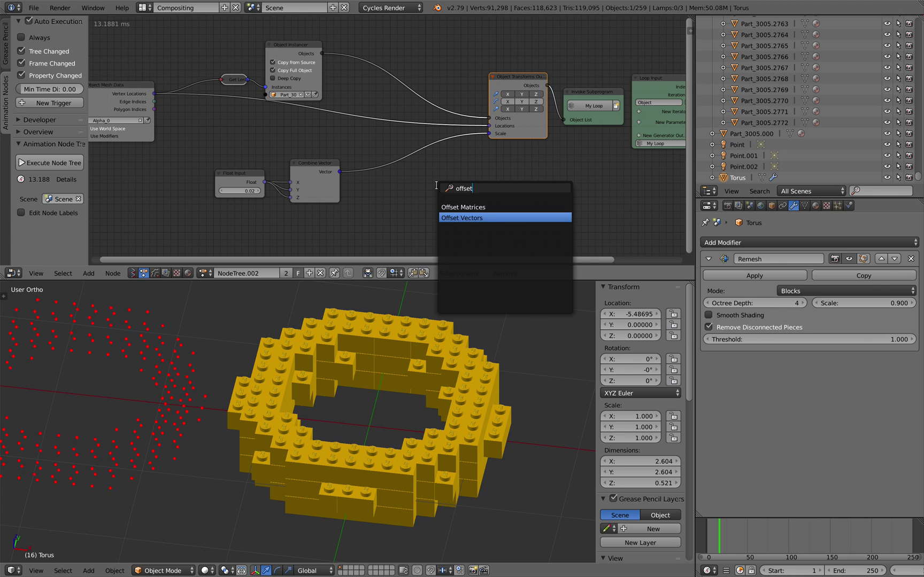
{"action": "key", "text": "Return"}
{"action": "left_click", "coordinate": [366, 101]}
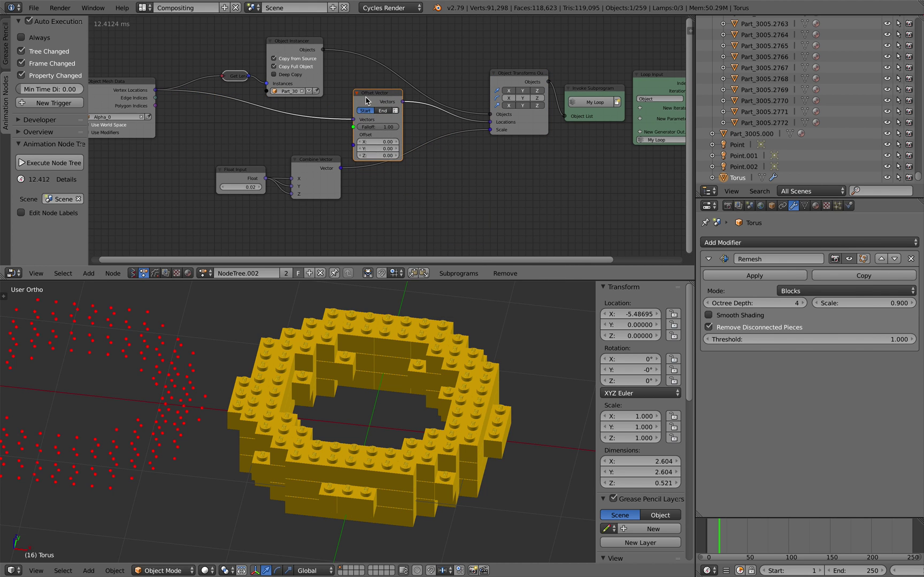
{"action": "left_click_drag", "start_coordinate": [365, 97], "coordinate": [357, 87]}
{"action": "middle_click_drag", "start_coordinate": [362, 97], "coordinate": [466, 108]}
{"action": "scroll", "coordinate": [389, 114], "scroll_direction": "up", "scroll_amount": 1}
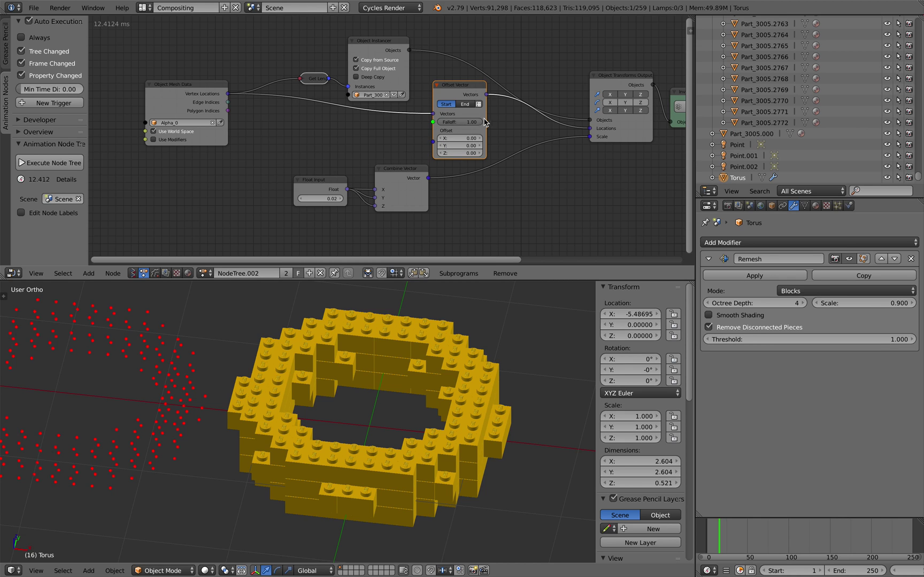
Step: Try a Delay Falloff node as the Offset Vector node's falloff source and delete it
{"action": "key", "text": "ctrl+a"}
{"action": "type", "text": "fal"}
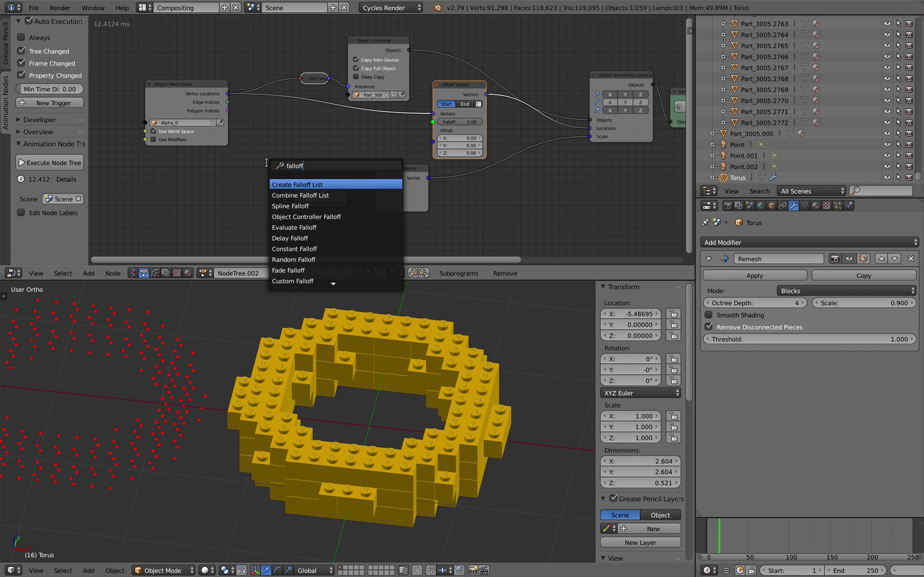
{"action": "key", "text": "Down"}
{"action": "key", "text": "Down"}
{"action": "key", "text": "Down"}
{"action": "key", "text": "Down"}
{"action": "key", "text": "Down"}
{"action": "key", "text": "Down"}
{"action": "key", "text": "Up"}
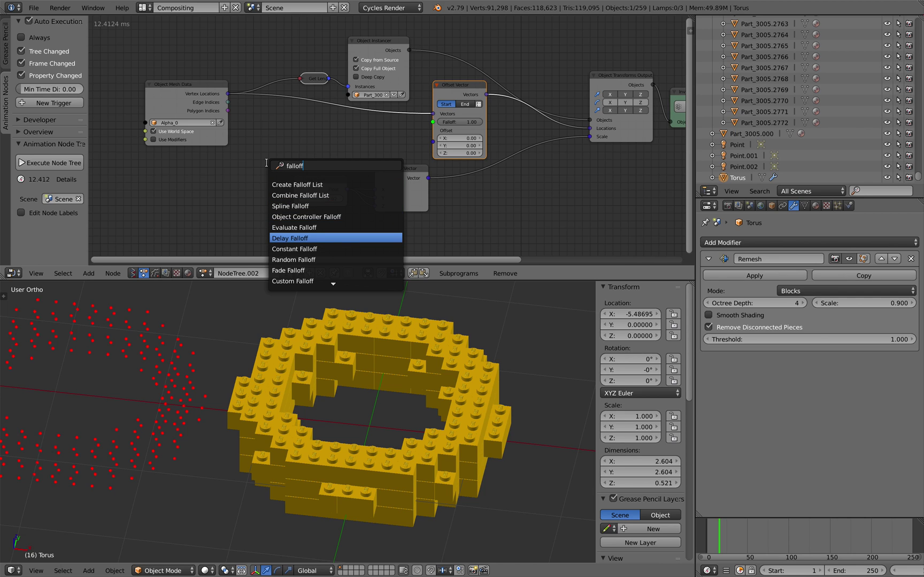
{"action": "key", "text": "Return"}
{"action": "left_click", "coordinate": [211, 164]}
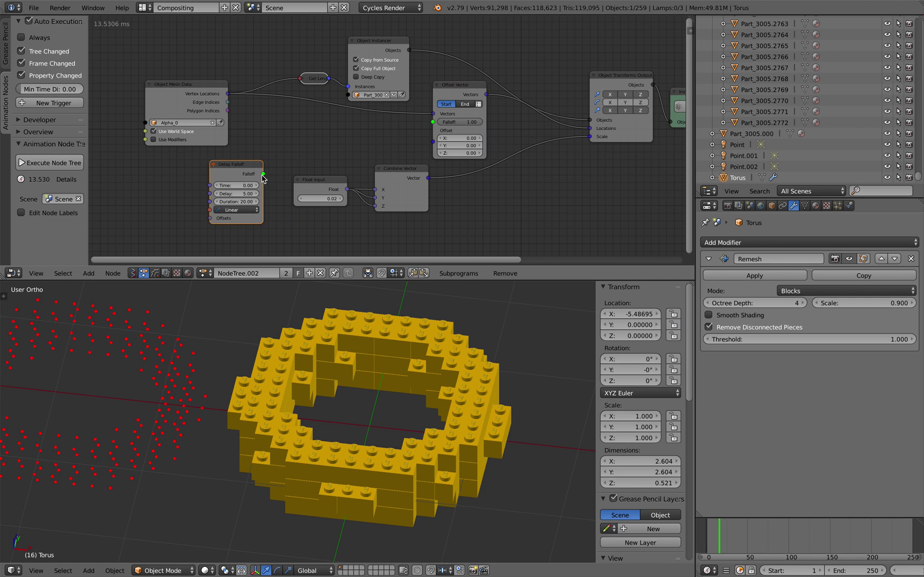
{"action": "left_click_drag", "start_coordinate": [263, 174], "coordinate": [383, 155]}
{"action": "left_click_drag", "start_coordinate": [432, 125], "coordinate": [432, 123]}
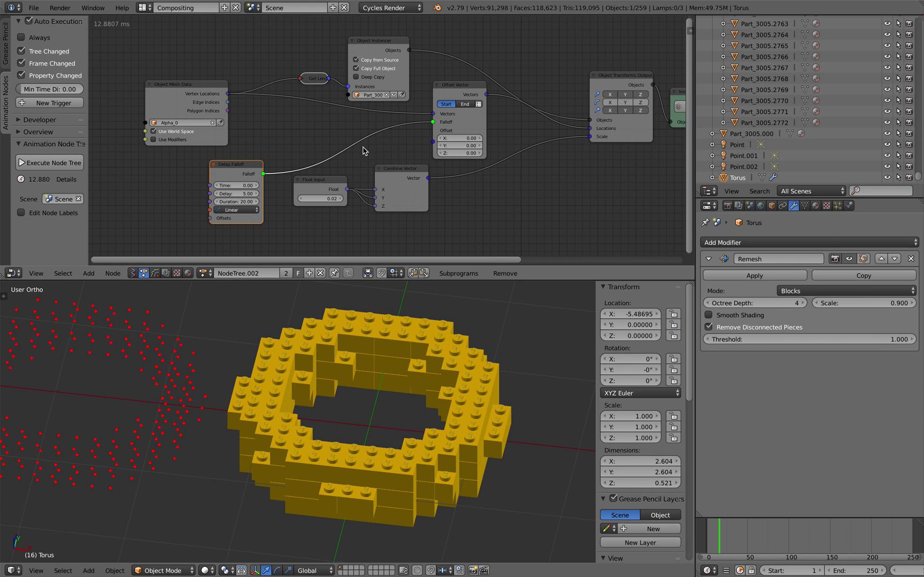
{"action": "key", "text": "x"}
Step: Add a Directional Falloff node below Object Mesh Data and connect its output to the Offset Vector node's Falloff input
{"action": "key", "text": "shift+a"}
{"action": "left_click", "coordinate": [238, 170]}
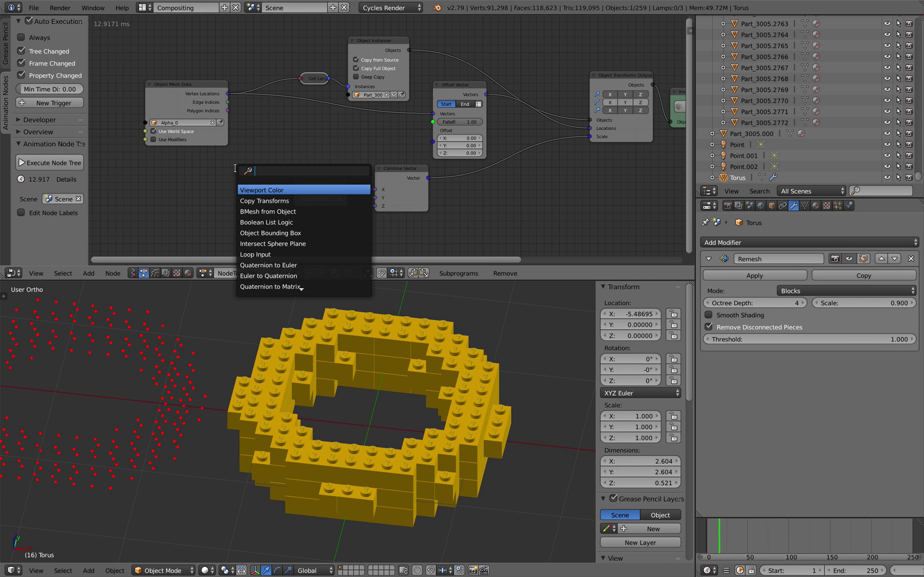
{"action": "type", "text": "diref"}
{"action": "key", "text": "BackSpace"}
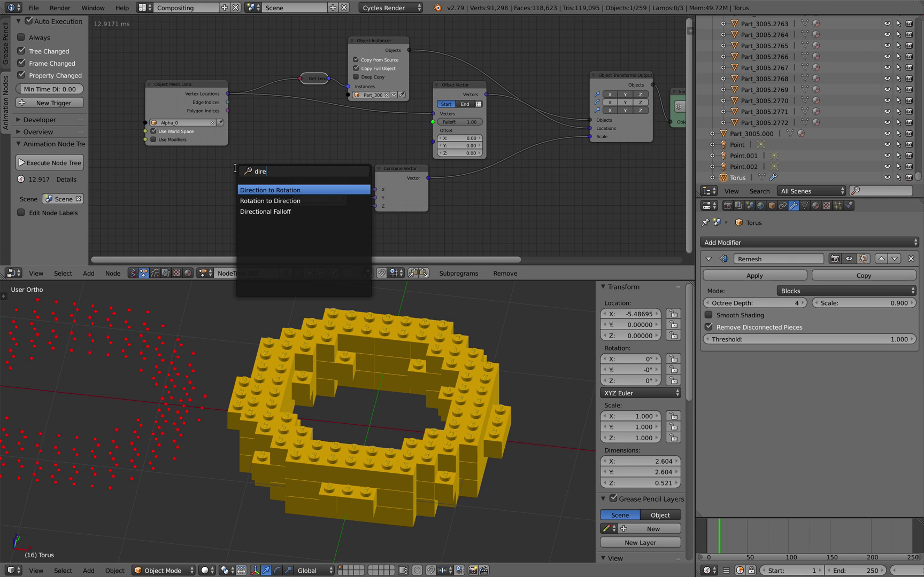
{"action": "key", "text": "Down"}
{"action": "key", "text": "Down"}
{"action": "key", "text": "Return"}
{"action": "left_click", "coordinate": [211, 155]}
{"action": "left_click_drag", "start_coordinate": [260, 165], "coordinate": [370, 148]}
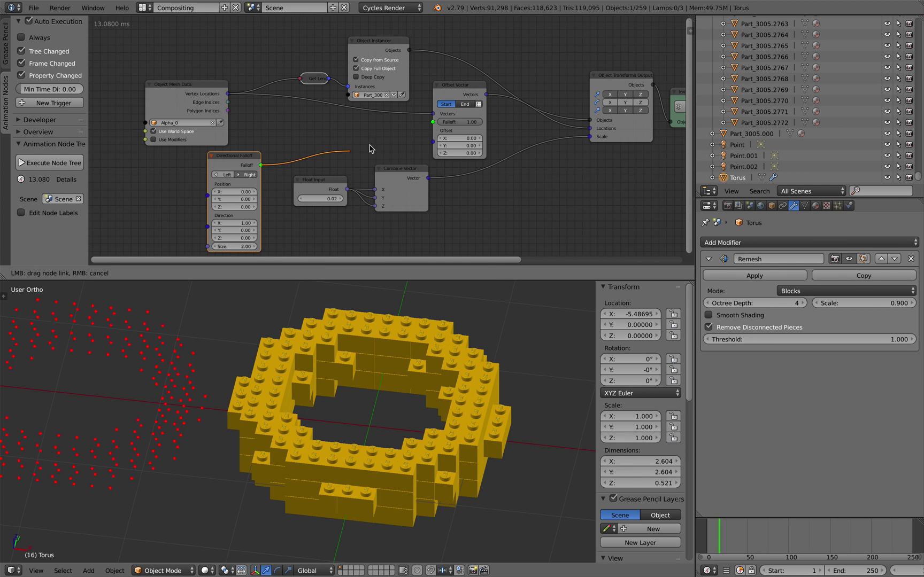
{"action": "left_click_drag", "start_coordinate": [429, 125], "coordinate": [432, 123]}
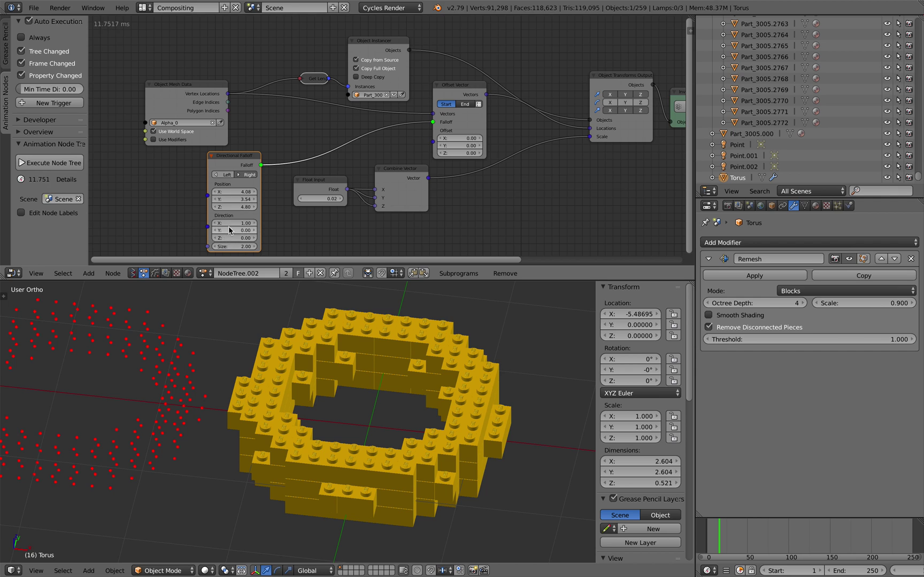
Step: Set the Offset Vector node's Z offset to 0.60, leaving its X and Y offsets at 0.00
{"action": "left_click_drag", "start_coordinate": [461, 139], "coordinate": [493, 153]}
{"action": "type", "text": "0"}
{"action": "key", "text": "Return"}
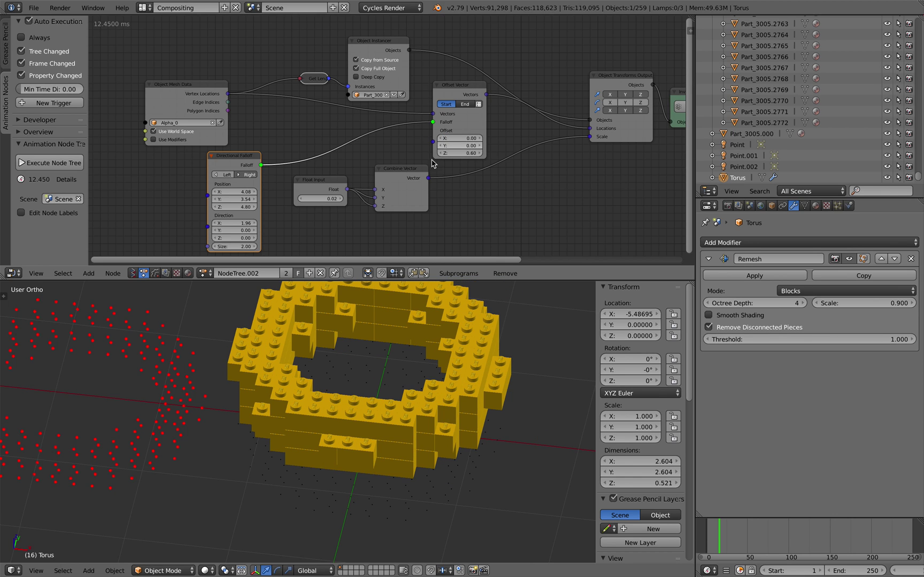
Step: Adjust the Directional Falloff node to position 4.32, 2.46, 2.76 and direction 4.18, 1.44, 1.44
{"action": "scroll", "coordinate": [432, 163], "scroll_direction": "down", "scroll_amount": 1}
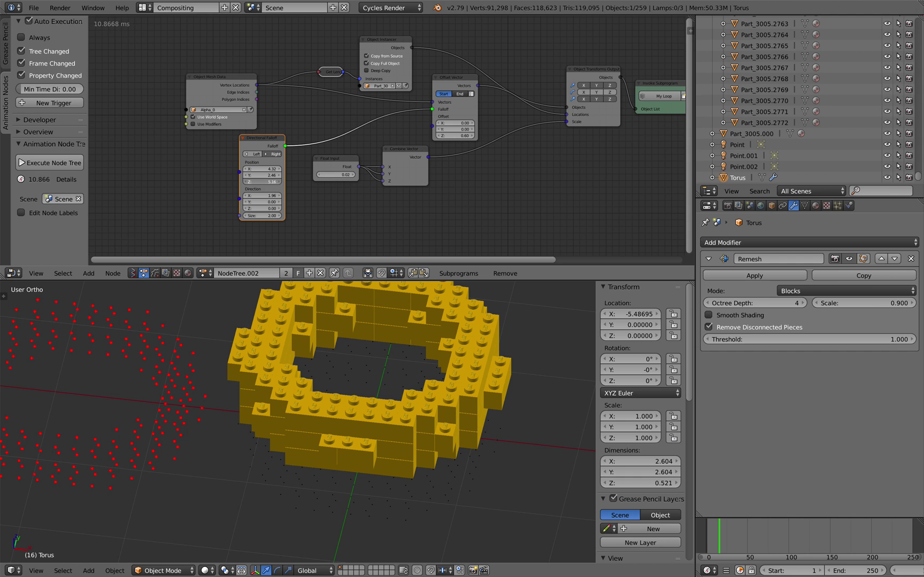
{"action": "left_click_drag", "start_coordinate": [266, 209], "coordinate": [298, 209]}
{"action": "middle_click_drag", "start_coordinate": [304, 177], "coordinate": [299, 197]}
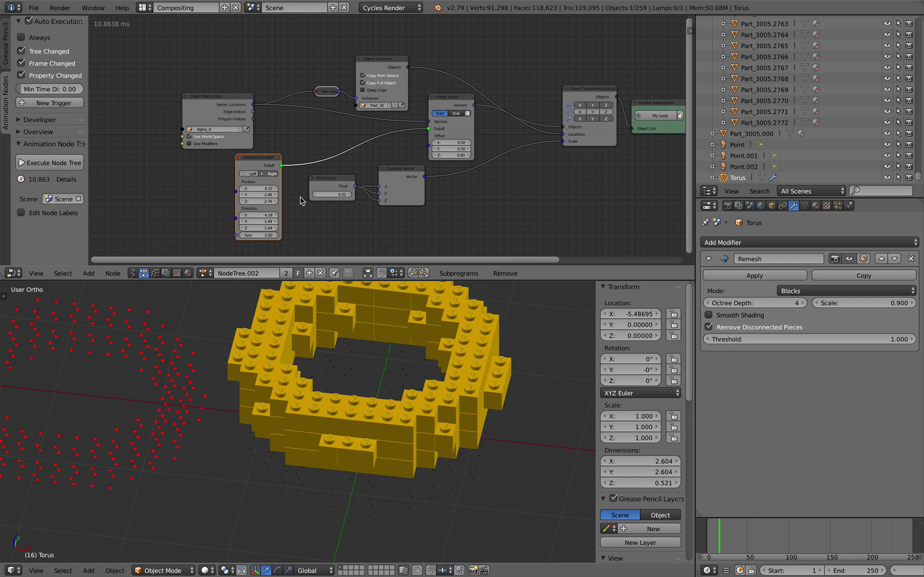
Step: Move the Object Mesh Data node farther from the Offset Vector node and switch the Offset Vector node's mode to End
{"action": "scroll", "coordinate": [341, 145], "scroll_direction": "up", "scroll_amount": 2}
{"action": "left_click_drag", "start_coordinate": [208, 103], "coordinate": [162, 100]}
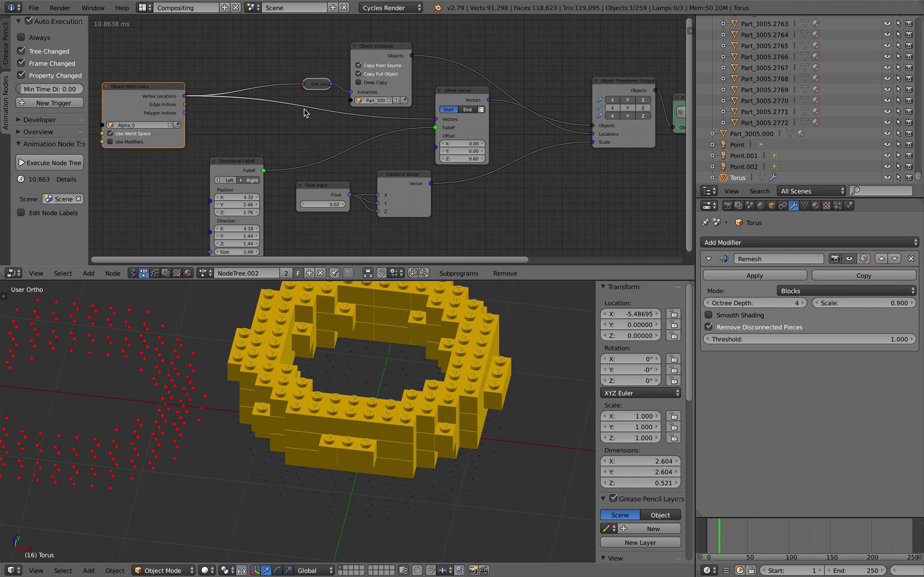
{"action": "left_click", "coordinate": [467, 109]}
{"action": "left_click", "coordinate": [448, 109]}
{"action": "left_click", "coordinate": [467, 110]}
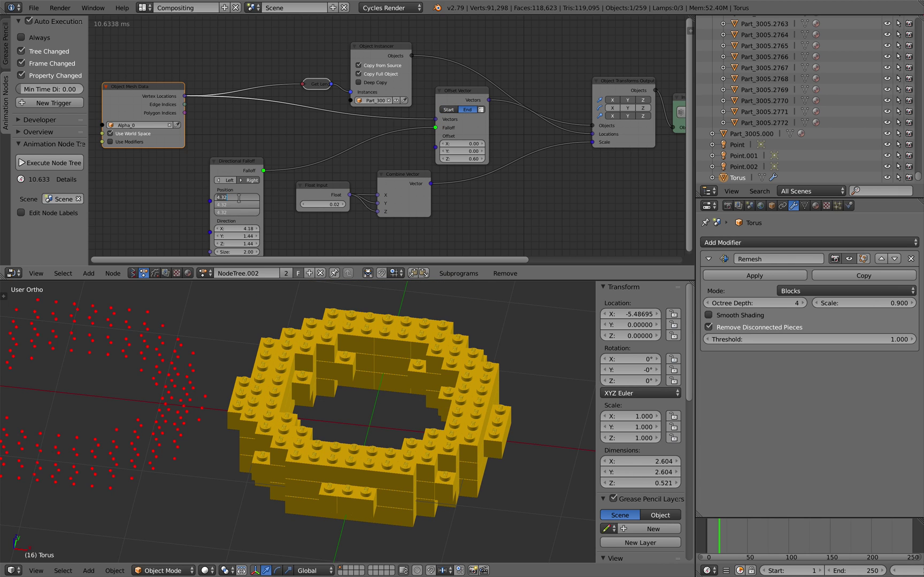
Step: Reset the Directional Falloff node's position to 0.00 on all axes, and shift its X position to -0.24
{"action": "key", "text": "Return"}
{"action": "middle_click_drag", "start_coordinate": [251, 234], "coordinate": [252, 205]}
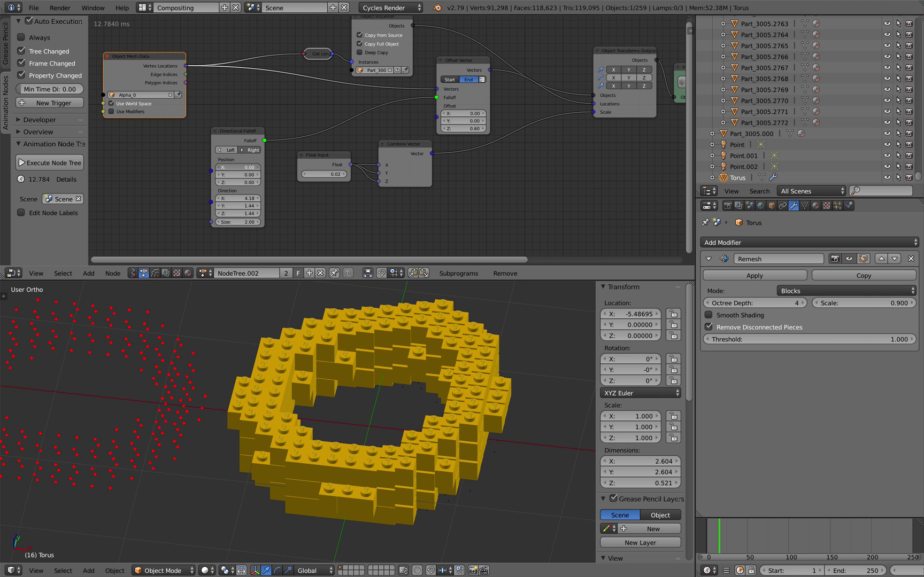
{"action": "mouse_move", "coordinate": [238, 168]}
{"action": "left_mouse_down"}
{"action": "mouse_move", "coordinate": [270, 168]}
{"action": "mouse_move", "coordinate": [174, 167]}
{"action": "mouse_move", "coordinate": [270, 167]}
{"action": "mouse_move", "coordinate": [185, 167]}
{"action": "mouse_move", "coordinate": [256, 167]}
{"action": "mouse_move", "coordinate": [235, 167]}
{"action": "left_mouse_up"}
{"action": "middle_click_drag", "start_coordinate": [461, 165], "coordinate": [453, 165]}
Step: Raise the Offset Vector node's Z offset to 2.25 and inspect the slanted brick torus from a lower angle
{"action": "left_click", "coordinate": [460, 132]}
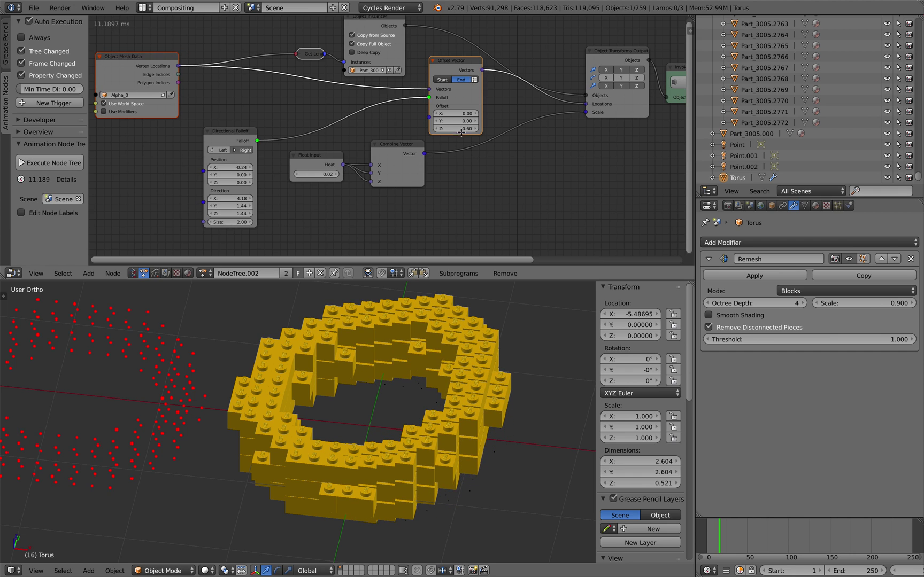
{"action": "left_click_drag", "start_coordinate": [461, 132], "coordinate": [487, 132]}
{"action": "middle_click_drag", "start_coordinate": [470, 396], "coordinate": [407, 355]}
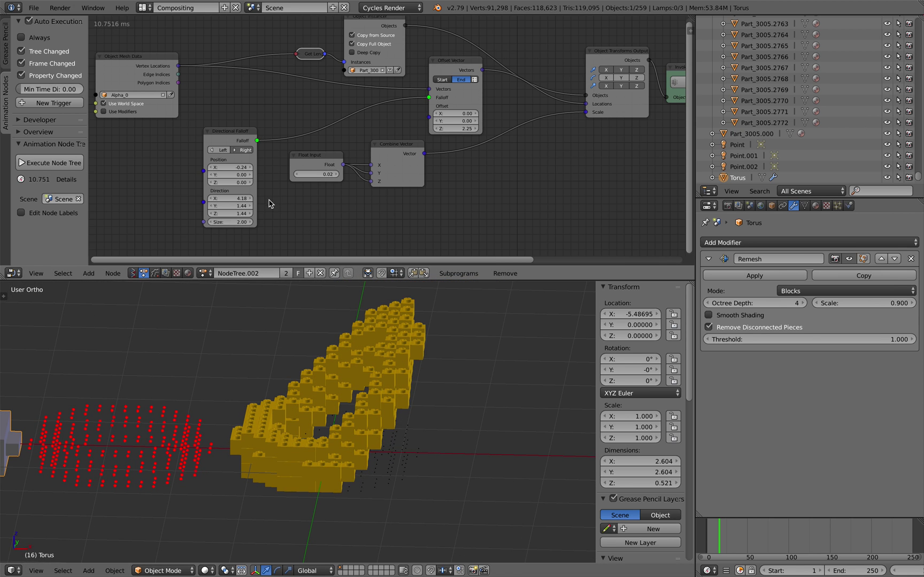
Step: Set the Directional Falloff node's X position to 1.56
{"action": "scroll", "coordinate": [268, 204], "scroll_direction": "up", "scroll_amount": 1}
{"action": "scroll", "coordinate": [297, 365], "scroll_direction": "up", "scroll_amount": 1}
{"action": "middle_click_drag", "start_coordinate": [297, 365], "coordinate": [304, 373]}
{"action": "mouse_move", "coordinate": [226, 170]}
{"action": "left_mouse_down"}
{"action": "mouse_move", "coordinate": [199, 170]}
{"action": "mouse_move", "coordinate": [248, 169]}
{"action": "mouse_move", "coordinate": [206, 170]}
{"action": "mouse_move", "coordinate": [227, 170]}
{"action": "left_mouse_up"}
{"action": "middle_click_drag", "start_coordinate": [247, 354], "coordinate": [288, 342]}
{"action": "left_click_drag", "start_coordinate": [220, 170], "coordinate": [262, 179]}
Step: Add a Random Vector node beside the Directional Falloff node and connect its vectors to the Offset Vector node's offset input
{"action": "middle_click_drag", "start_coordinate": [167, 182], "coordinate": [257, 148]}
{"action": "key", "text": "shift+a"}
{"action": "left_click", "coordinate": [170, 153]}
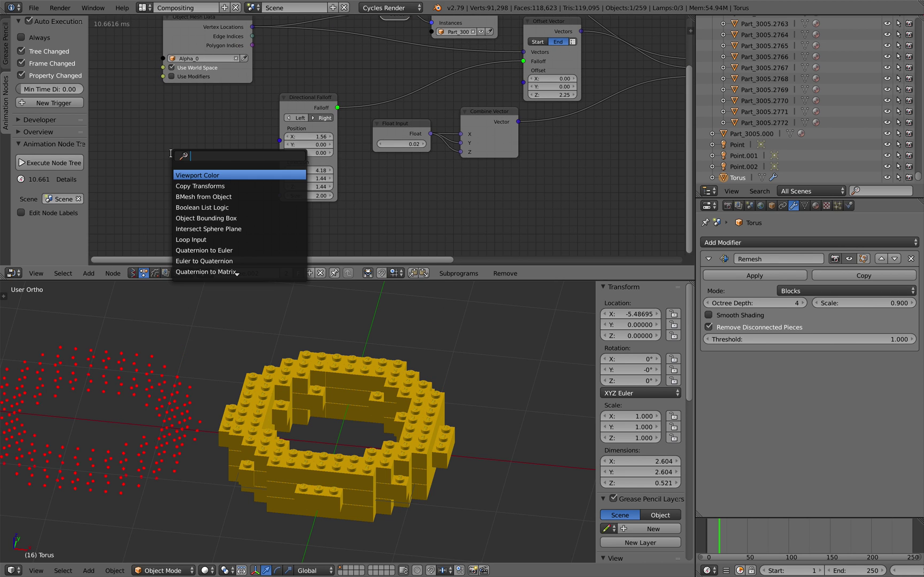
{"action": "type", "text": "random"}
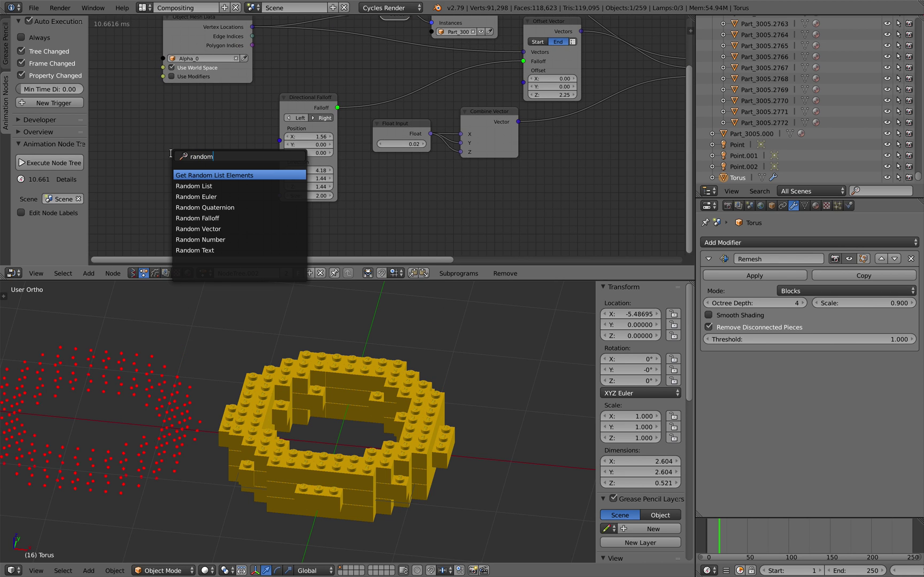
{"action": "type", "text": " v"}
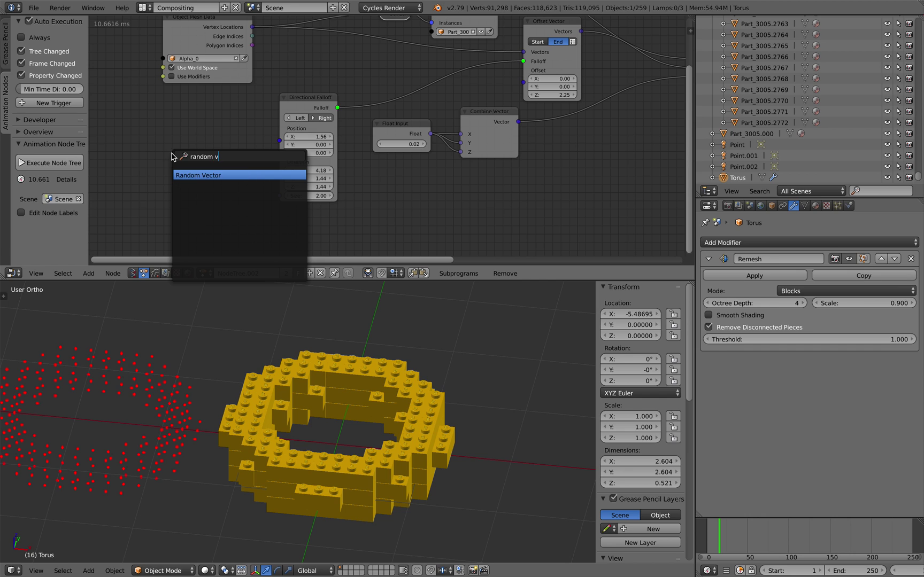
{"action": "key", "text": "Return"}
{"action": "left_click", "coordinate": [182, 160]}
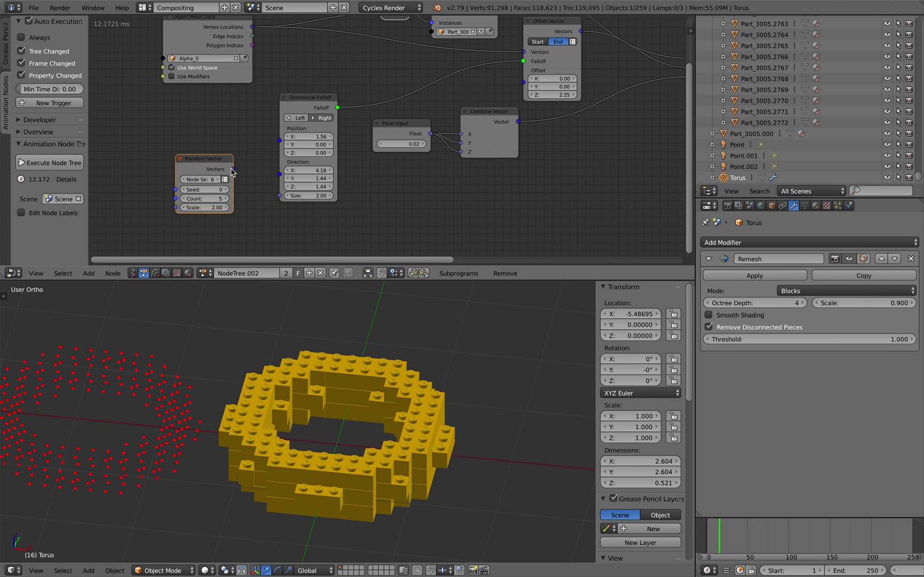
{"action": "left_click_drag", "start_coordinate": [232, 169], "coordinate": [425, 105]}
{"action": "left_click_drag", "start_coordinate": [522, 84], "coordinate": [523, 83]}
Step: Connect the Get Length output to the Random Vector node's Count, and set its seed to 26 and scale to 2.48
{"action": "middle_click_drag", "start_coordinate": [437, 71], "coordinate": [393, 120]}
{"action": "middle_click_drag", "start_coordinate": [303, 145], "coordinate": [282, 159]}
{"action": "scroll", "coordinate": [326, 126], "scroll_direction": "down", "scroll_amount": 2}
{"action": "left_click_drag", "start_coordinate": [383, 73], "coordinate": [302, 186]}
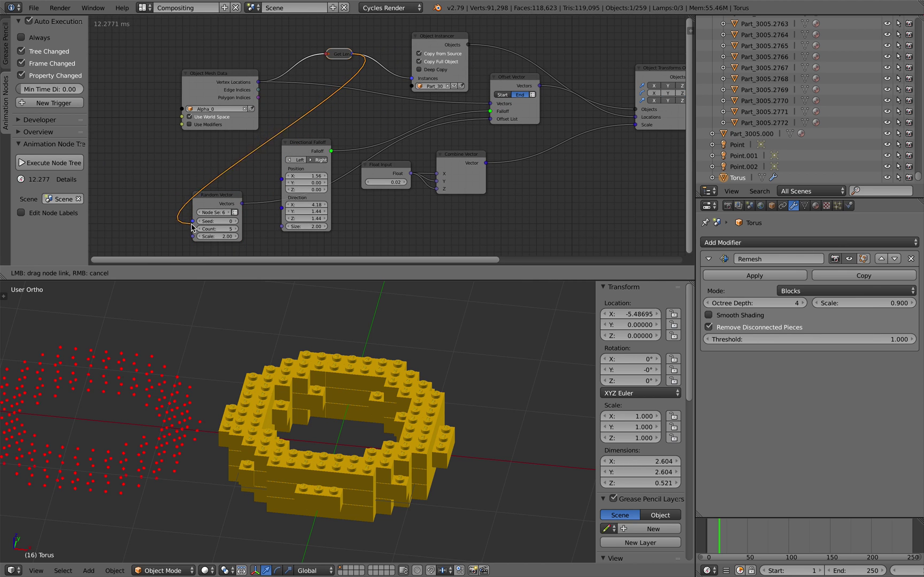
{"action": "left_click_drag", "start_coordinate": [201, 231], "coordinate": [193, 228]}
{"action": "middle_click_drag", "start_coordinate": [194, 229], "coordinate": [206, 207]}
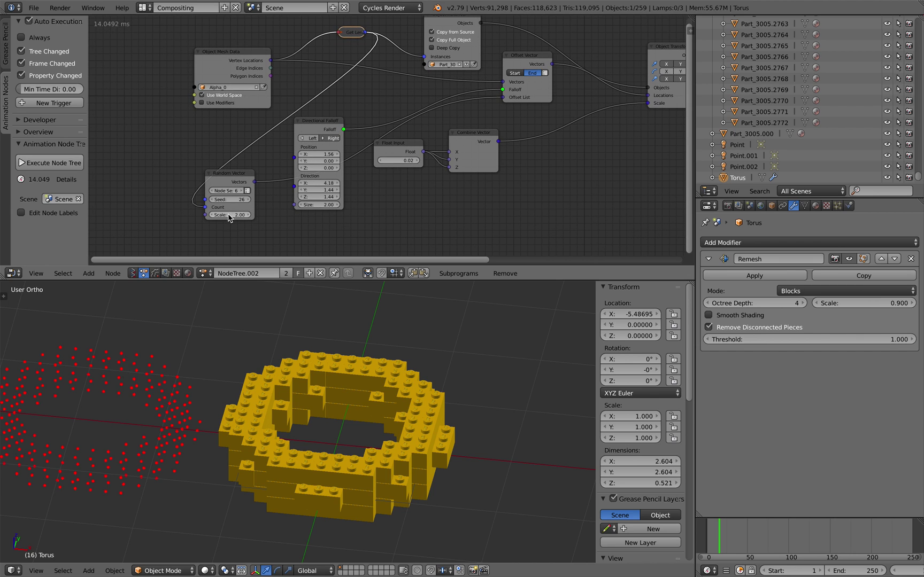
{"action": "left_click_drag", "start_coordinate": [222, 183], "coordinate": [212, 181]}
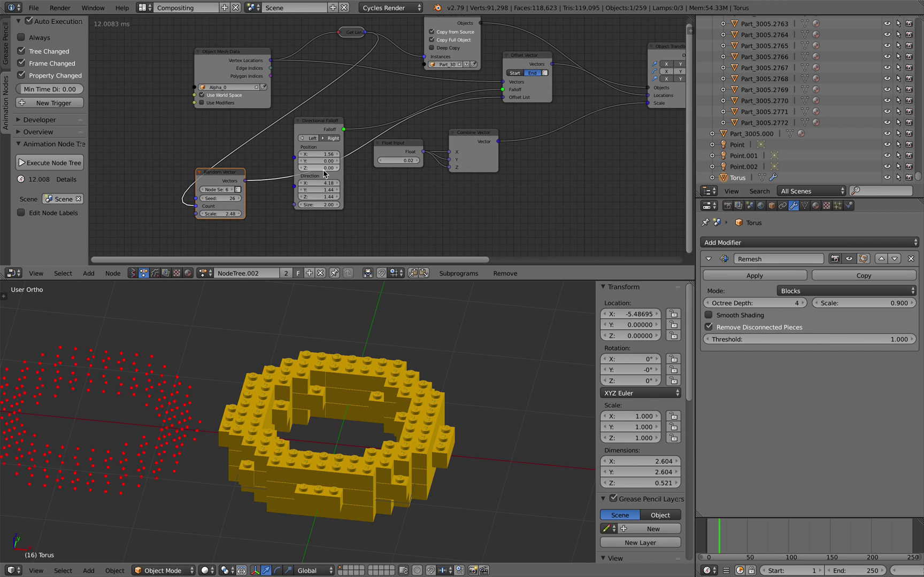
Step: Move the Directional Falloff node below the Float Input node and set its X position to -4.38
{"action": "left_click_drag", "start_coordinate": [321, 130], "coordinate": [315, 201]}
{"action": "middle_click_drag", "start_coordinate": [314, 188], "coordinate": [317, 157]}
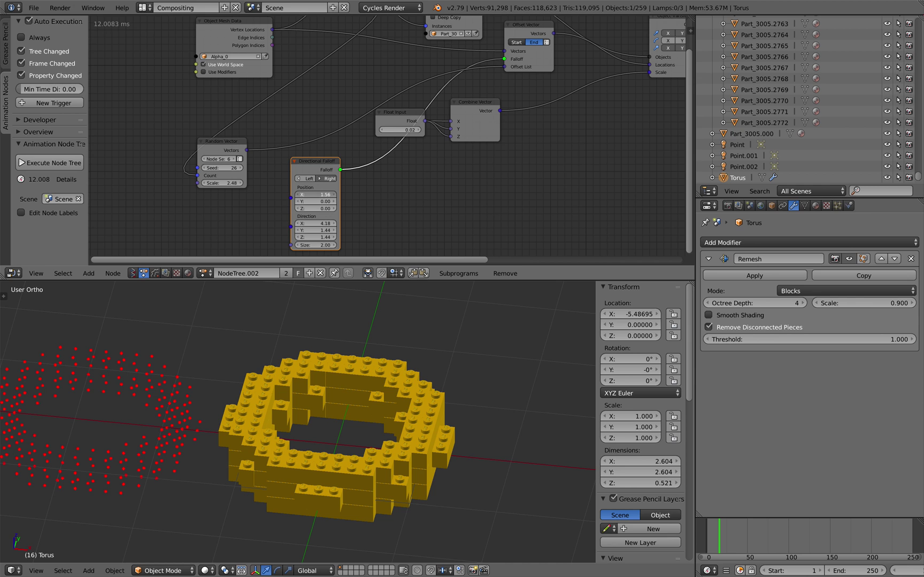
{"action": "mouse_move", "coordinate": [315, 195]}
{"action": "left_mouse_down"}
{"action": "mouse_move", "coordinate": [255, 195]}
{"action": "mouse_move", "coordinate": [322, 194]}
{"action": "left_mouse_up"}
{"action": "scroll", "coordinate": [374, 342], "scroll_direction": "down", "scroll_amount": 5}
{"action": "middle_click_drag", "start_coordinate": [374, 342], "coordinate": [392, 344]}
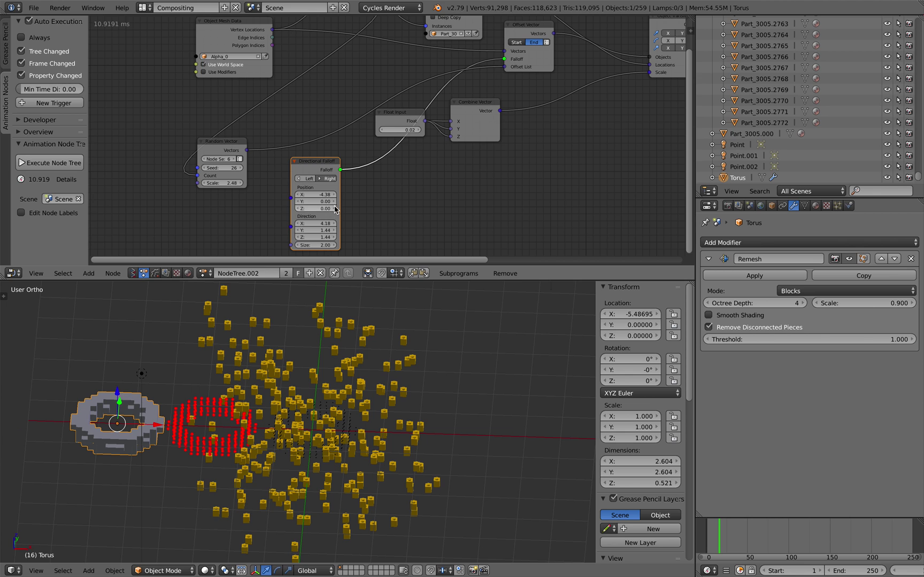
Step: Shift the Directional Falloff node's X position through -1.62 to 1.26
{"action": "left_click_drag", "start_coordinate": [270, 194], "coordinate": [305, 194]}
{"action": "scroll", "coordinate": [316, 169], "scroll_direction": "up", "scroll_amount": 4}
{"action": "middle_click_drag", "start_coordinate": [297, 172], "coordinate": [317, 129]}
{"action": "scroll", "coordinate": [315, 134], "scroll_direction": "up", "scroll_amount": 2}
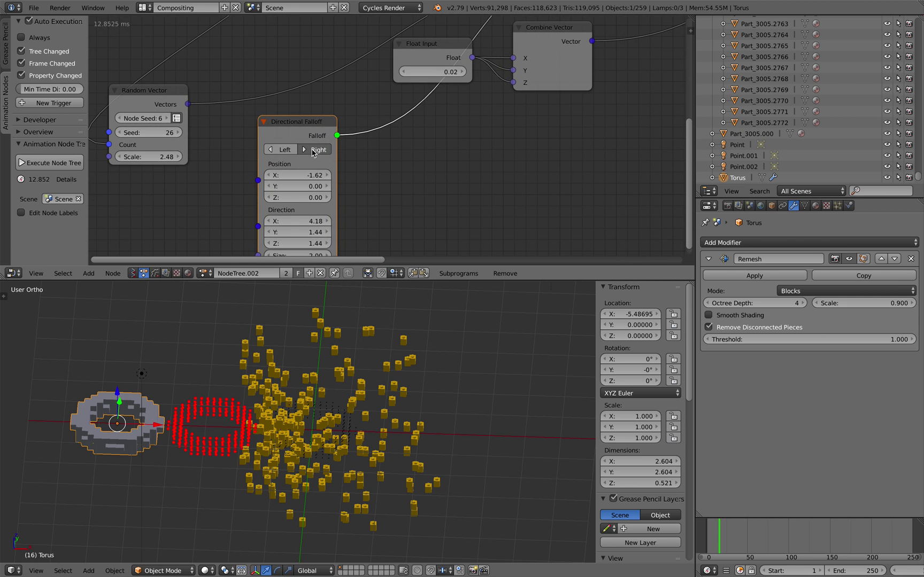
{"action": "mouse_move", "coordinate": [311, 175]}
{"action": "left_mouse_down"}
{"action": "mouse_move", "coordinate": [336, 175]}
{"action": "mouse_move", "coordinate": [298, 175]}
{"action": "mouse_move", "coordinate": [318, 175]}
{"action": "mouse_move", "coordinate": [298, 175]}
{"action": "mouse_move", "coordinate": [310, 175]}
{"action": "left_mouse_up"}
{"action": "middle_click_drag", "start_coordinate": [330, 330], "coordinate": [399, 326]}
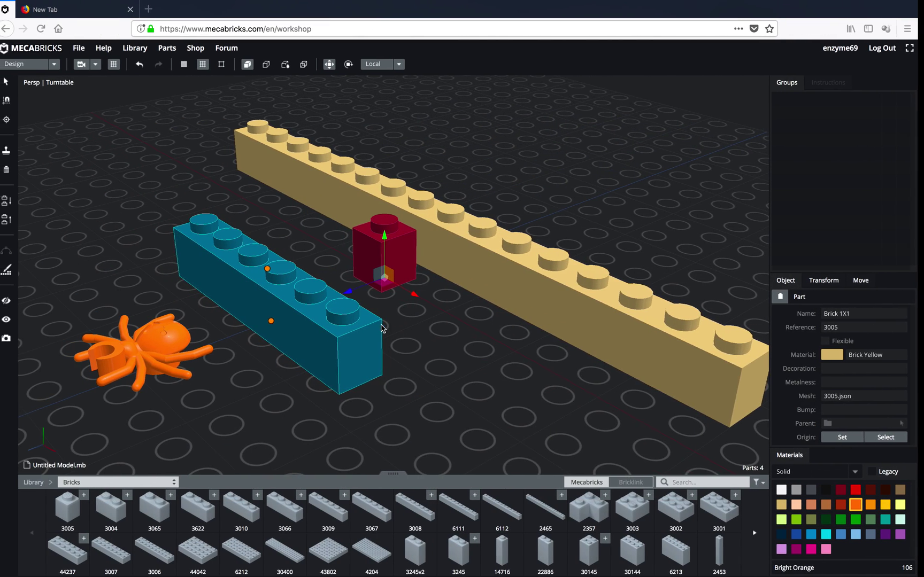
Step: Switch to the Mecabricks workshop, orbit around the sample bricks, and return to Blender
{"action": "left_click_drag", "start_coordinate": [381, 324], "coordinate": [327, 280]}
{"action": "scroll", "coordinate": [386, 314], "scroll_direction": "down", "scroll_amount": 2}
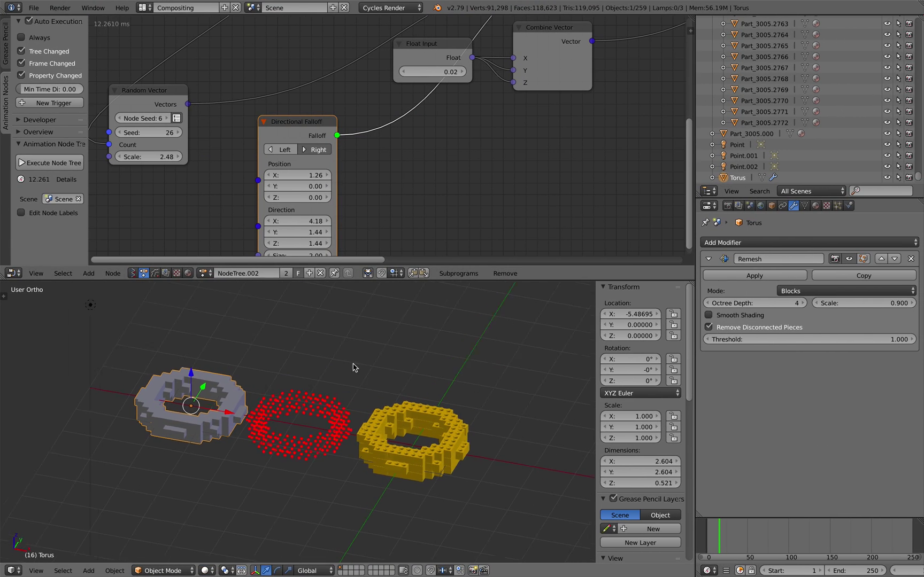
{"action": "scroll", "coordinate": [361, 216], "scroll_direction": "down", "scroll_amount": 2}
Step: Show the Sverchok tree NodeTree.001 and examine its nodes beside the torus, points and brick model
{"action": "left_click", "coordinate": [132, 273]}
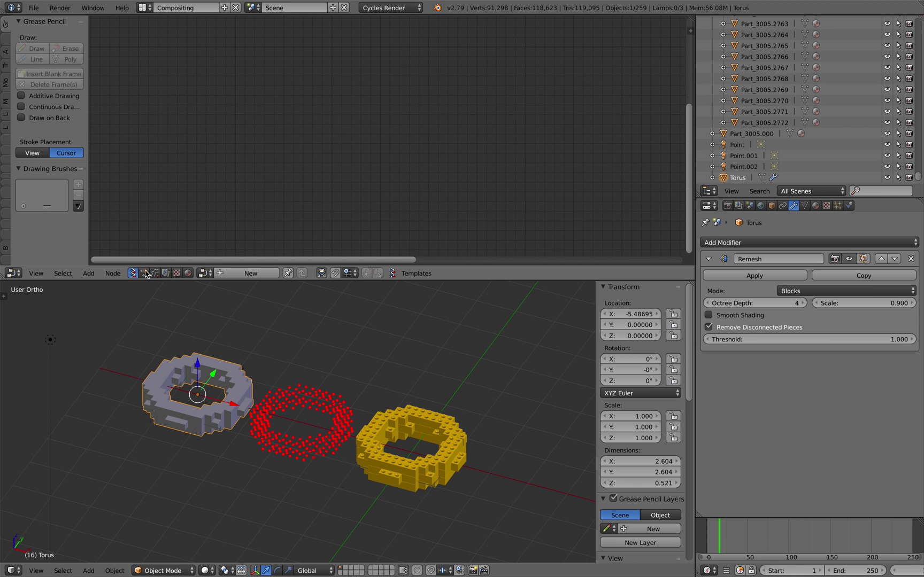
{"action": "left_click", "coordinate": [222, 274]}
{"action": "left_click", "coordinate": [225, 301]}
{"action": "scroll", "coordinate": [356, 373], "scroll_direction": "down", "scroll_amount": 4}
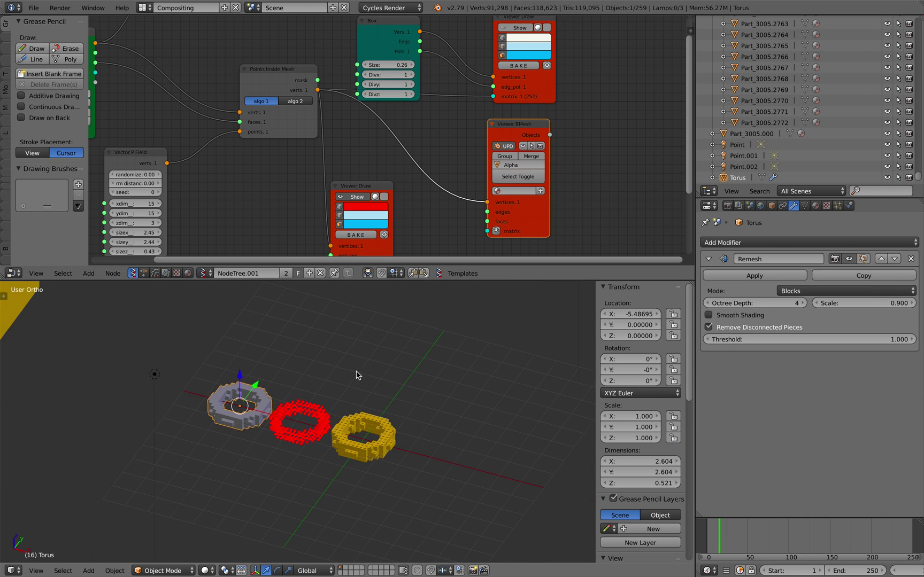
{"action": "scroll", "coordinate": [311, 319], "scroll_direction": "up", "scroll_amount": 11}
{"action": "middle_click_drag", "start_coordinate": [372, 392], "coordinate": [394, 383]}
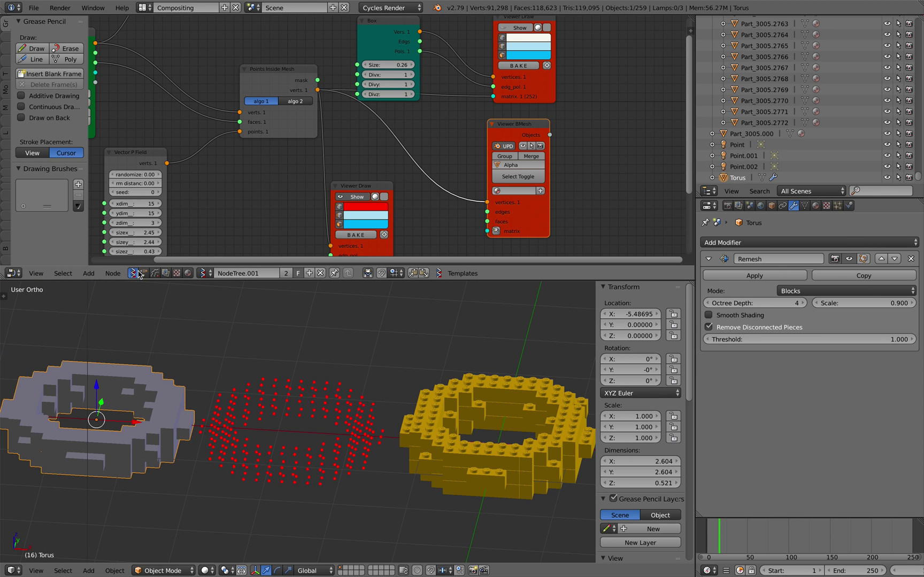
{"action": "scroll", "coordinate": [230, 221], "scroll_direction": "down", "scroll_amount": 2}
{"action": "scroll", "coordinate": [406, 310], "scroll_direction": "down", "scroll_amount": 4}
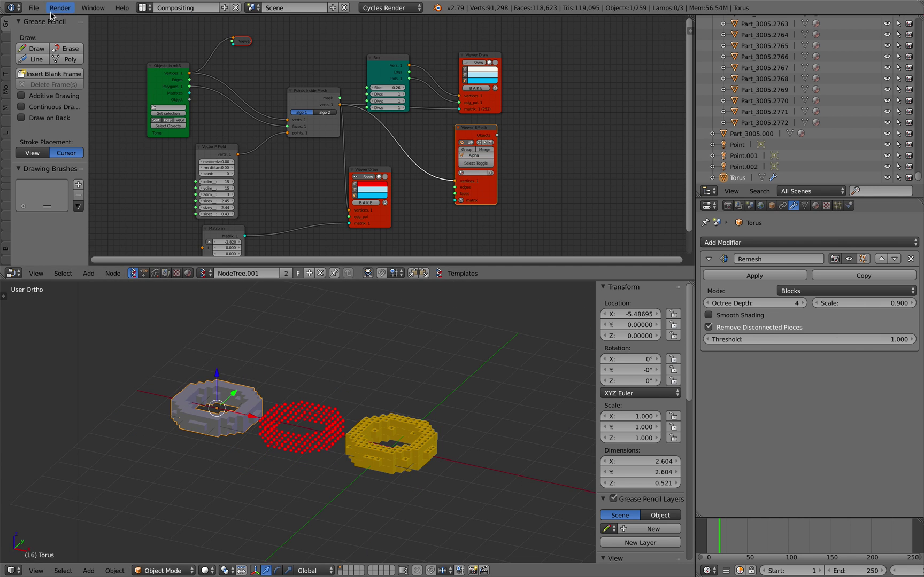
{"action": "middle_click_drag", "start_coordinate": [457, 337], "coordinate": [341, 352]}
{"action": "scroll", "coordinate": [334, 325], "scroll_direction": "up", "scroll_amount": 3}
{"action": "middle_click_drag", "start_coordinate": [263, 325], "coordinate": [313, 336]}
Step: Assign the mb:24::: material to the torus and fit its shader nodes in view
{"action": "left_click", "coordinate": [188, 272]}
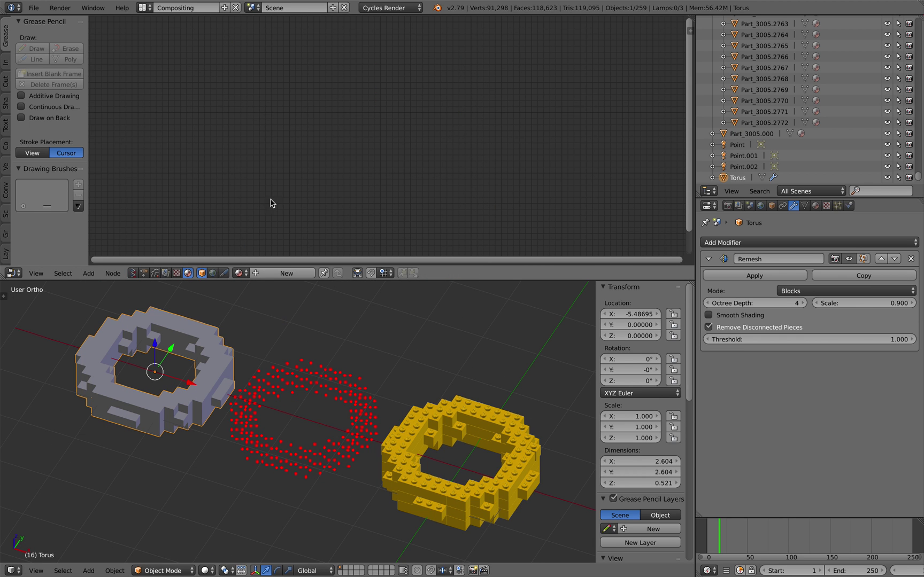
{"action": "left_click", "coordinate": [238, 273]}
{"action": "left_click", "coordinate": [249, 286]}
{"action": "scroll", "coordinate": [360, 179], "scroll_direction": "up", "scroll_amount": 3}
{"action": "middle_click_drag", "start_coordinate": [360, 179], "coordinate": [387, 180]}
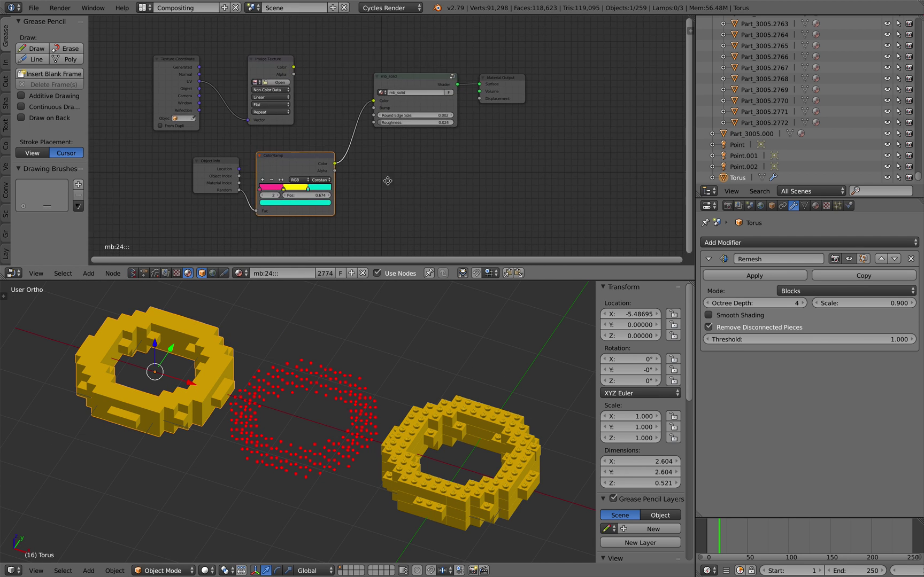
{"action": "key", "text": "Home"}
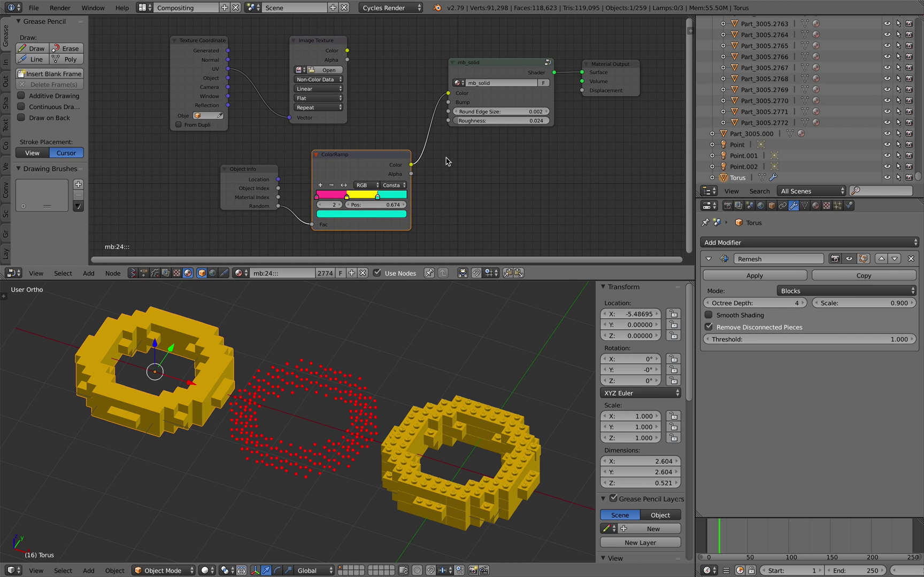
{"action": "middle_click_drag", "start_coordinate": [453, 449], "coordinate": [457, 410]}
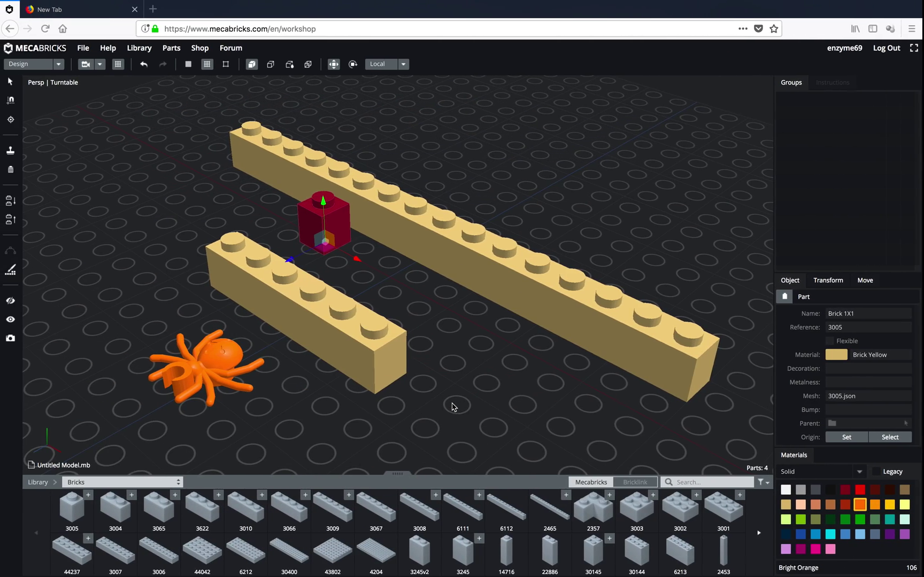
Step: Switch to the browser, orbit the Mecabricks scene, search for "magica voxel" in the other tab, and open the MagicaVoxel page
{"action": "left_click_drag", "start_coordinate": [513, 384], "coordinate": [378, 345]}
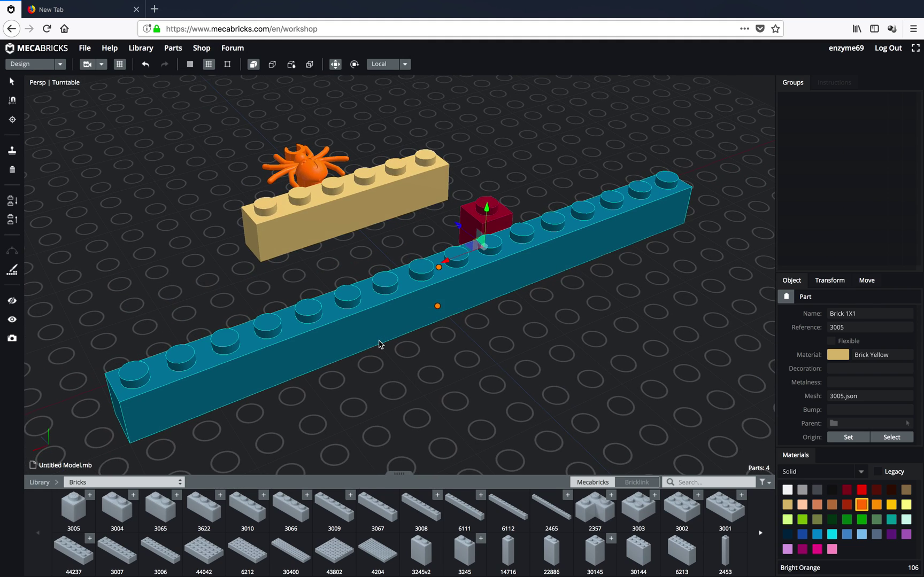
{"action": "left_click", "coordinate": [119, 11]}
{"action": "type", "text": "magica voxel"}
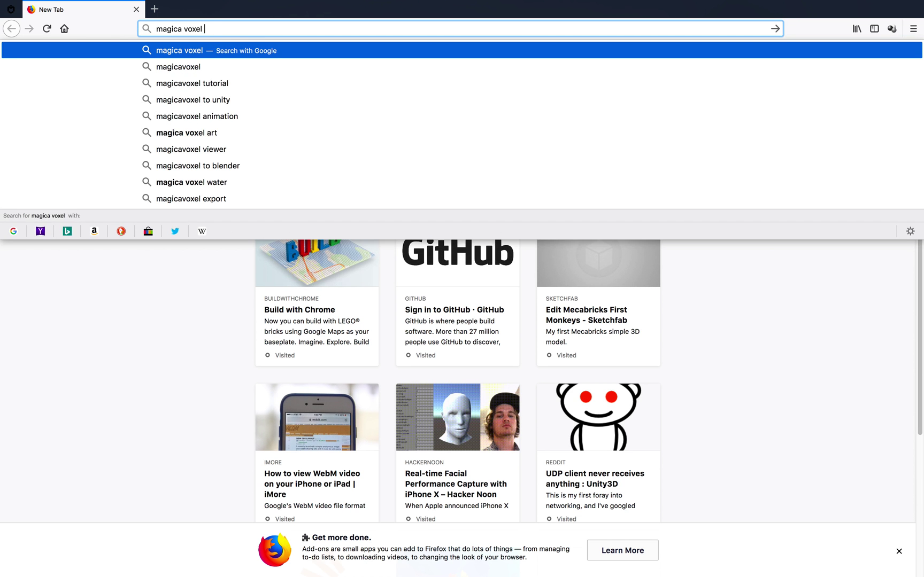
{"action": "key", "text": "Return"}
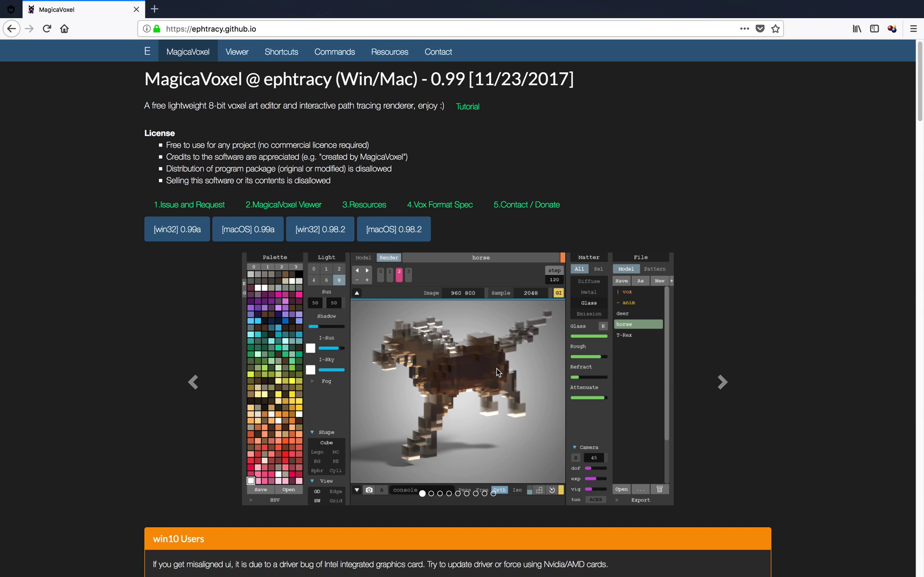
{"action": "scroll", "coordinate": [491, 382], "scroll_direction": "down", "scroll_amount": 1}
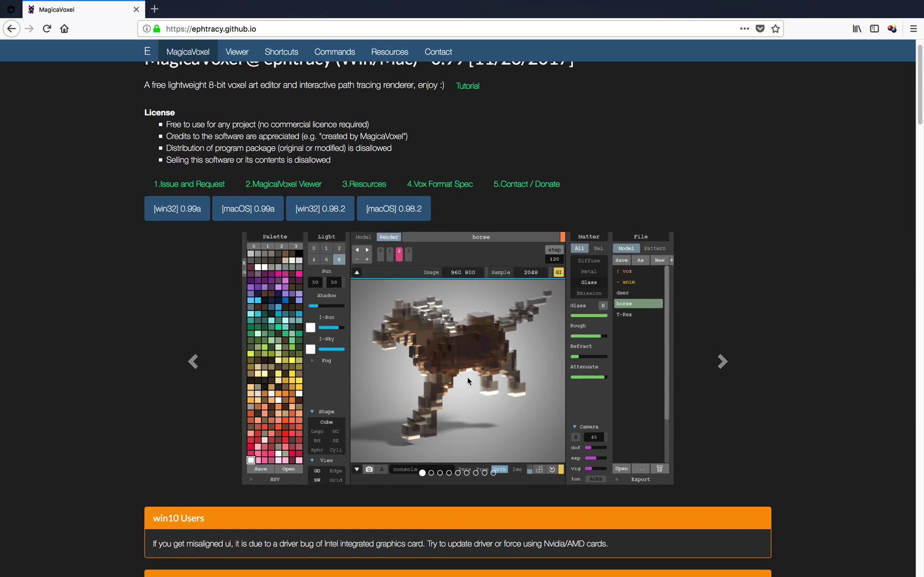
{"action": "scroll", "coordinate": [468, 346], "scroll_direction": "down", "scroll_amount": 1}
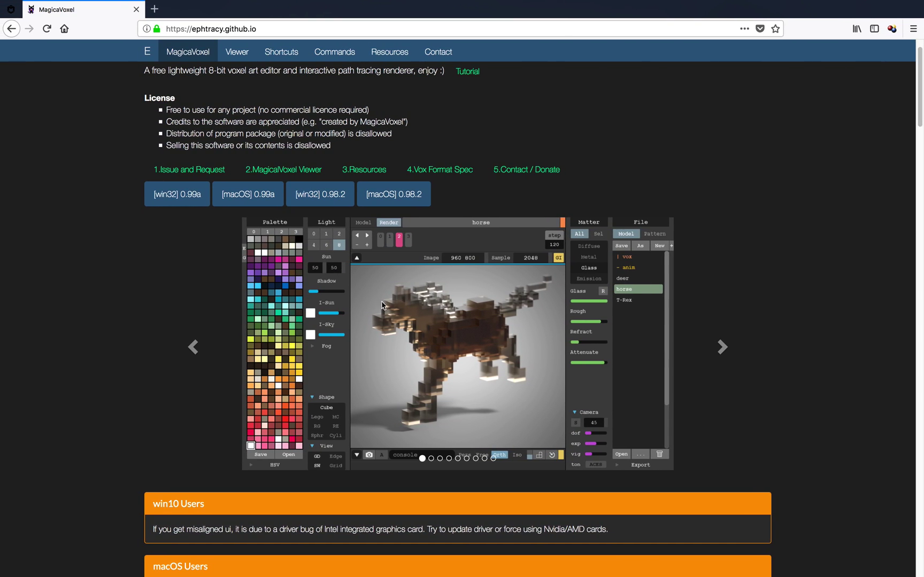
Step: Switch to Blender, look over the torus models from another angle, and return to the browser
{"action": "key", "text": "ctrl+Right"}
{"action": "mouse_move", "coordinate": [344, 392]}
{"action": "middle_mouse_down"}
{"action": "mouse_move", "coordinate": [352, 400]}
{"action": "mouse_move", "coordinate": [369, 371]}
{"action": "mouse_move", "coordinate": [357, 383]}
{"action": "middle_mouse_up"}
{"action": "scroll", "coordinate": [353, 399], "scroll_direction": "down", "scroll_amount": 2}
{"action": "scroll", "coordinate": [367, 373], "scroll_direction": "up", "scroll_amount": 2}
{"action": "key", "text": "ctrl+Left"}
Step: Go back to the Mecabricks workshop and orbit the scene to a low view of the bricks and spider
{"action": "left_click", "coordinate": [13, 16]}
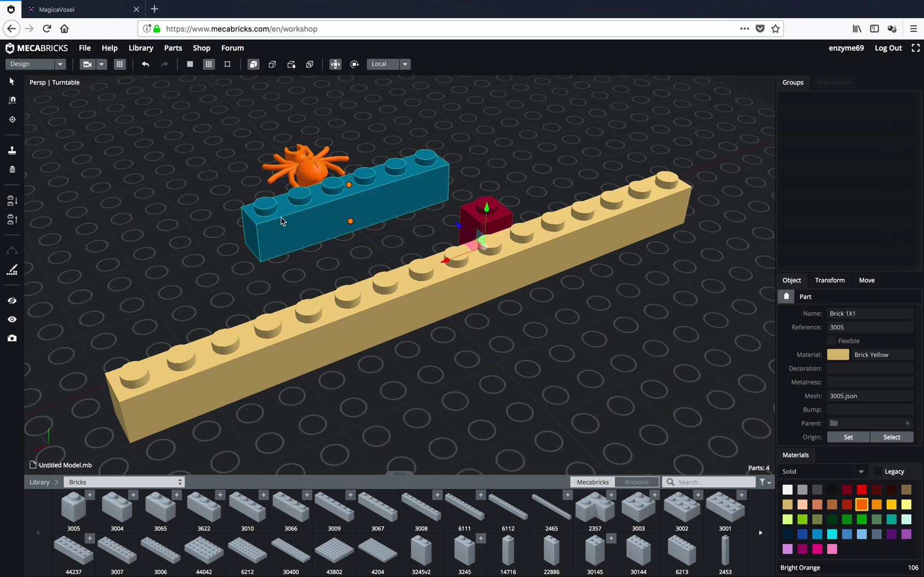
{"action": "left_click_drag", "start_coordinate": [283, 219], "coordinate": [464, 216]}
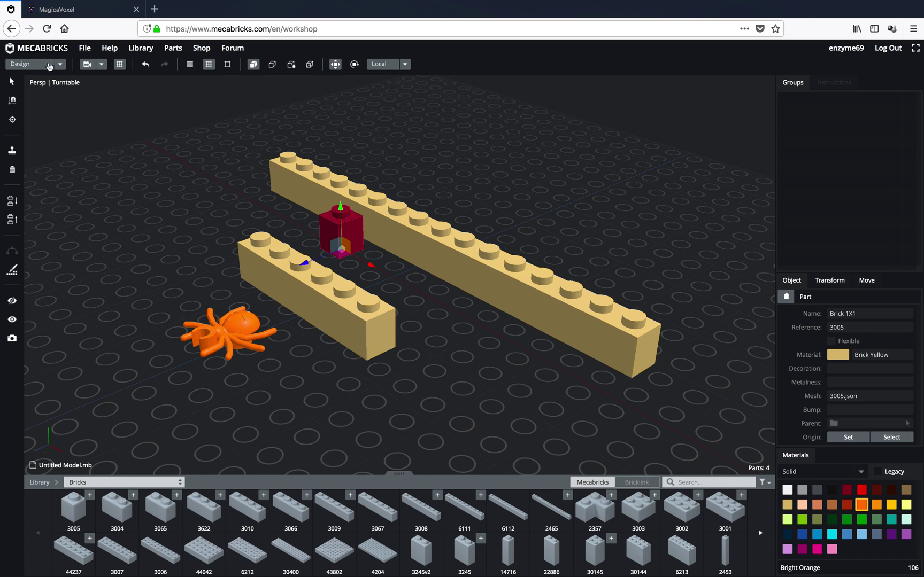
{"action": "left_click_drag", "start_coordinate": [313, 291], "coordinate": [313, 270]}
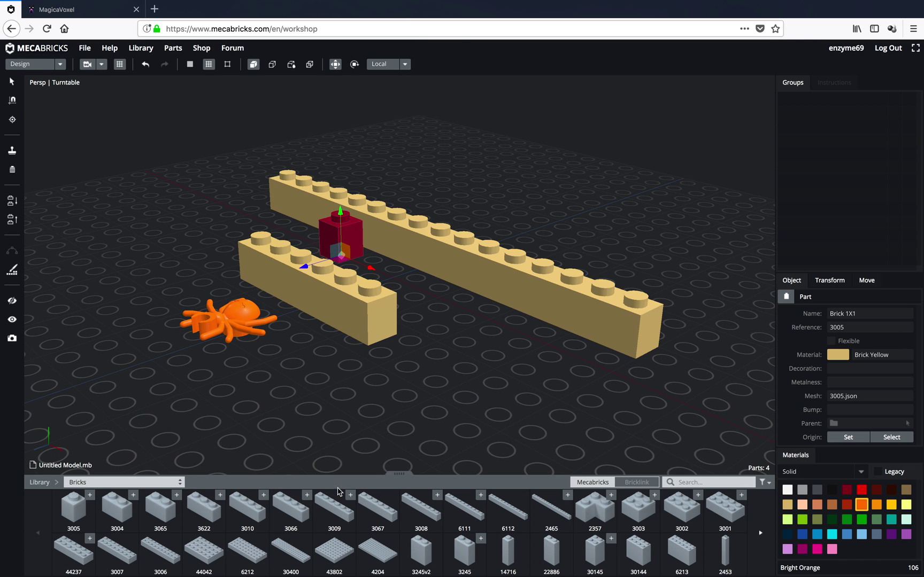
Step: Add the 2X4X3 brick 30144 from the parts library and place it on the far side of the long yellow brick
{"action": "left_click_drag", "start_coordinate": [402, 422], "coordinate": [403, 391]}
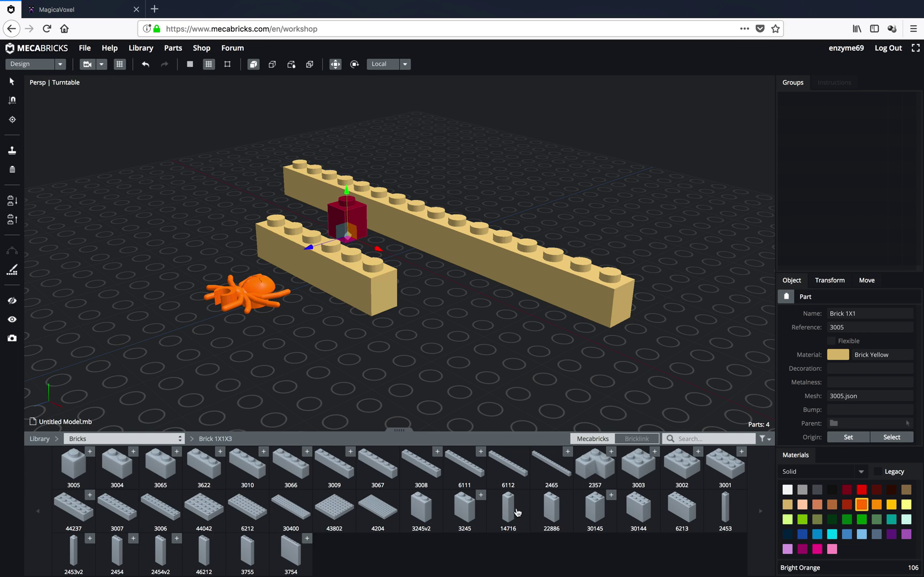
{"action": "left_click", "coordinate": [635, 508]}
{"action": "left_click", "coordinate": [456, 336]}
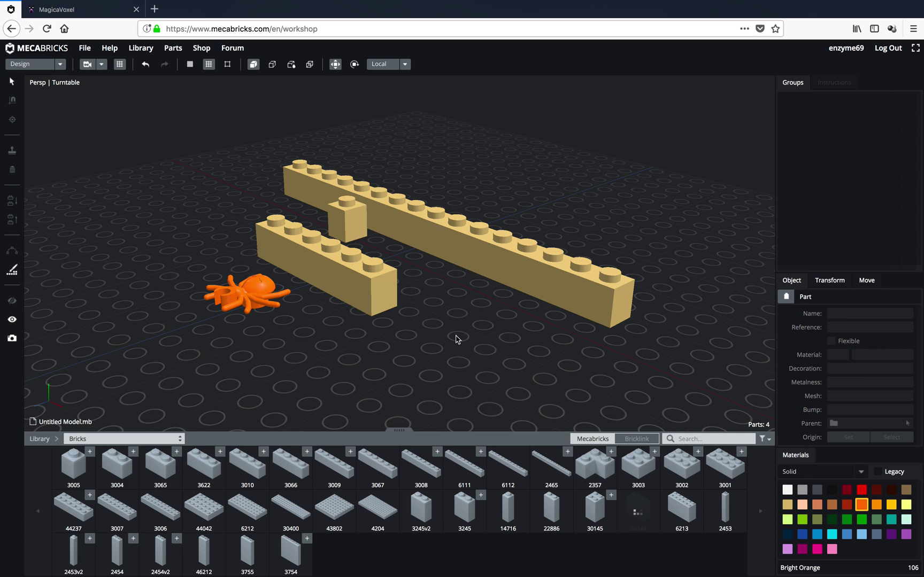
{"action": "left_click_drag", "start_coordinate": [438, 284], "coordinate": [410, 328]}
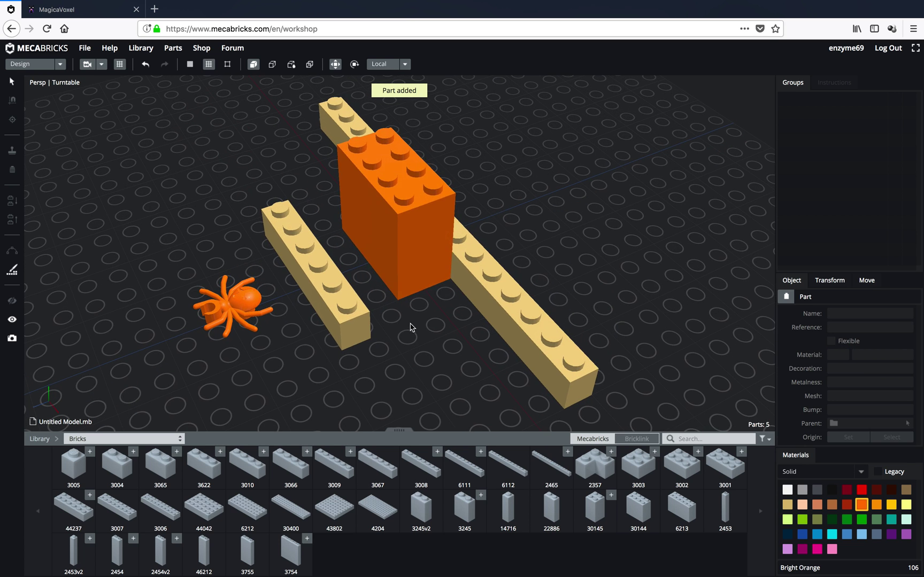
{"action": "left_click", "coordinate": [384, 256]}
{"action": "left_click_drag", "start_coordinate": [352, 270], "coordinate": [465, 240]}
{"action": "left_click_drag", "start_coordinate": [461, 300], "coordinate": [365, 231]}
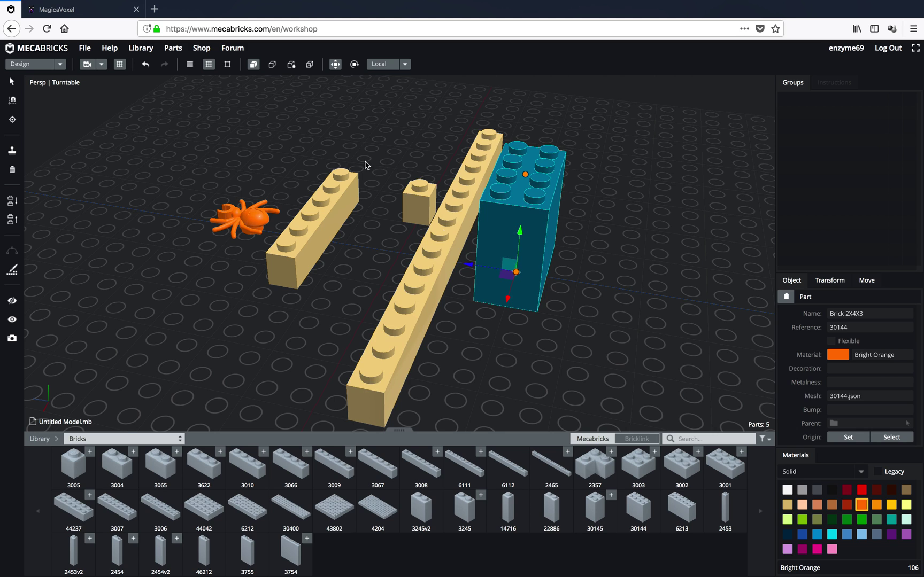
Step: Switch the workshop from Design to 3D Rendering mode and look over the render settings
{"action": "left_click", "coordinate": [57, 65]}
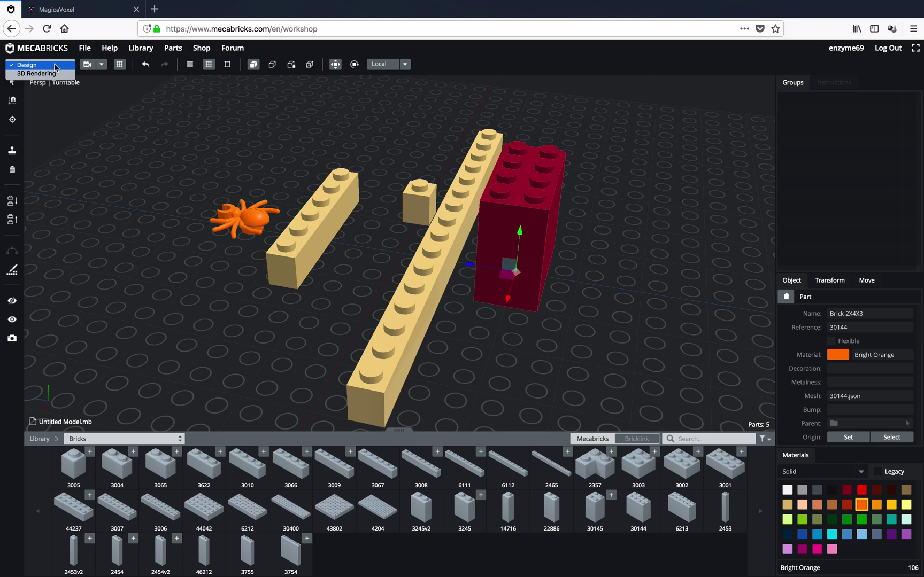
{"action": "left_click", "coordinate": [59, 74]}
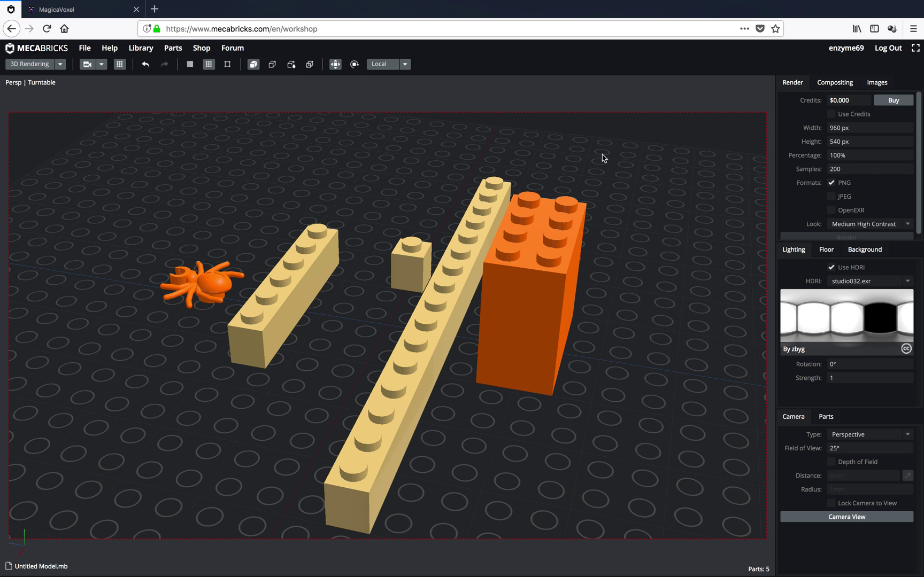
{"action": "scroll", "coordinate": [889, 204], "scroll_direction": "down", "scroll_amount": 1}
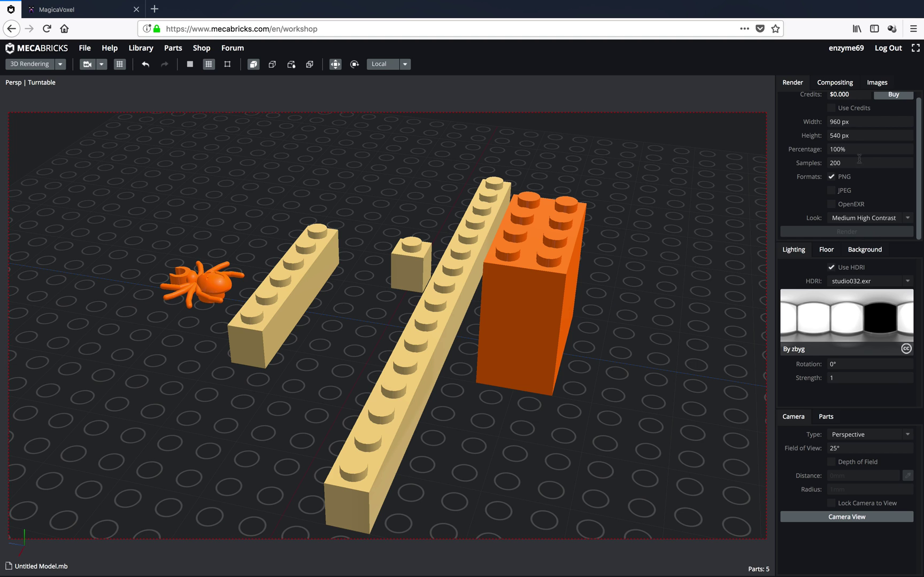
{"action": "scroll", "coordinate": [859, 159], "scroll_direction": "up", "scroll_amount": 1}
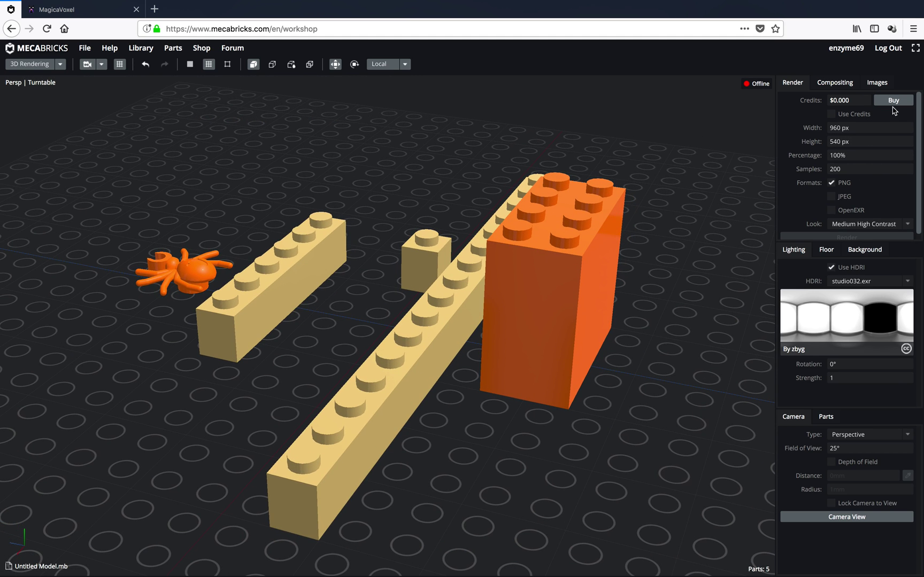
Step: Enable Use Credits for rendering, open the credits purchase page, and return to the workshop
{"action": "left_click", "coordinate": [852, 115]}
{"action": "left_click", "coordinate": [891, 101]}
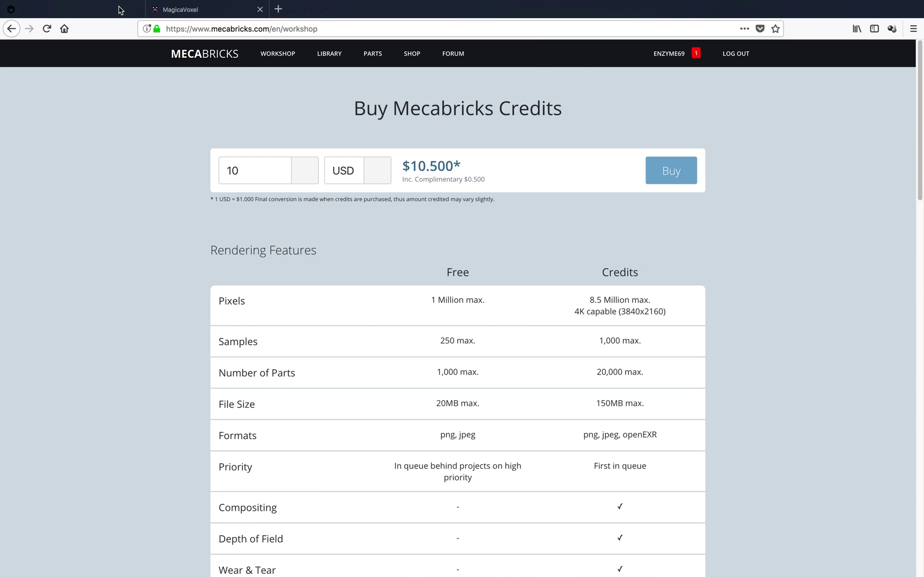
{"action": "middle_click", "coordinate": [121, 9]}
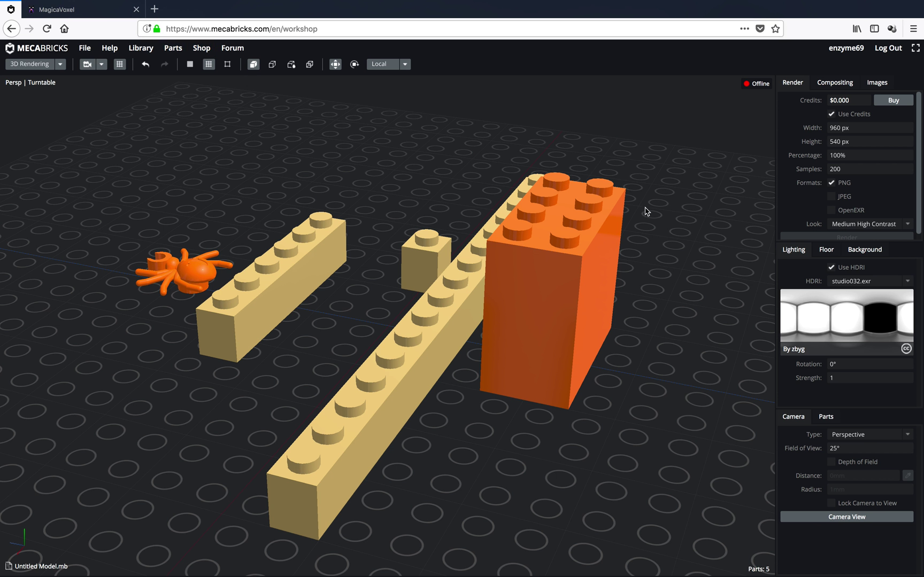
Step: Orbit around the bricks in the rendering scene and look over the workshop's file commands
{"action": "scroll", "coordinate": [858, 224], "scroll_direction": "down", "scroll_amount": 1}
{"action": "right_click_drag", "start_coordinate": [653, 250], "coordinate": [456, 223]}
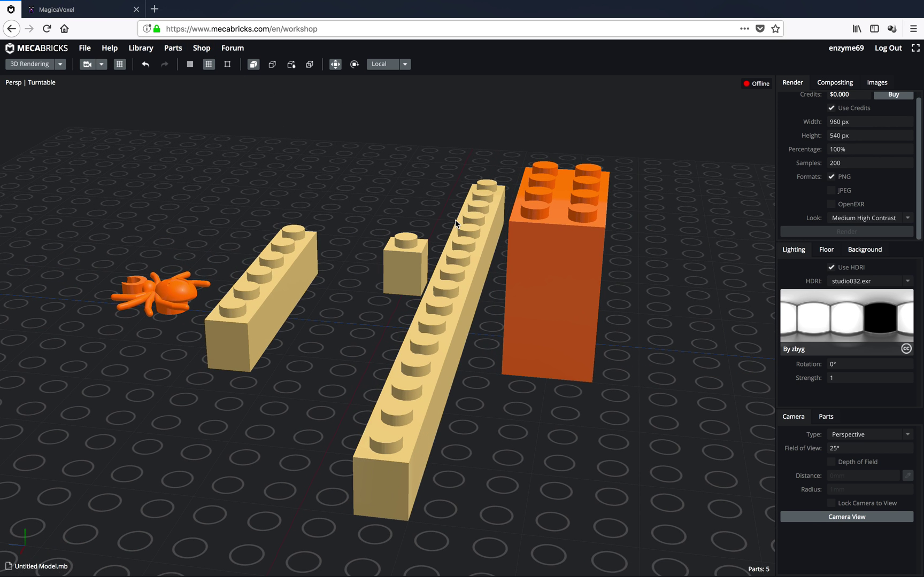
{"action": "right_click_drag", "start_coordinate": [252, 133], "coordinate": [749, 92]}
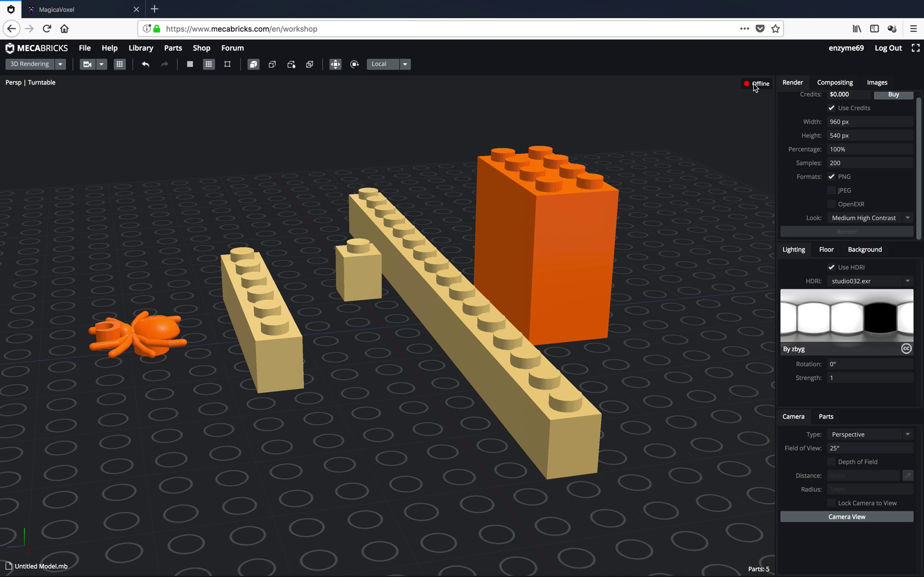
{"action": "right_click_drag", "start_coordinate": [613, 216], "coordinate": [563, 217]}
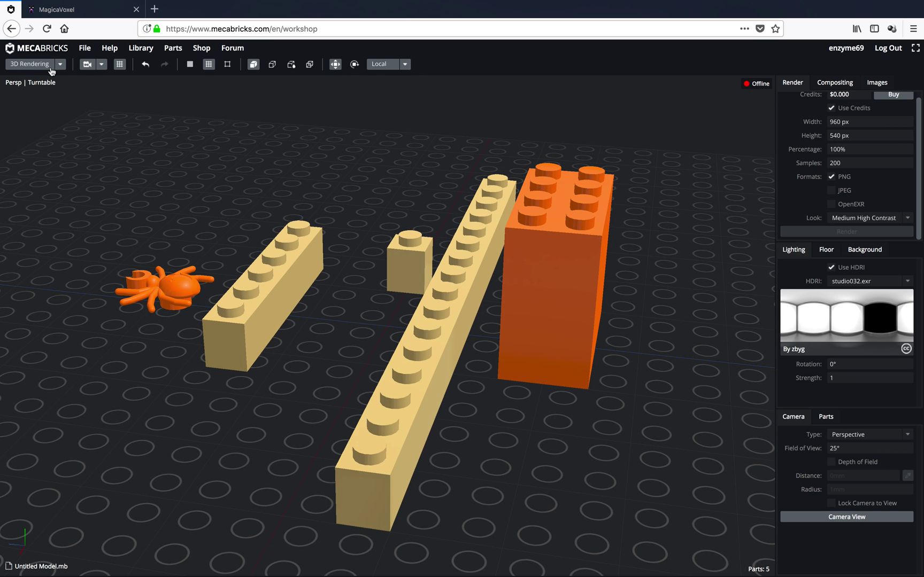
{"action": "left_click", "coordinate": [84, 48]}
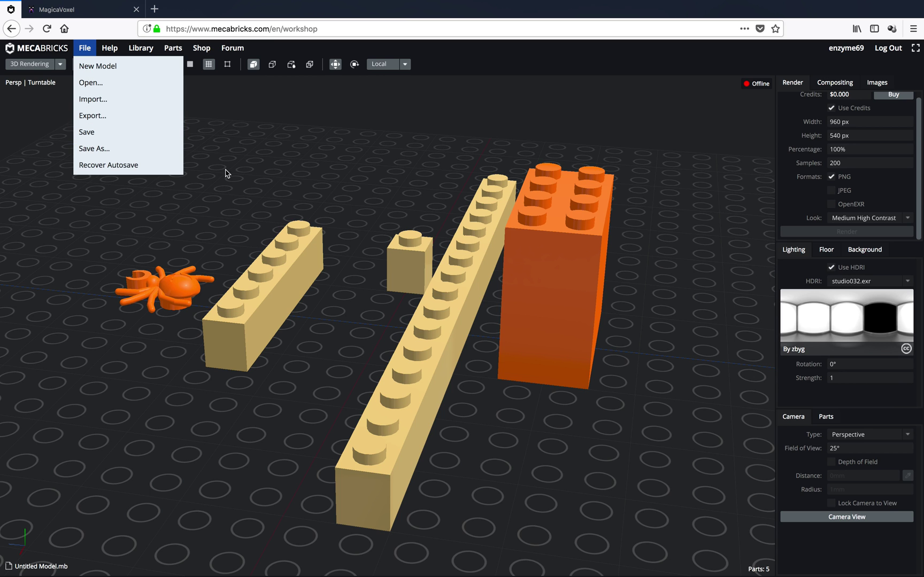
{"action": "right_click_drag", "start_coordinate": [386, 251], "coordinate": [529, 235]}
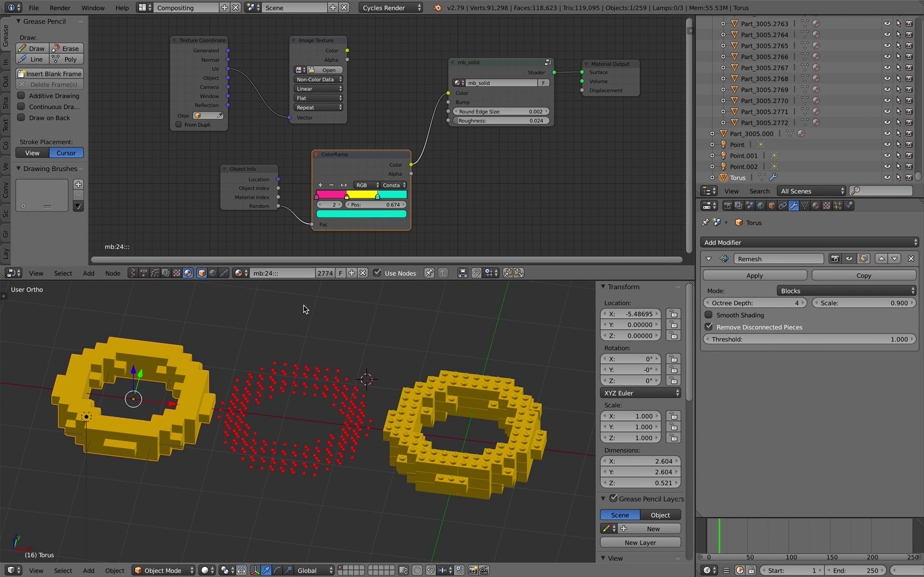
Step: Switch to Blender, change the node editor away from the shader nodes, and view the three torus models up close
{"action": "left_click", "coordinate": [132, 273]}
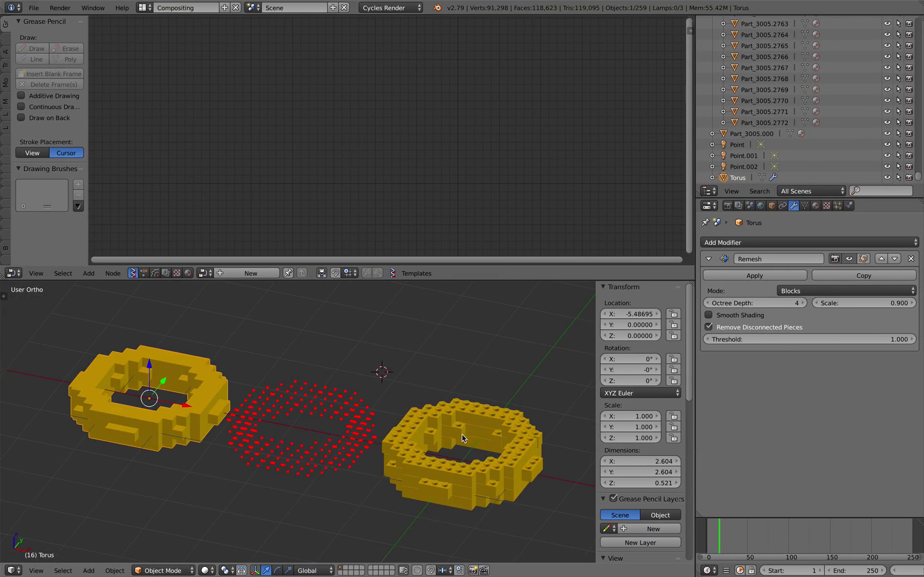
{"action": "middle_click_drag", "start_coordinate": [462, 437], "coordinate": [354, 371], "text": "shift"}
{"action": "scroll", "coordinate": [303, 375], "scroll_direction": "up", "scroll_amount": 5}
{"action": "scroll", "coordinate": [403, 377], "scroll_direction": "down", "scroll_amount": 4}
{"action": "scroll", "coordinate": [286, 368], "scroll_direction": "down", "scroll_amount": 1}
{"action": "middle_click_drag", "start_coordinate": [276, 373], "coordinate": [354, 381], "text": "shift"}
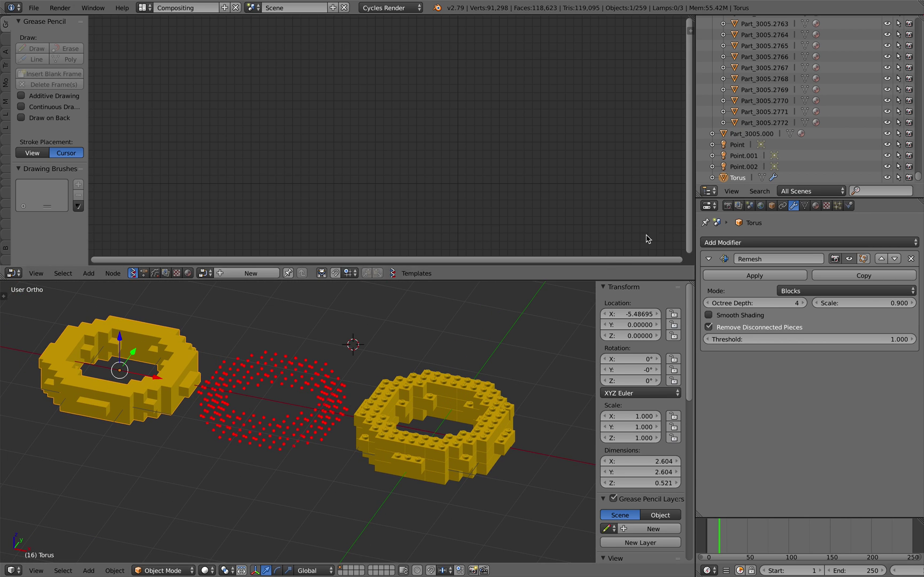
Step: Frame the selected torus, turn off its Remesh modifier in the viewport to show the smooth mesh, and turn it back on
{"action": "key", "text": "KP_Decimal"}
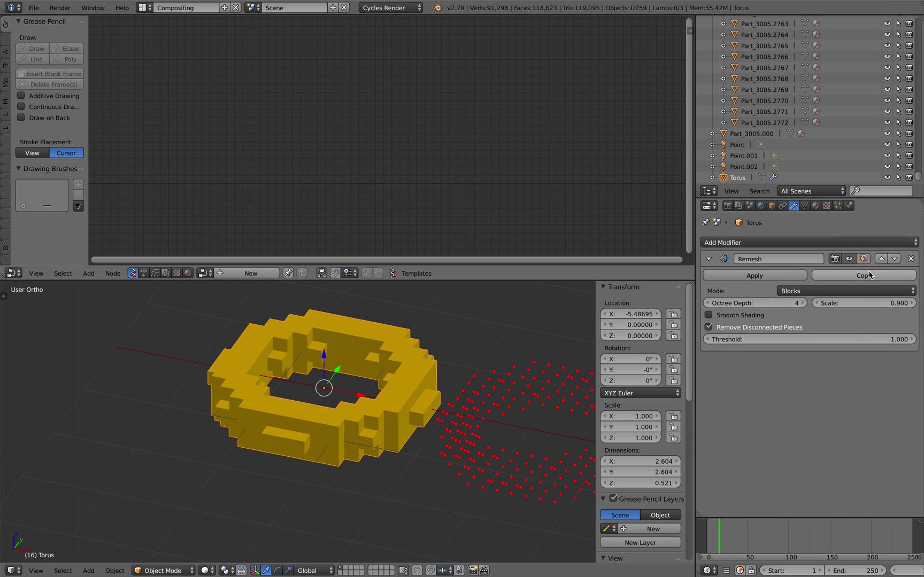
{"action": "left_click", "coordinate": [849, 259]}
{"action": "middle_click_drag", "start_coordinate": [350, 388], "coordinate": [365, 390]}
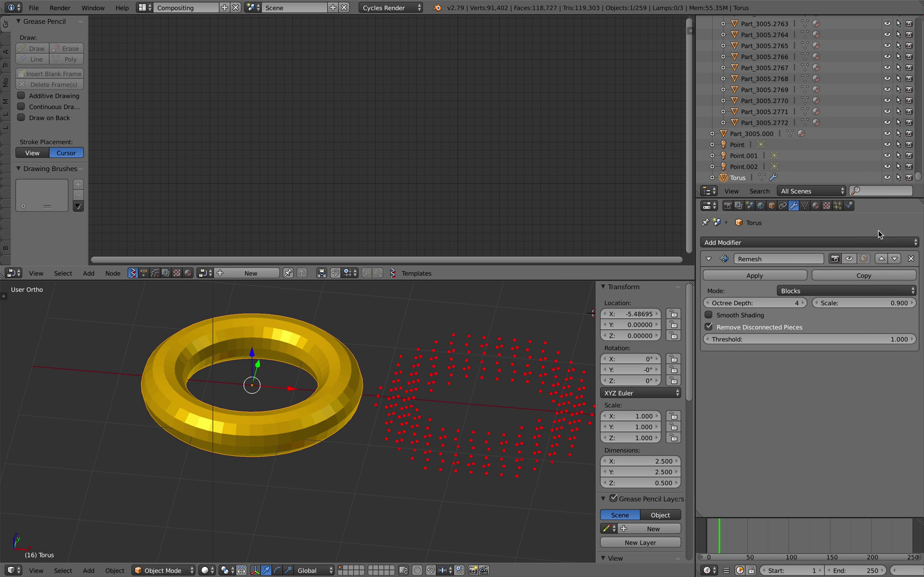
{"action": "left_click", "coordinate": [849, 259]}
Step: Examine the three torus models from a low front view and return to the Mecabricks scene in the browser
{"action": "middle_click_drag", "start_coordinate": [270, 365], "coordinate": [241, 382]}
{"action": "scroll", "coordinate": [338, 367], "scroll_direction": "down", "scroll_amount": 2}
{"action": "scroll", "coordinate": [237, 382], "scroll_direction": "down", "scroll_amount": 1}
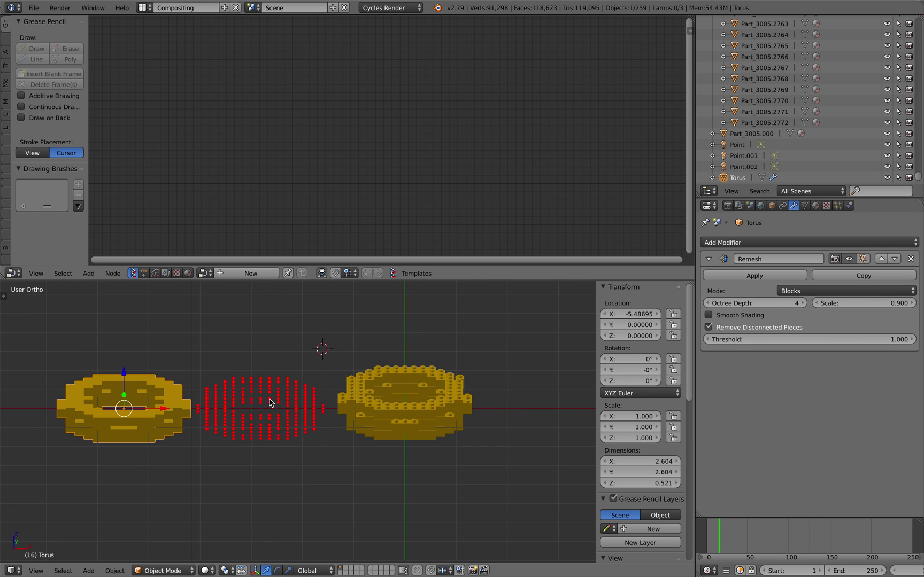
{"action": "middle_click_drag", "start_coordinate": [270, 402], "coordinate": [579, 381]}
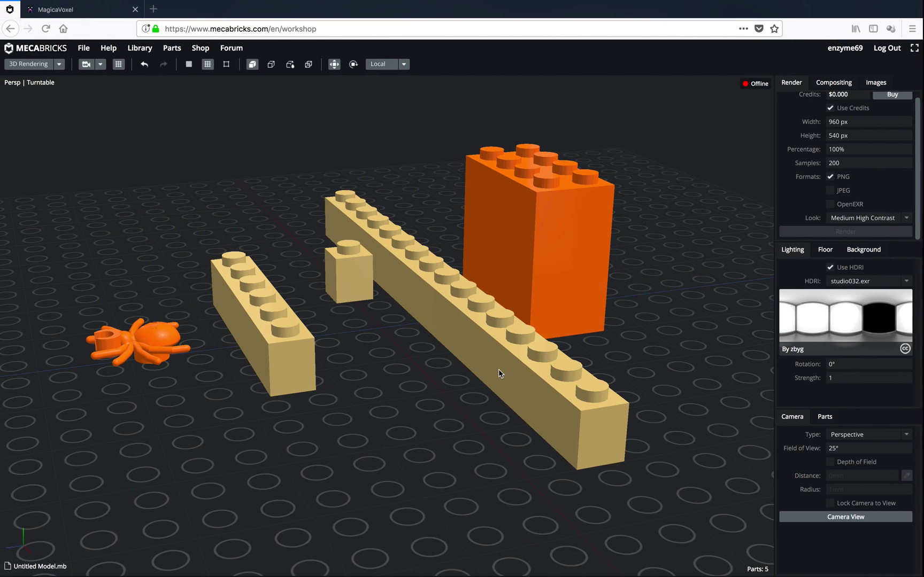